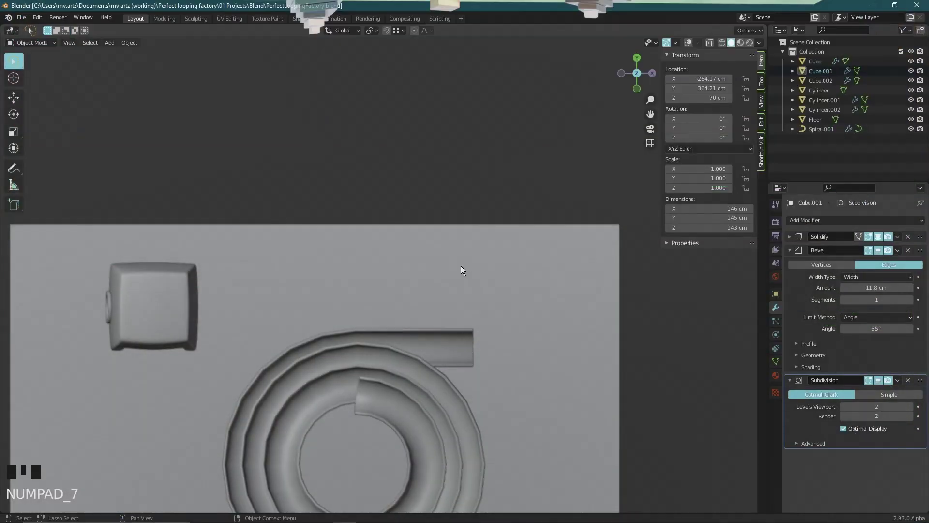
Show the viewport overlays and snap the 3D cursor to the centre of the booth with the slanted front
{"action": "scroll", "coordinate": [402, 338], "scroll_direction": "down", "scroll_amount": 3}
{"action": "middle_click_drag", "start_coordinate": [395, 346], "coordinate": [422, 241]}
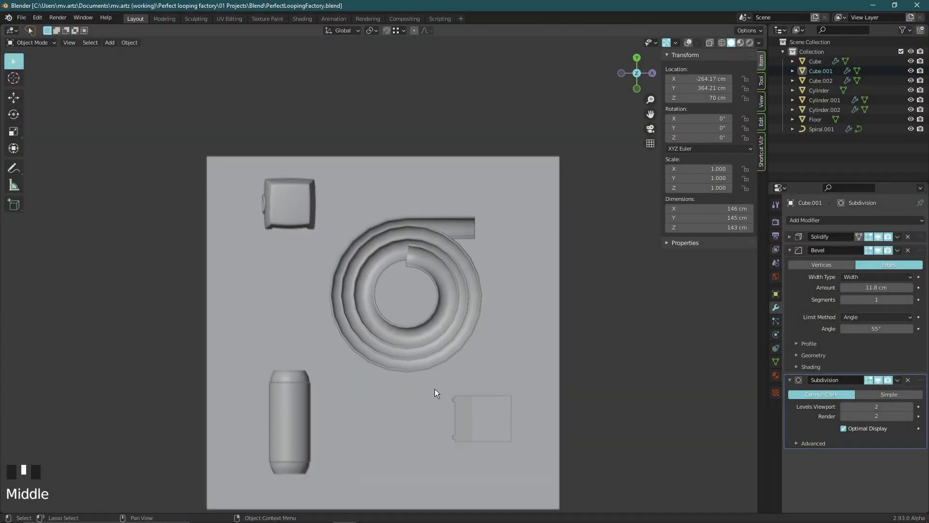
{"action": "left_click", "coordinate": [483, 417]}
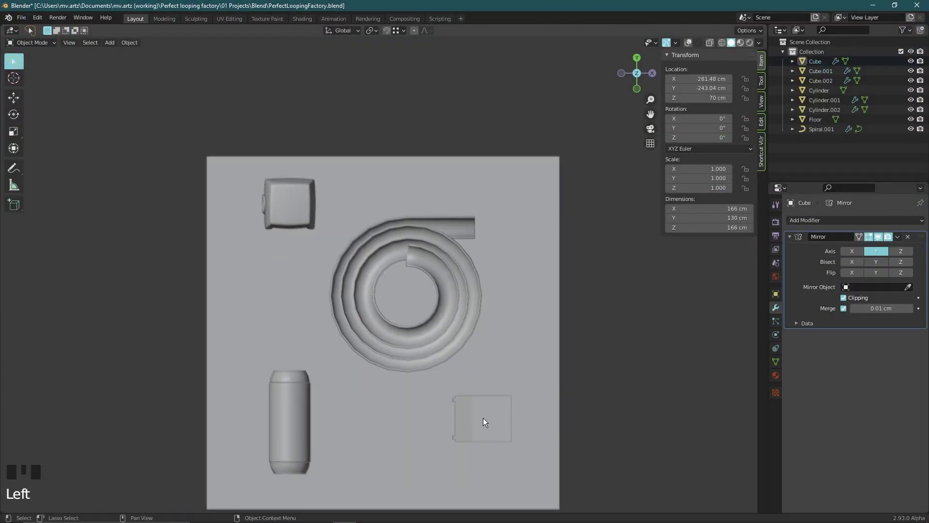
{"action": "key", "text": "shift+alt+z"}
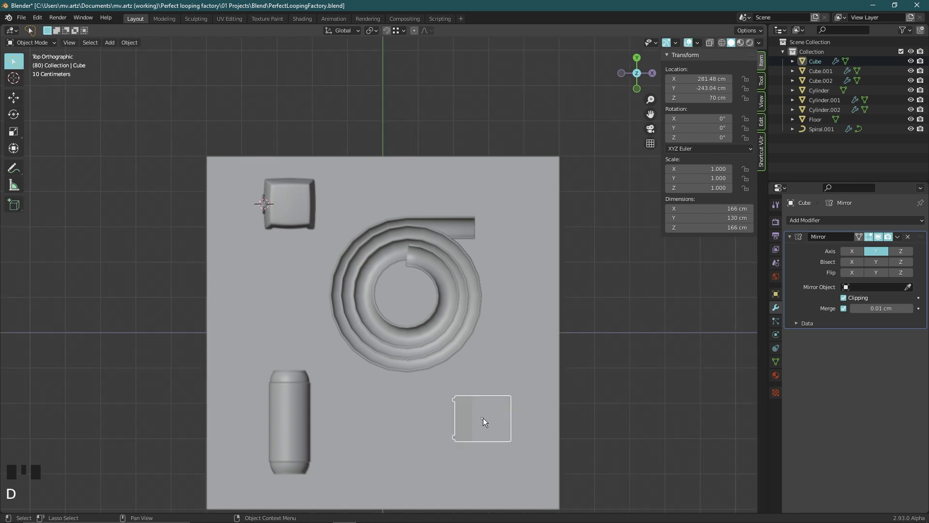
{"action": "key", "text": "shift+s"}
{"action": "left_click", "coordinate": [484, 459]}
Add a plane at the 3D cursor and merge all its vertices at center into a single point
{"action": "key", "text": "shift+a"}
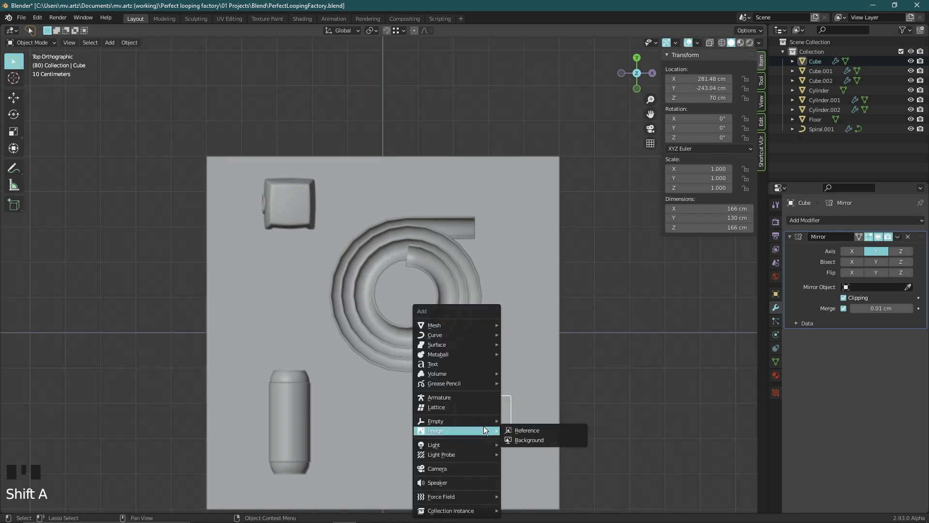
{"action": "mouse_move", "coordinate": [452, 326]}
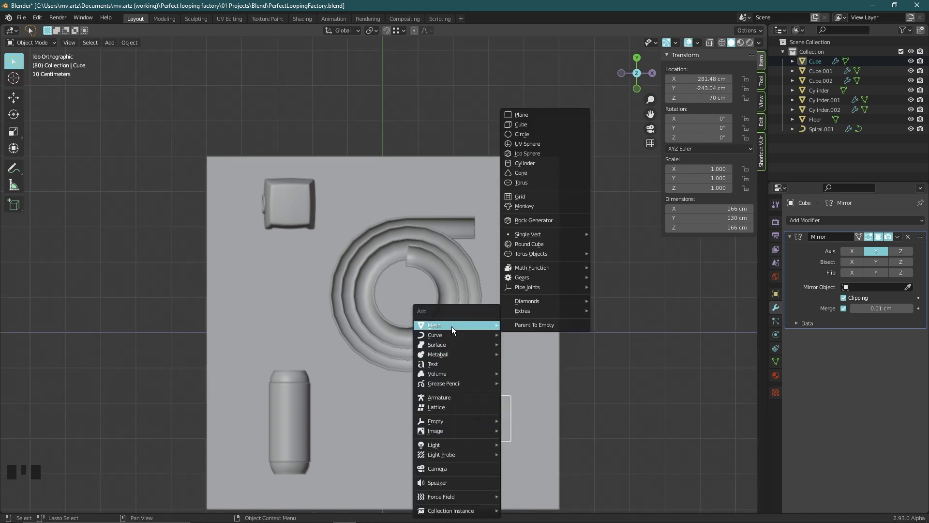
{"action": "left_click", "coordinate": [551, 114]}
{"action": "key", "text": "Tab"}
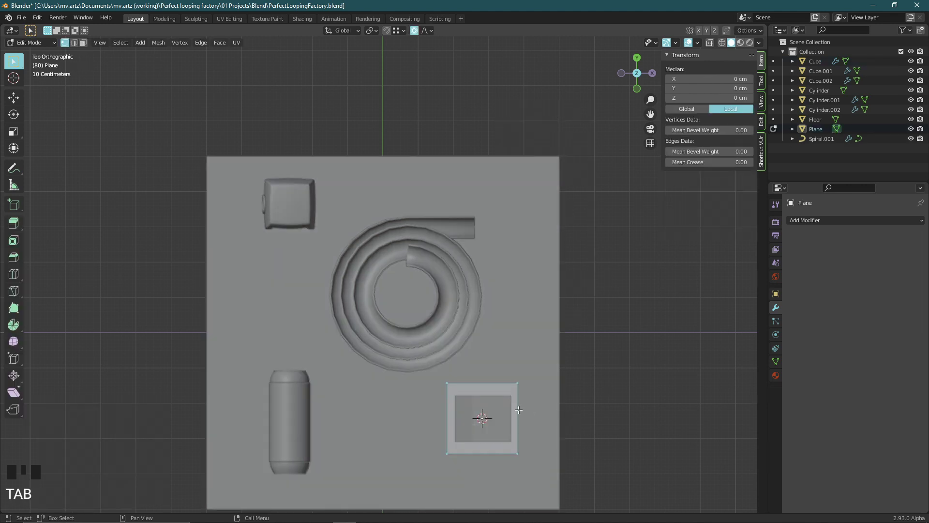
{"action": "key", "text": "alt+m"}
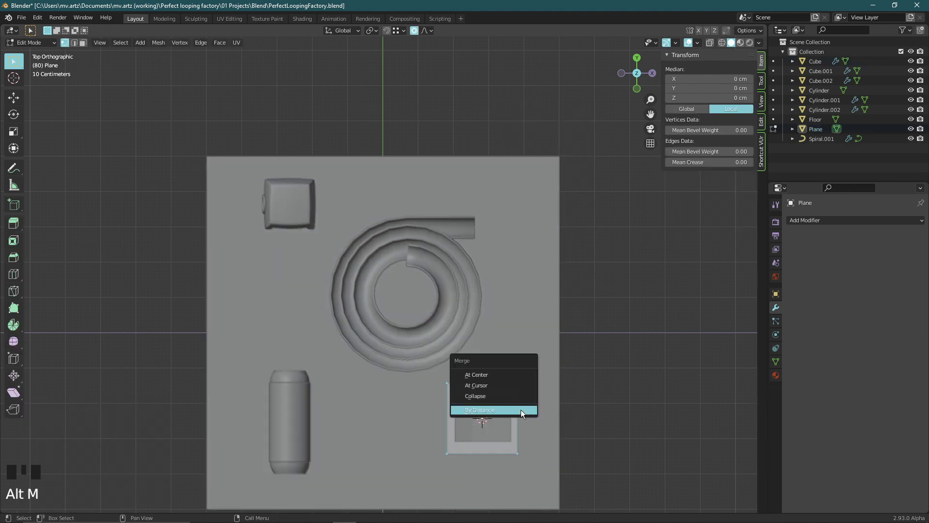
{"action": "left_click", "coordinate": [483, 374]}
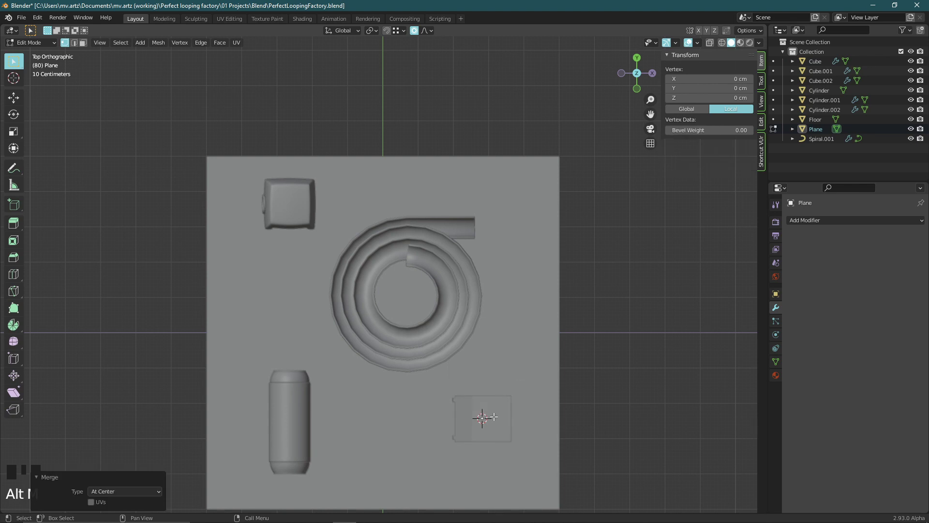
Extrude the vertex about -427 cm along X, then about 453 cm along Y to start the conveyor path
{"action": "key", "text": "e"}
{"action": "key", "text": "x"}
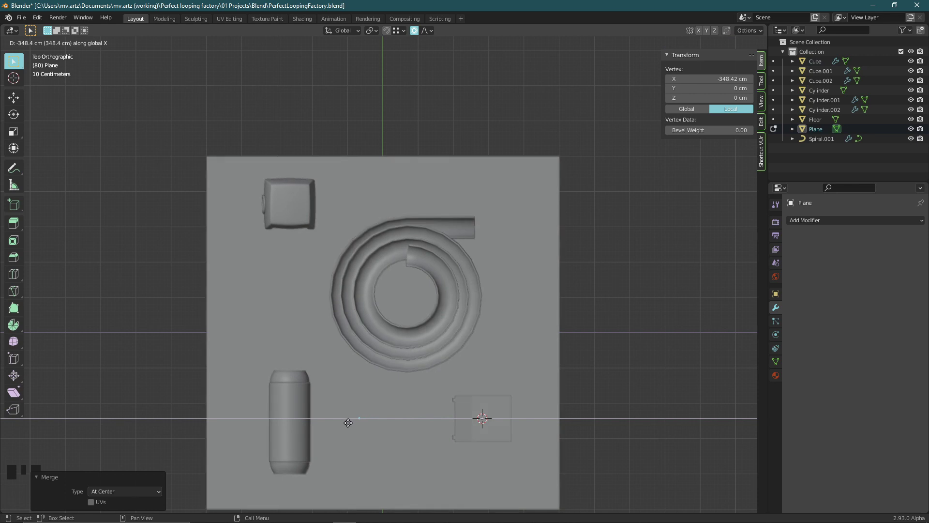
{"action": "left_click", "coordinate": [321, 423]}
{"action": "key", "text": "e"}
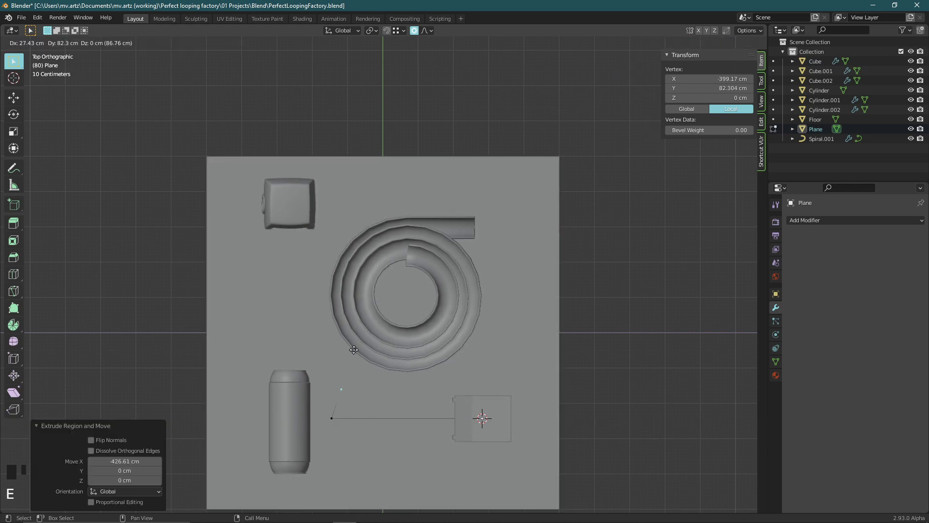
{"action": "key", "text": "y"}
{"action": "left_click", "coordinate": [341, 240]}
Extend the path about 122 cm in negative X, then along Y up to the arch-shaped object
{"action": "key", "text": "e"}
{"action": "key", "text": "x"}
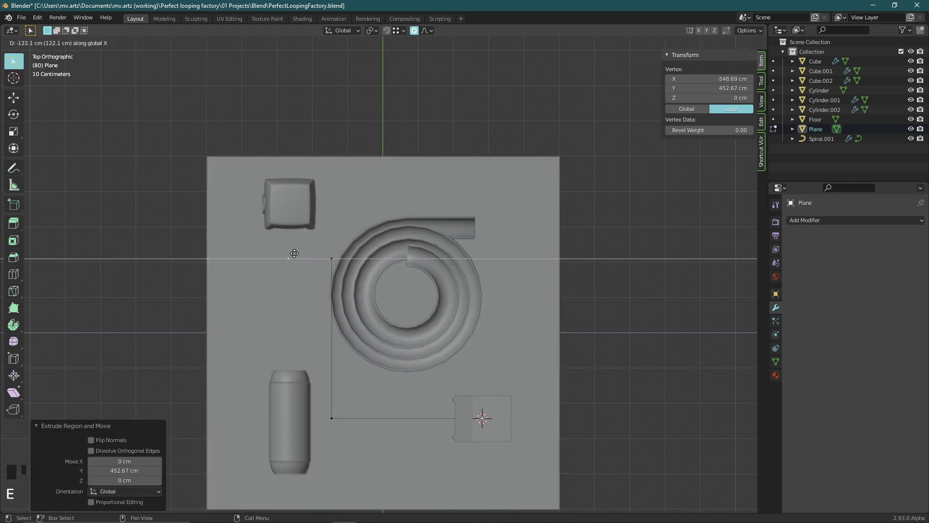
{"action": "left_click", "coordinate": [290, 257]}
{"action": "key", "text": "e"}
{"action": "key", "text": "y"}
{"action": "left_click", "coordinate": [290, 227]}
{"action": "key", "text": "Tab"}
Scale the spiral slide's curve down slightly in Edit Mode and save the file
{"action": "key", "text": "Tab"}
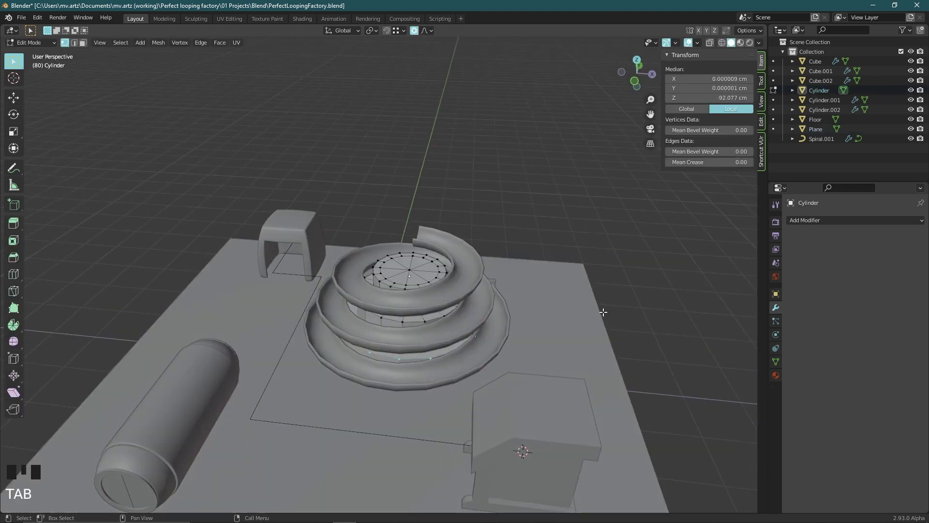
{"action": "key", "text": "Tab"}
{"action": "left_click", "coordinate": [471, 271]}
{"action": "key", "text": "Tab"}
{"action": "key", "text": "s"}
{"action": "left_click", "coordinate": [589, 316]}
Move the path's vertices except its start point along X so the path lines up with the arch
{"action": "key", "text": "Tab"}
{"action": "key", "text": "ctrl+s"}
In top view, move the lying cylinder and the arch together along X toward the floor's outer edge
{"action": "scroll", "coordinate": [314, 467], "scroll_direction": "down", "scroll_amount": 2}
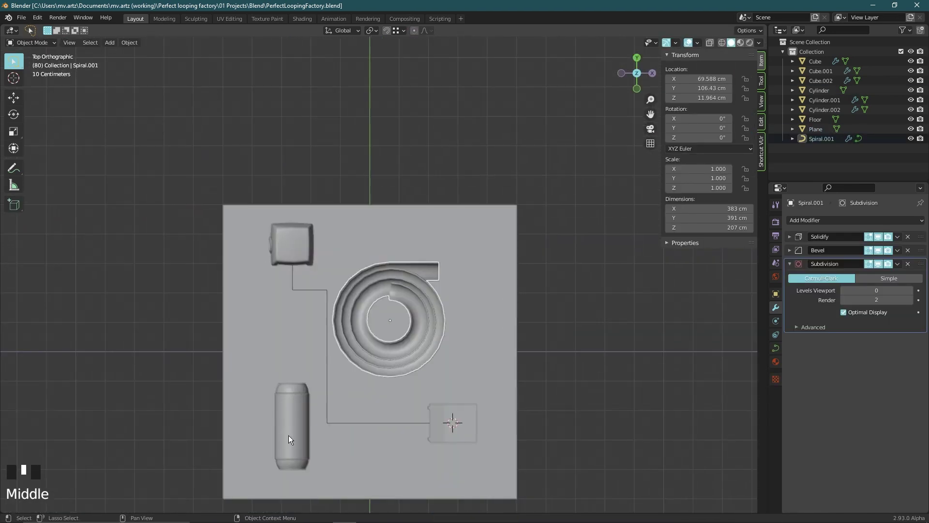
{"action": "left_click", "coordinate": [291, 439]}
{"action": "left_click", "coordinate": [293, 248], "text": "shift"}
{"action": "key", "text": "g"}
{"action": "key", "text": "x"}
{"action": "left_click", "coordinate": [344, 257]}
{"action": "left_click", "coordinate": [338, 422]}
{"action": "key", "text": "Tab"}
{"action": "key", "text": "c"}
{"action": "left_click_drag", "start_coordinate": [296, 282], "coordinate": [293, 262]}
{"action": "right_click", "coordinate": [293, 262]}
{"action": "key", "text": "g"}
{"action": "middle_click", "coordinate": [291, 261]}
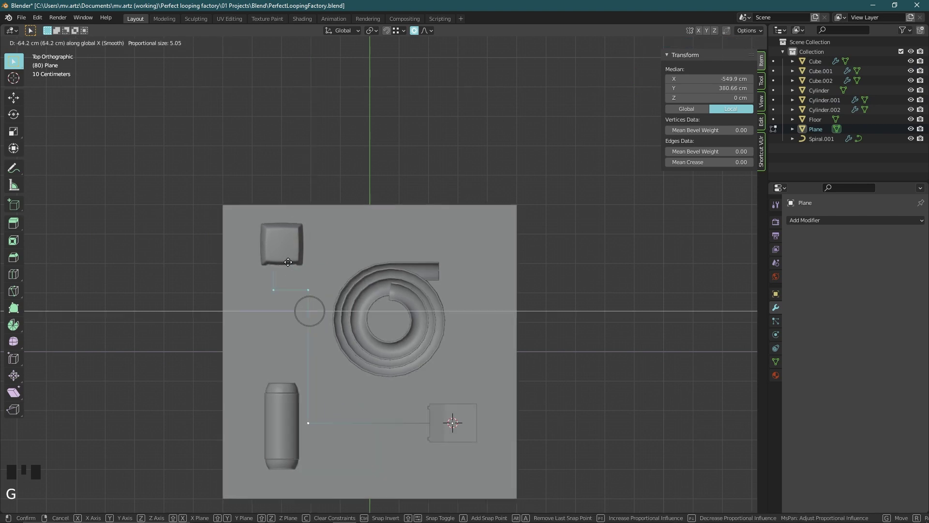
{"action": "left_click", "coordinate": [283, 245]}
{"action": "key", "text": "z"}
{"action": "left_click", "coordinate": [402, 374]}
Round the path's three corner vertices with a multi-segment vertex bevel
{"action": "left_click", "coordinate": [318, 426]}
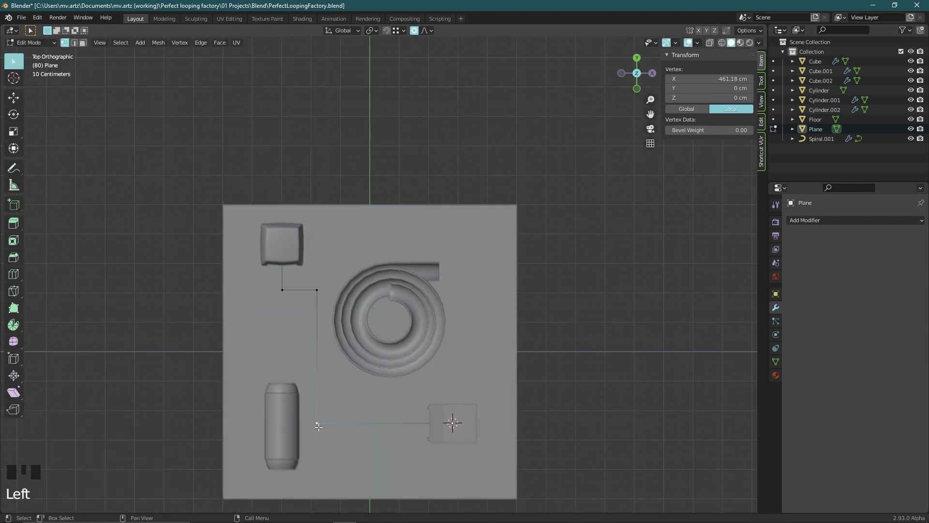
{"action": "left_click", "coordinate": [320, 293], "text": "shift"}
{"action": "left_click", "coordinate": [296, 297], "text": "shift"}
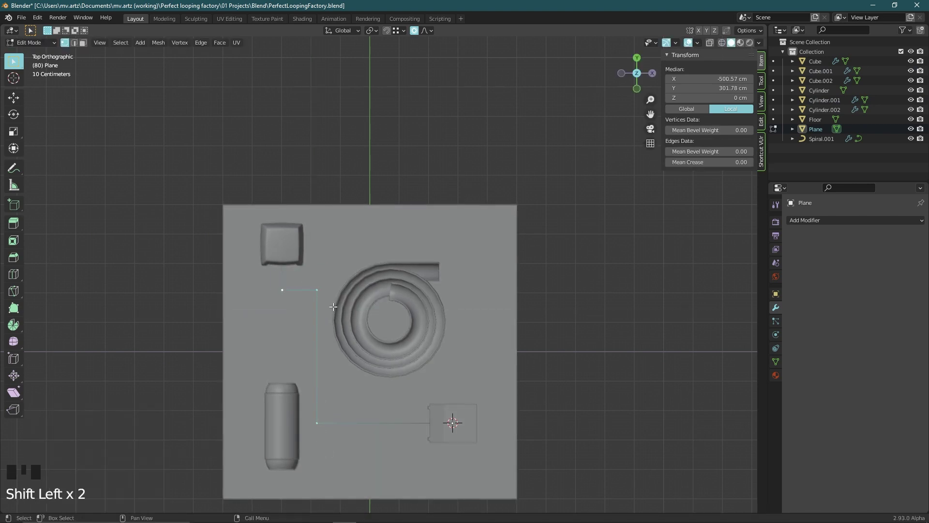
{"action": "key", "text": "ctrl+b"}
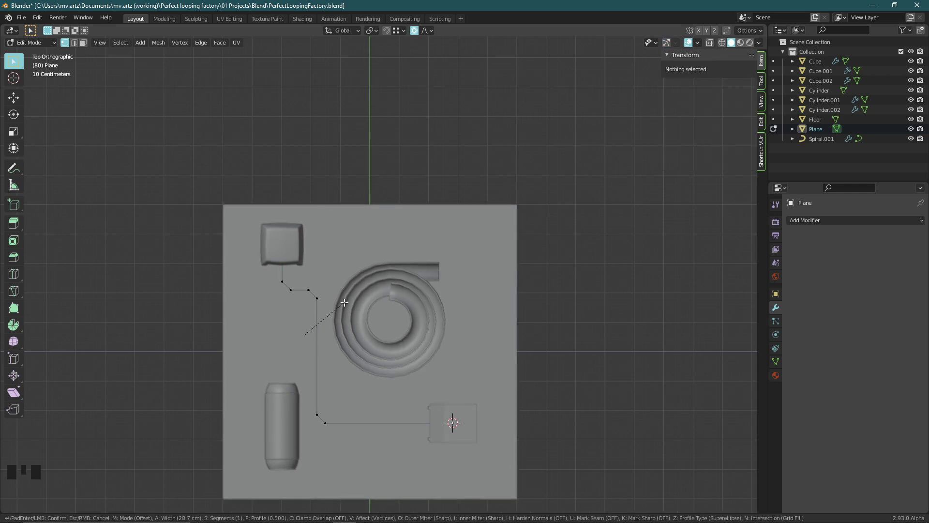
{"action": "left_click", "coordinate": [343, 303]}
{"action": "key", "text": "Tab"}
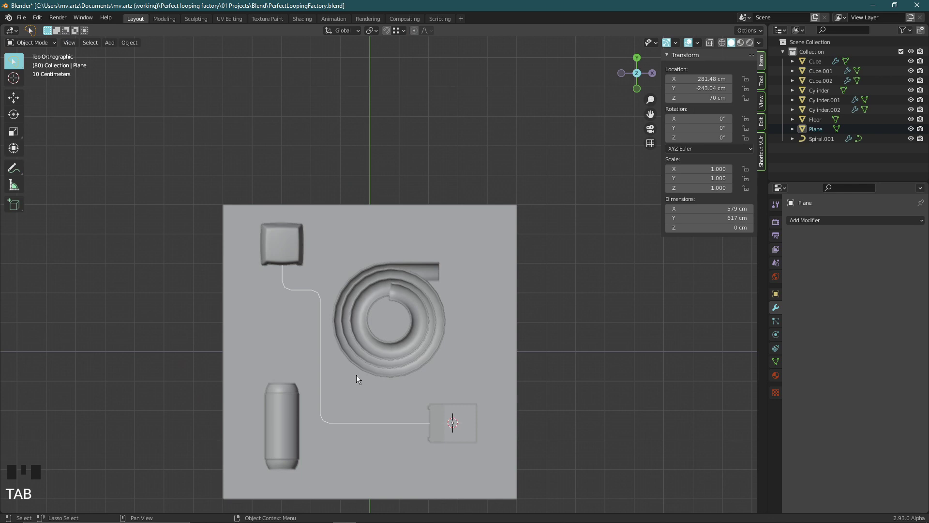
Move the conveyor path straight down along Z to floor level
{"action": "middle_click_drag", "start_coordinate": [361, 378], "coordinate": [420, 337], "text": "alt"}
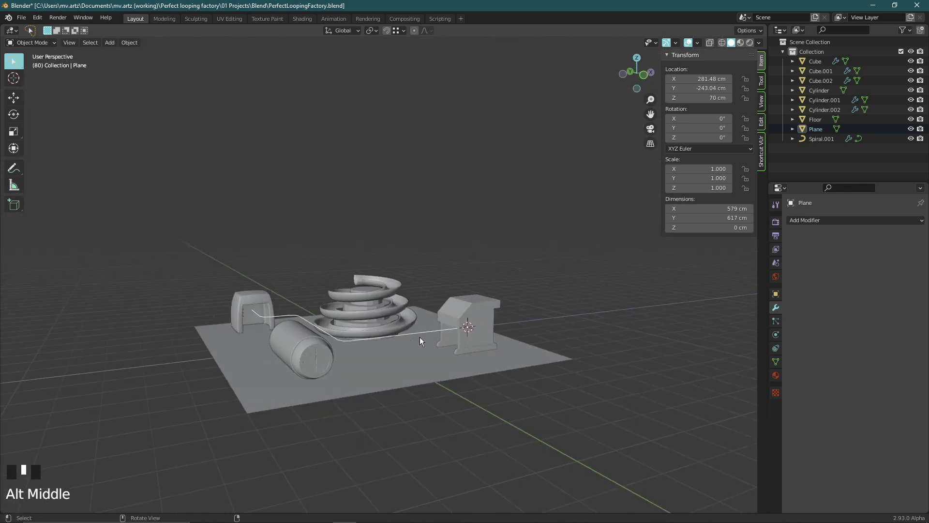
{"action": "scroll", "coordinate": [457, 335], "scroll_direction": "up", "scroll_amount": 5}
{"action": "key", "text": "g"}
{"action": "key", "text": "z"}
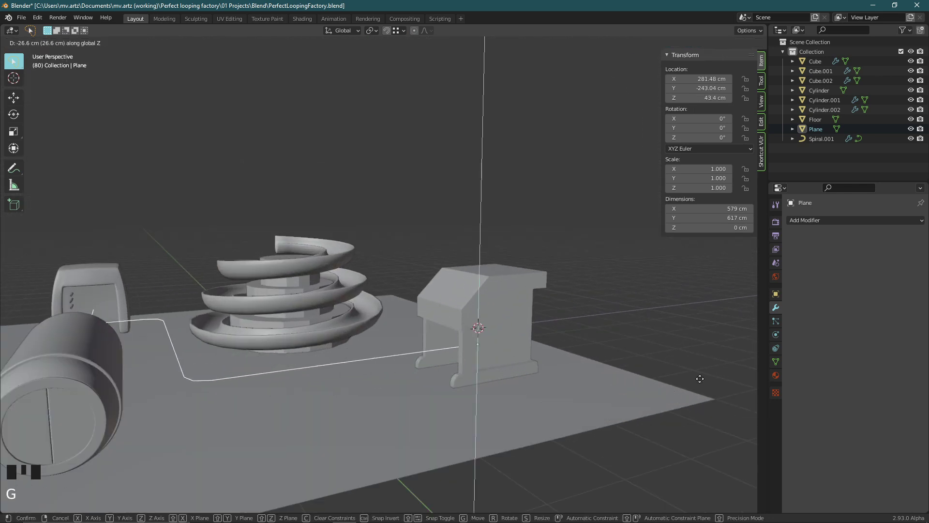
{"action": "left_click", "coordinate": [715, 397]}
Add a plane at the 3D cursor beneath the booth and scale its mesh to about 0.458
{"action": "key", "text": "shift+a"}
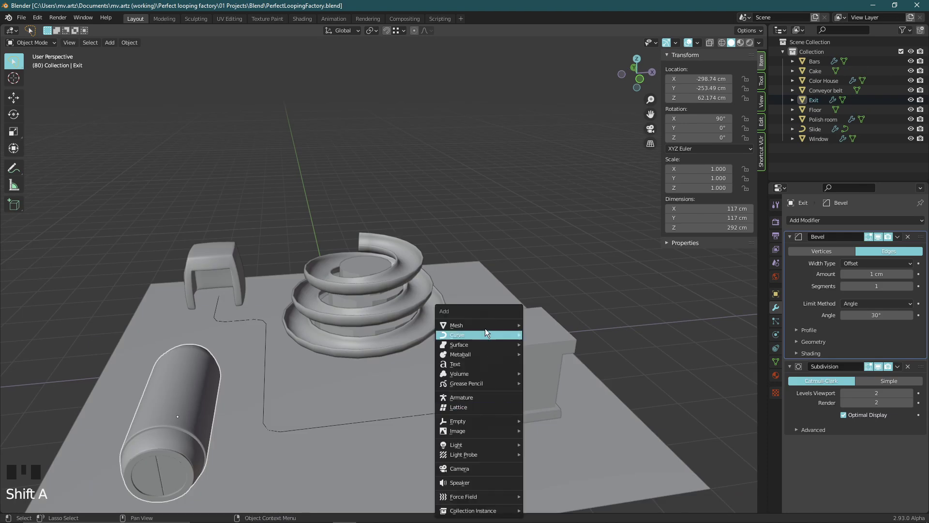
{"action": "mouse_move", "coordinate": [485, 327]}
{"action": "left_click", "coordinate": [559, 117]}
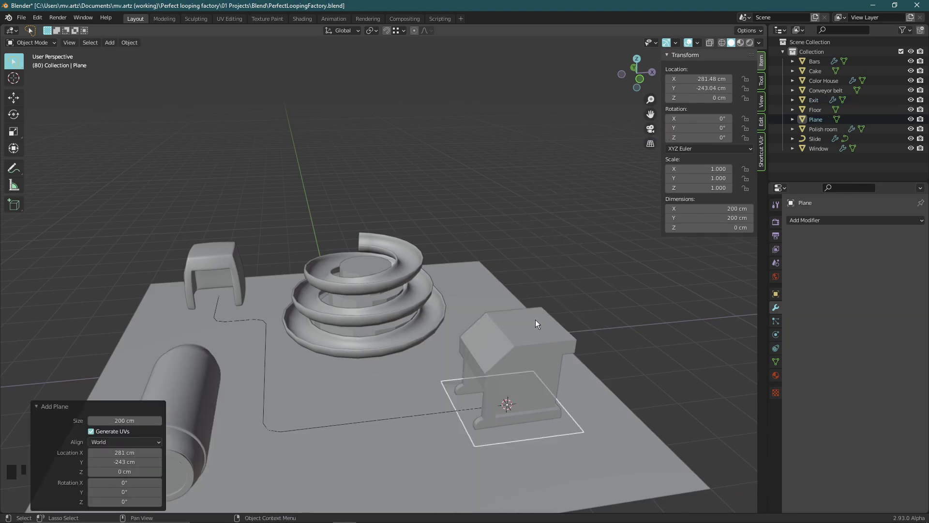
{"action": "middle_click_drag", "start_coordinate": [535, 319], "coordinate": [538, 405], "text": "alt"}
{"action": "key", "text": "Tab"}
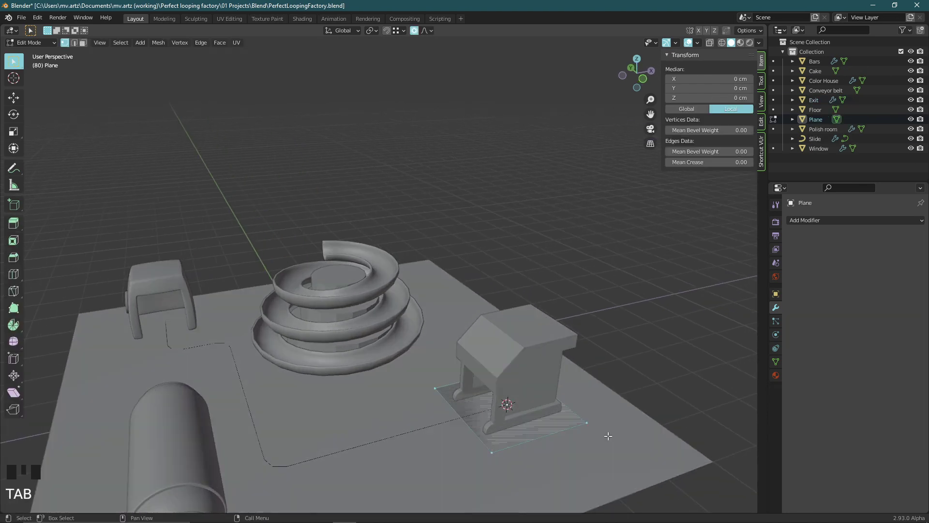
{"action": "key", "text": "s"}
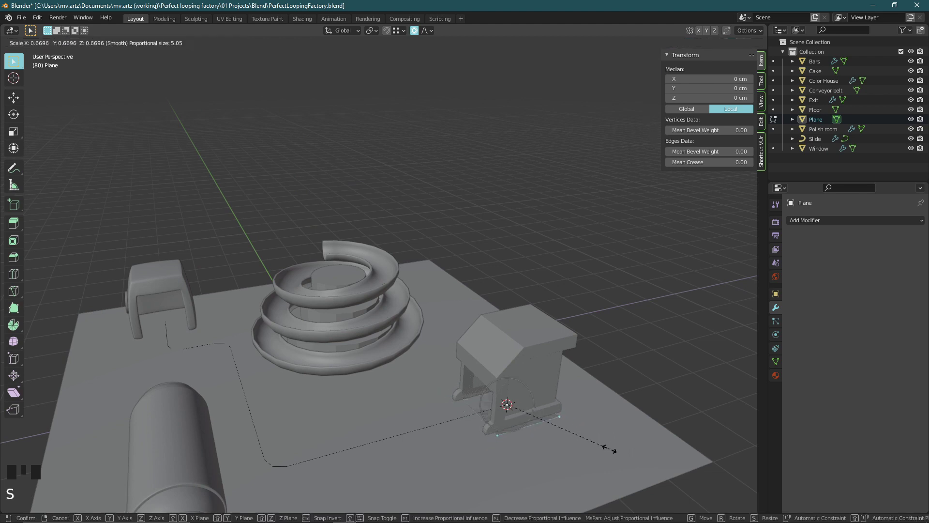
{"action": "left_click", "coordinate": [575, 440]}
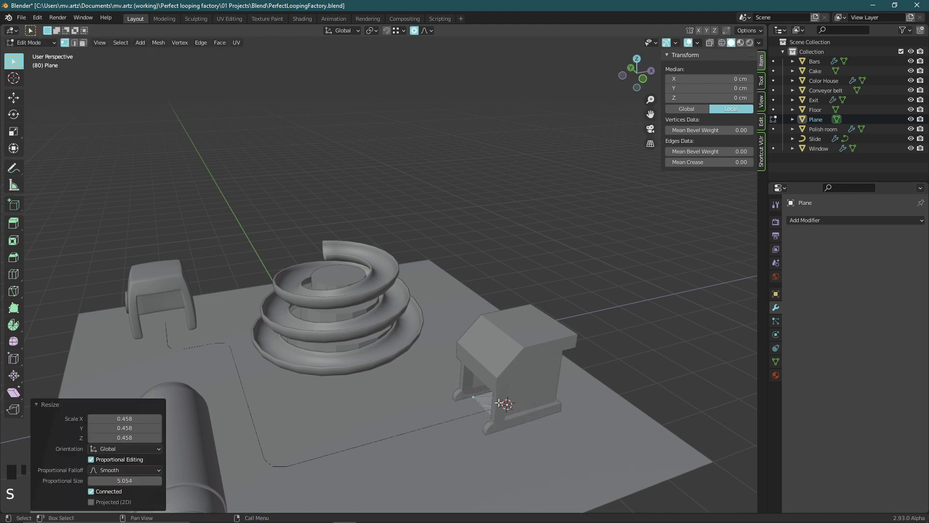
Extrude the plane about 4.3 cm upward into a thin slab between the booth's walls
{"action": "scroll", "coordinate": [514, 407], "scroll_direction": "up", "scroll_amount": 5}
{"action": "middle_click_drag", "start_coordinate": [514, 406], "coordinate": [568, 402], "text": "alt"}
{"action": "key", "text": "e"}
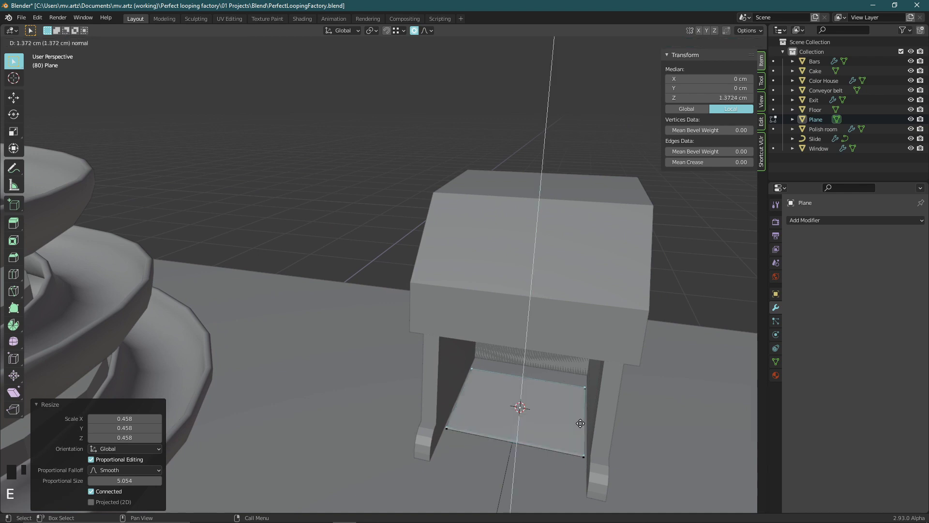
{"action": "left_click", "coordinate": [580, 421]}
Cut a centred edge loop along the slab and bevel it wide, leaving a narrow strip along each side
{"action": "middle_click_drag", "start_coordinate": [527, 428], "coordinate": [413, 333]}
{"action": "scroll", "coordinate": [414, 333], "scroll_direction": "up", "scroll_amount": 2}
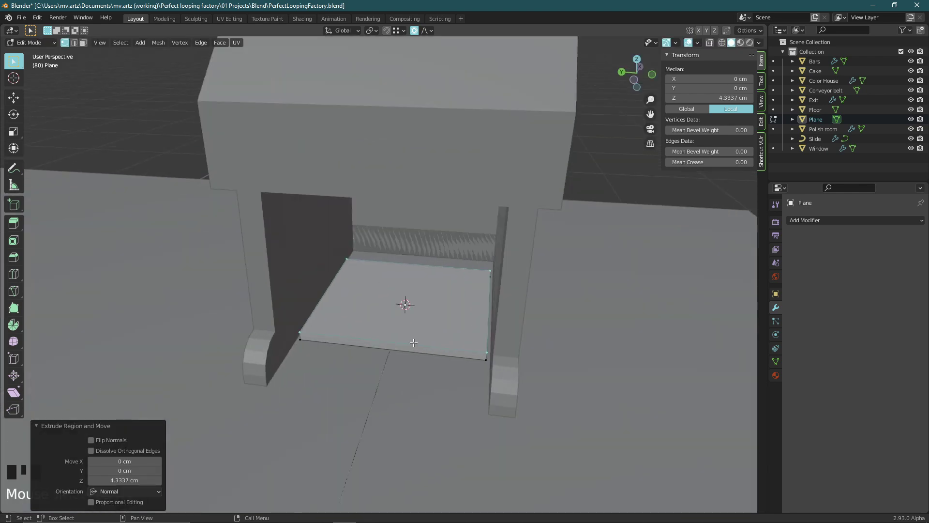
{"action": "key", "text": "ctrl+r"}
{"action": "left_click", "coordinate": [400, 350]}
{"action": "right_click", "coordinate": [400, 350]}
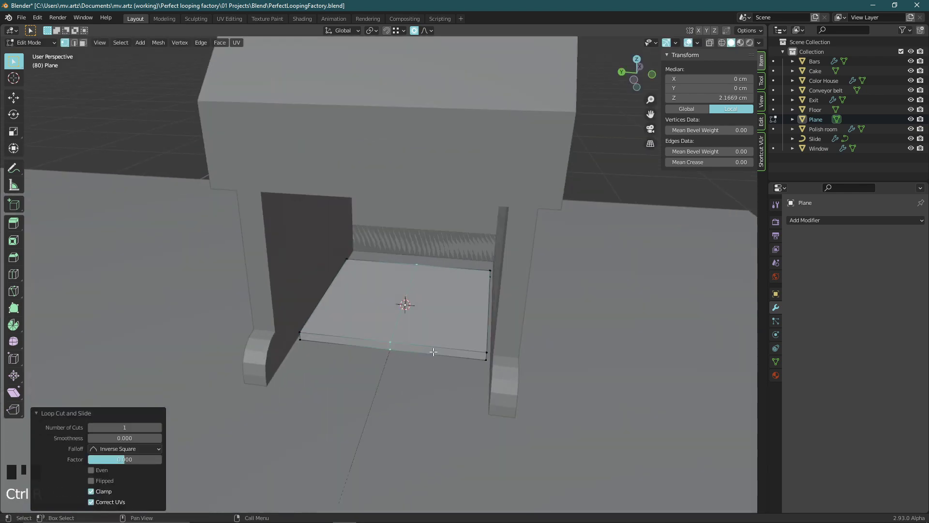
{"action": "key", "text": "ctrl+b"}
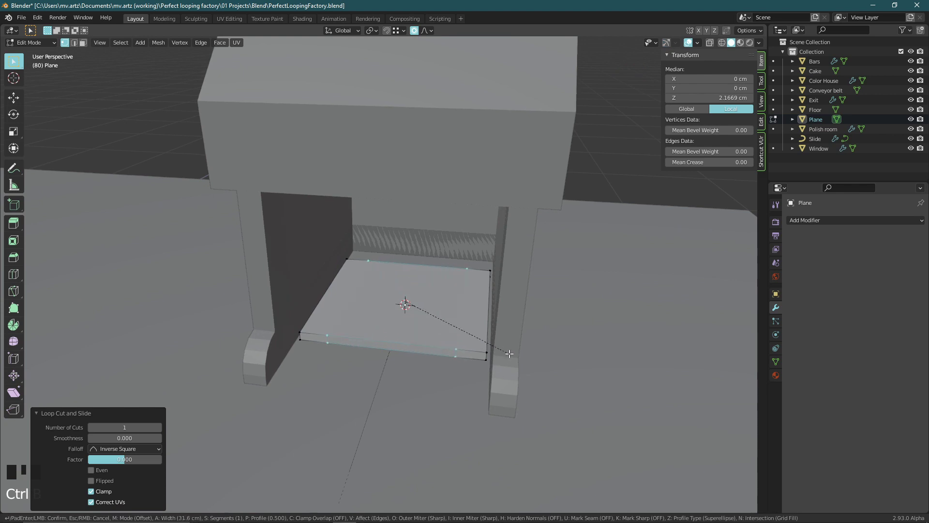
{"action": "left_click", "coordinate": [526, 357]}
Extrude the top faces of the two side strips upward into walls, for a total height of about 18 cm
{"action": "key", "text": "3"}
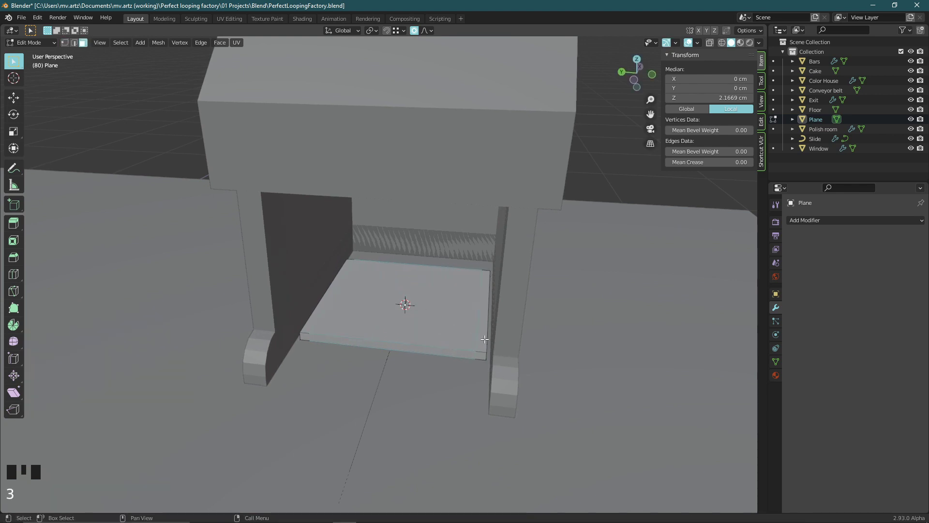
{"action": "left_click", "coordinate": [484, 339]}
{"action": "left_click", "coordinate": [317, 321], "text": "shift"}
{"action": "middle_click_drag", "start_coordinate": [422, 352], "coordinate": [423, 346], "text": "alt"}
{"action": "key", "text": "e"}
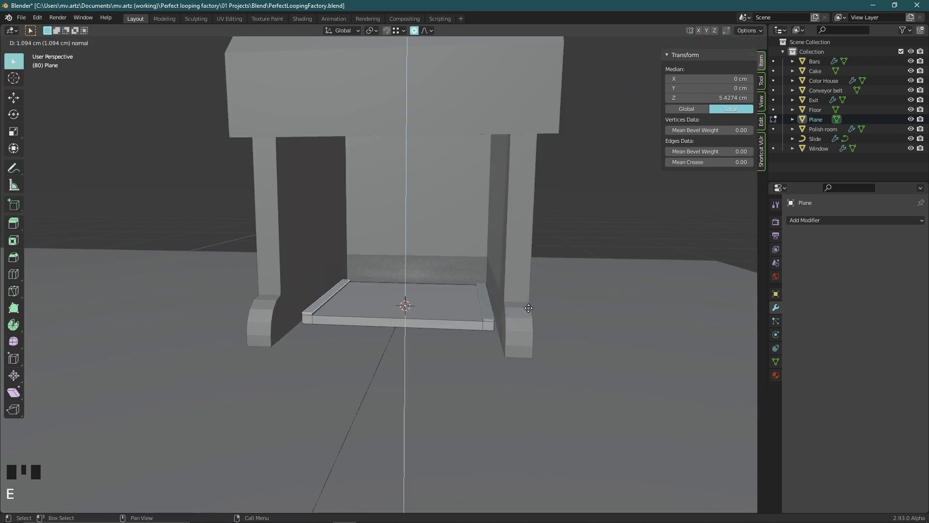
{"action": "left_click", "coordinate": [349, 289]}
{"action": "key", "text": "Tab"}
Select the faces of the conveyor segment's open front end and delete them
{"action": "scroll", "coordinate": [350, 290], "scroll_direction": "down", "scroll_amount": 3}
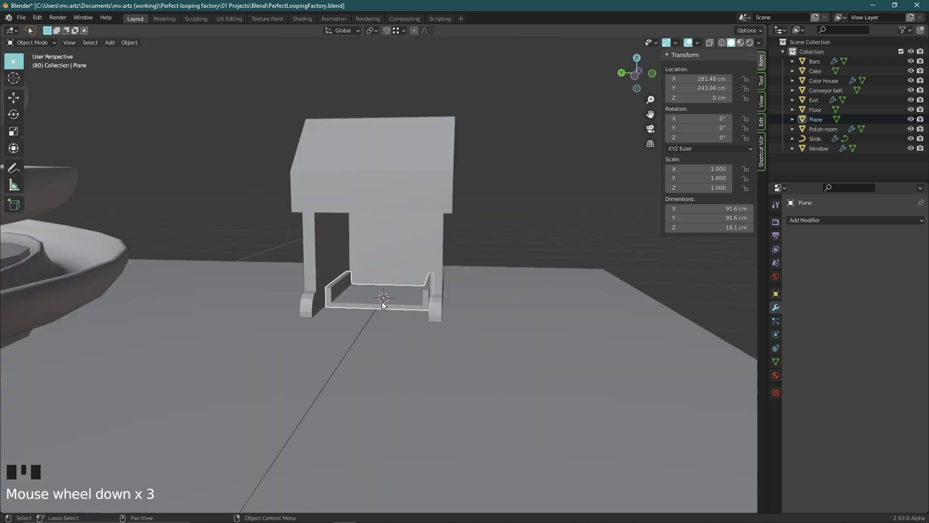
{"action": "scroll", "coordinate": [382, 304], "scroll_direction": "up", "scroll_amount": 4}
{"action": "key", "text": "Tab"}
{"action": "key", "text": "3"}
{"action": "left_click", "coordinate": [485, 293]}
{"action": "left_click", "coordinate": [481, 312], "text": "shift"}
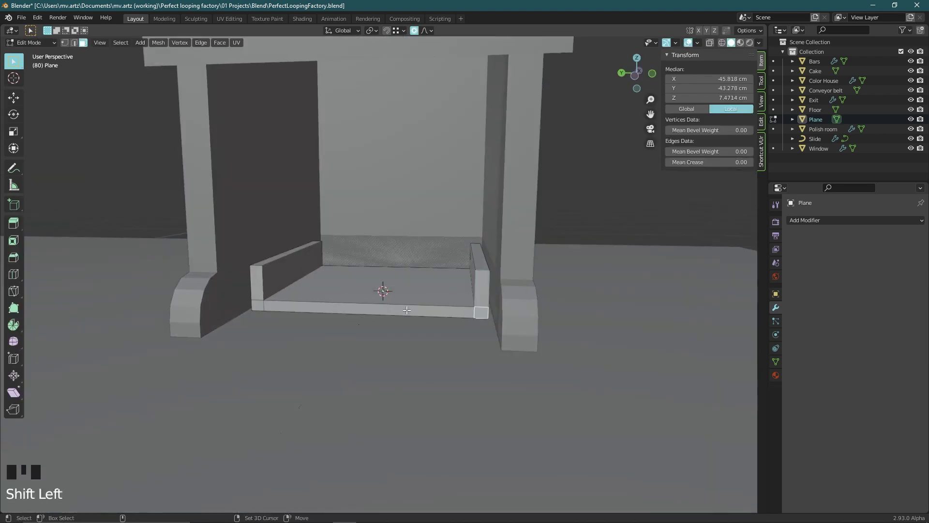
{"action": "left_click", "coordinate": [256, 284], "text": "ctrl"}
{"action": "key", "text": "x"}
{"action": "left_click", "coordinate": [257, 284]}
Isolate the conveyor segment and delete the faces closing off its opposite end
{"action": "key", "text": "KP_Divide"}
{"action": "middle_click_drag", "start_coordinate": [258, 284], "coordinate": [370, 285], "text": "alt"}
{"action": "left_click", "coordinate": [278, 333]}
{"action": "left_click", "coordinate": [181, 269]}
{"action": "left_click", "coordinate": [200, 270]}
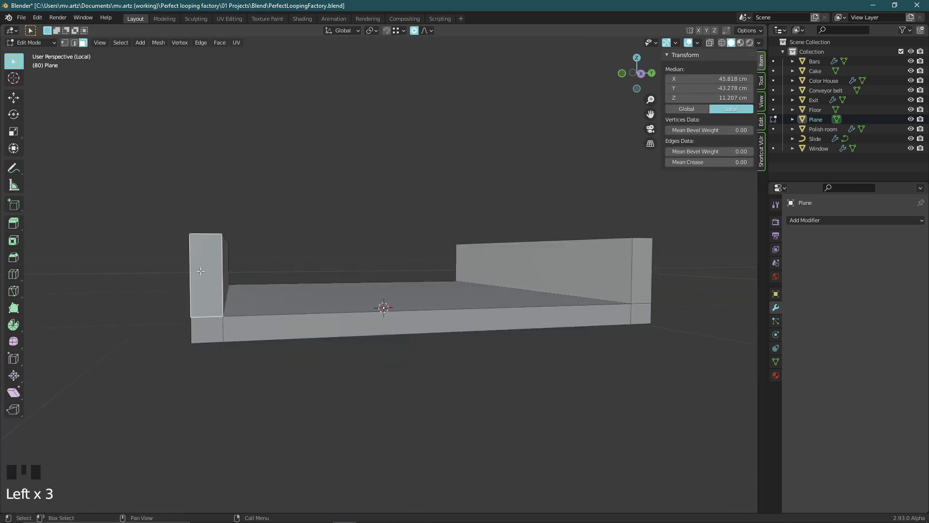
{"action": "left_click", "coordinate": [638, 262], "text": "ctrl"}
{"action": "key", "text": "x"}
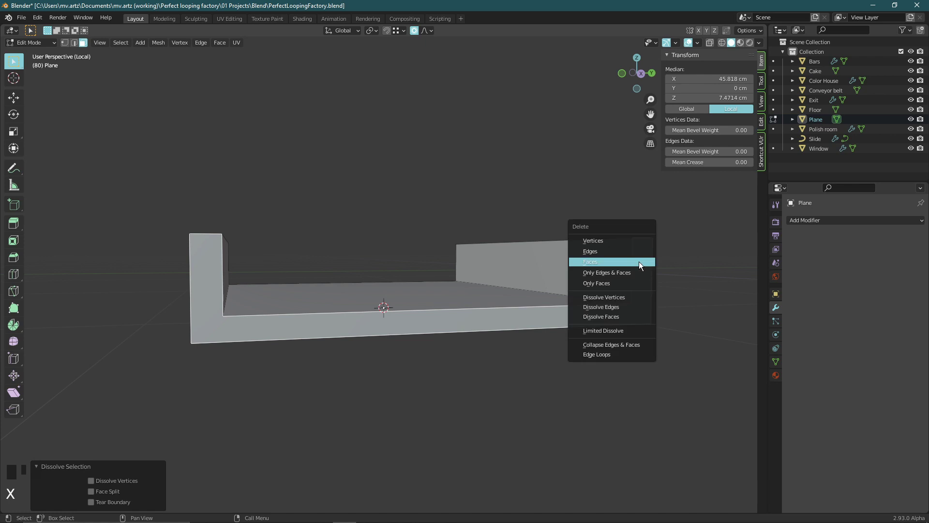
{"action": "left_click", "coordinate": [638, 262]}
{"action": "key", "text": "Tab"}
{"action": "scroll", "coordinate": [190, 266], "scroll_direction": "down", "scroll_amount": 4}
{"action": "middle_click_drag", "start_coordinate": [191, 266], "coordinate": [353, 328], "text": "alt"}
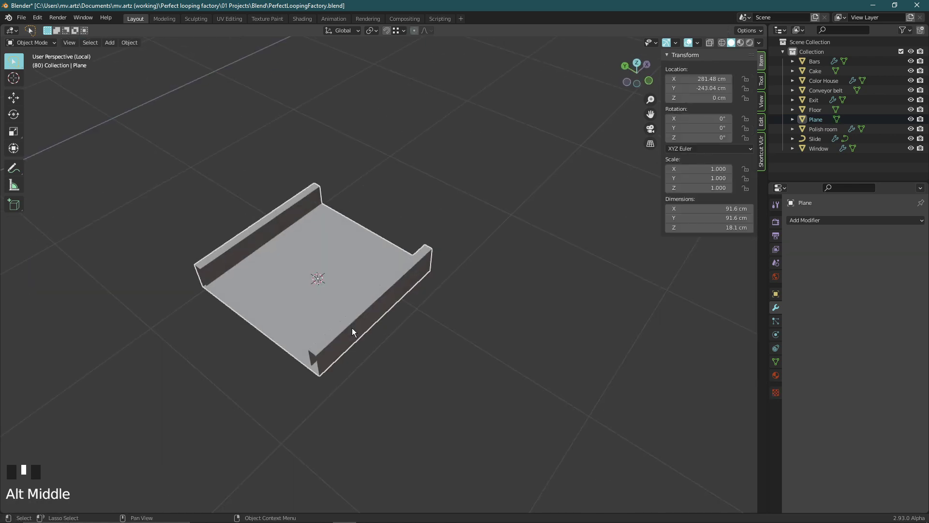
Bring the rest of the scene back and add an Array modifier to the conveyor segment
{"action": "key", "text": "KP_Divide"}
{"action": "scroll", "coordinate": [353, 327], "scroll_direction": "down", "scroll_amount": 4}
{"action": "middle_click_drag", "start_coordinate": [397, 297], "coordinate": [344, 305], "text": "alt"}
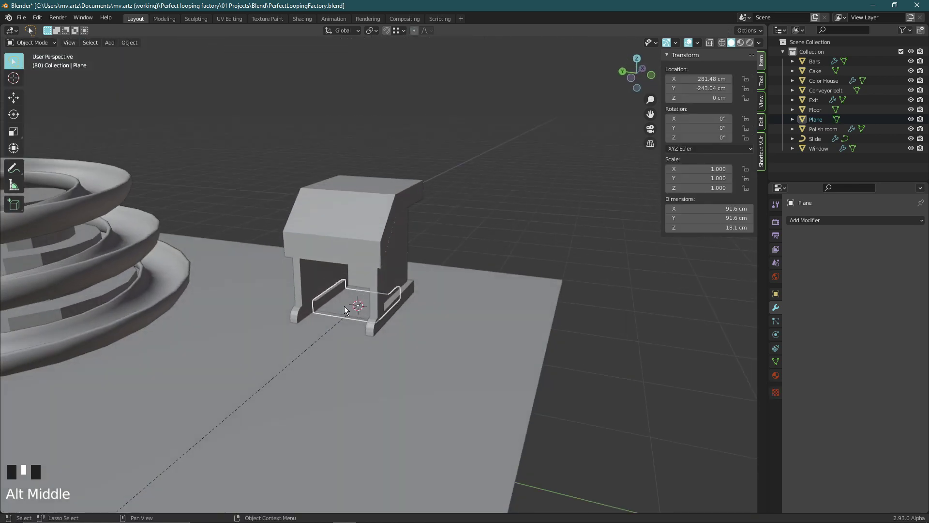
{"action": "scroll", "coordinate": [344, 306], "scroll_direction": "up", "scroll_amount": 2}
{"action": "left_click", "coordinate": [881, 220]}
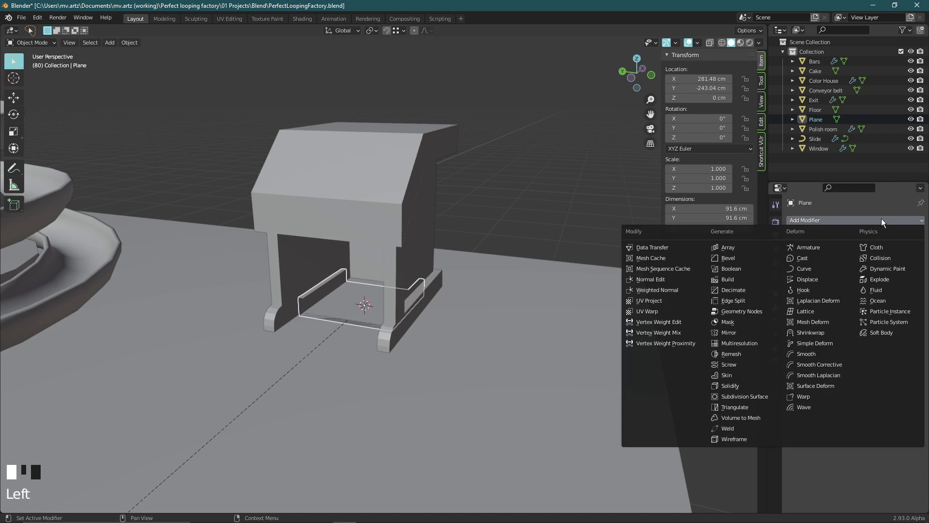
{"action": "left_click", "coordinate": [752, 247]}
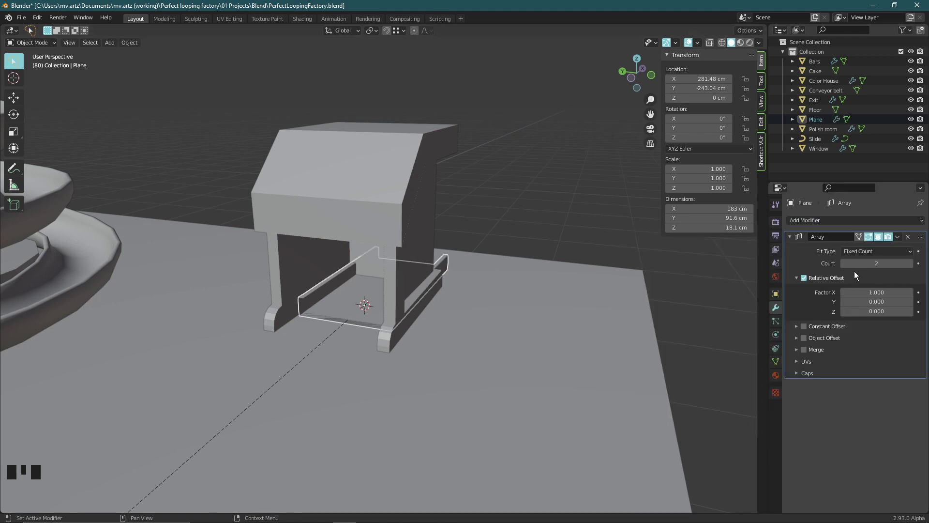
{"action": "left_click", "coordinate": [806, 224]}
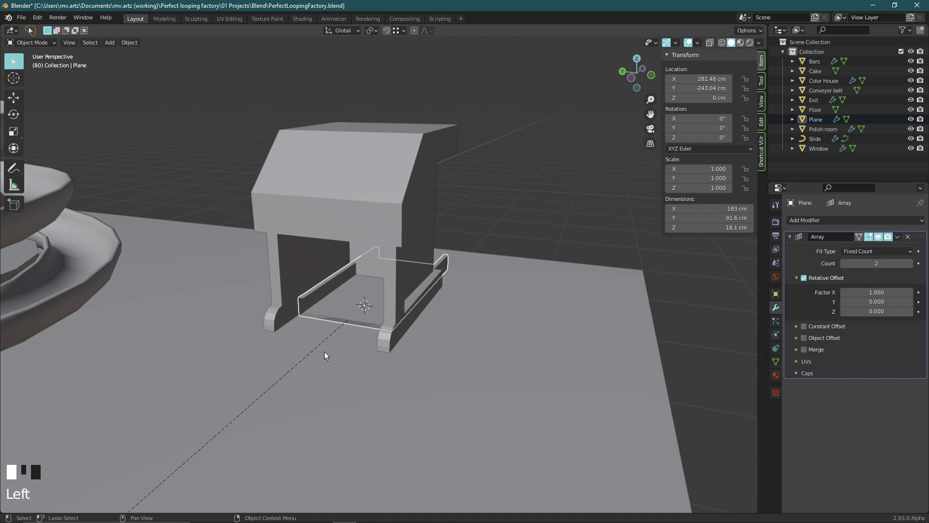
Convert the Conveyor belt path on the floor from a mesh to a curve
{"action": "left_click", "coordinate": [316, 349]}
{"action": "scroll", "coordinate": [290, 368], "scroll_direction": "down", "scroll_amount": 4}
{"action": "middle_click_drag", "start_coordinate": [279, 374], "coordinate": [416, 327], "text": "alt"}
{"action": "key", "text": "ctrl+z"}
{"action": "right_click", "coordinate": [416, 332]}
{"action": "mouse_move", "coordinate": [401, 357]}
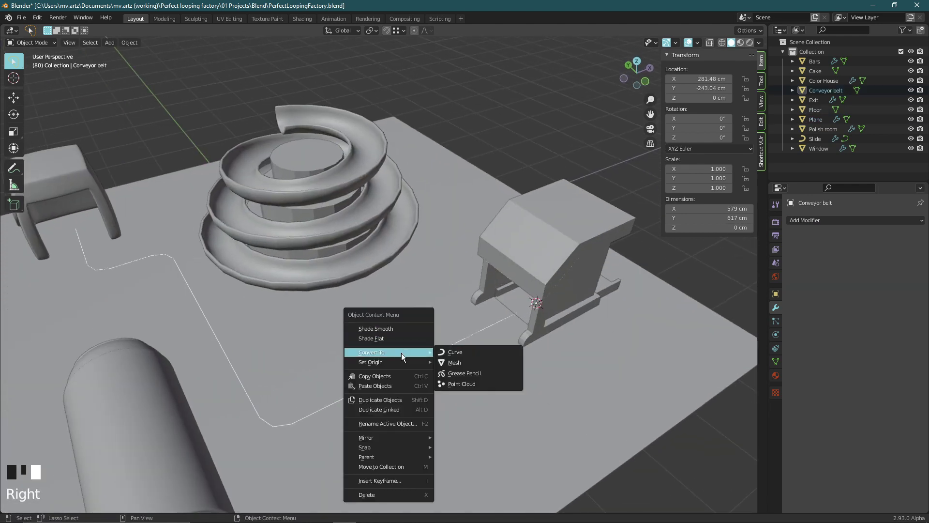
{"action": "left_click", "coordinate": [486, 351]}
Add a Curve modifier to the conveyor segment with the Conveyor belt path as its curve object
{"action": "left_click", "coordinate": [516, 322]}
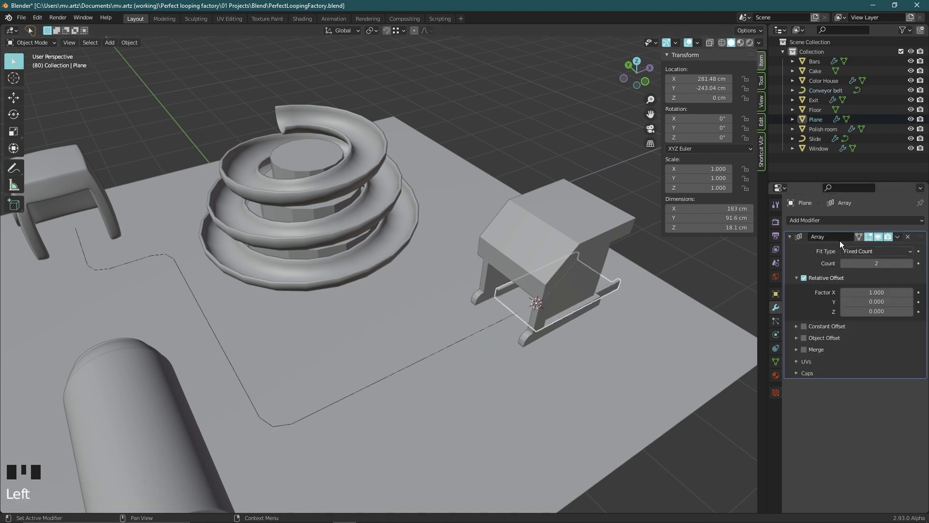
{"action": "left_click", "coordinate": [839, 221]}
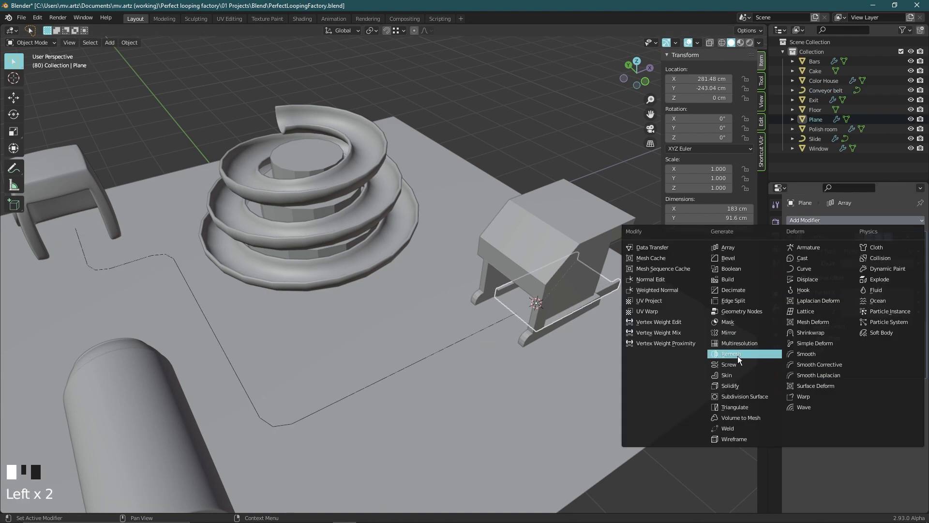
{"action": "left_click", "coordinate": [807, 268]}
{"action": "left_click", "coordinate": [907, 400]}
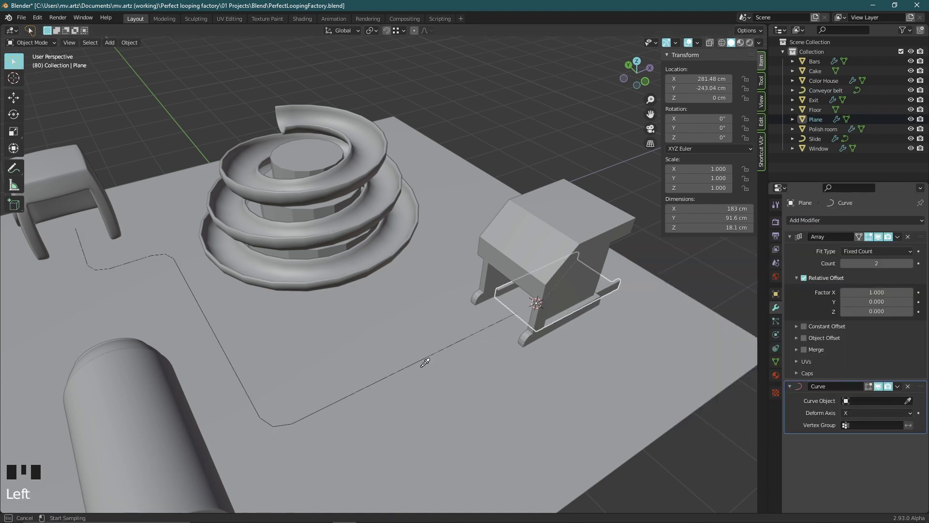
{"action": "left_click", "coordinate": [194, 277]}
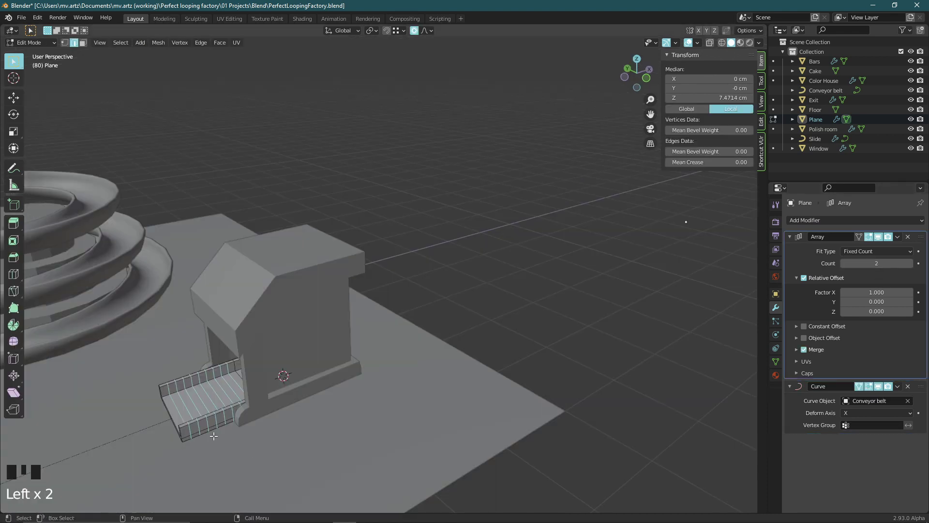
Set the segment's Array count to 3 and snap the segment to the 3D cursor
{"action": "scroll", "coordinate": [198, 393], "scroll_direction": "up", "scroll_amount": 2}
{"action": "middle_click_drag", "start_coordinate": [198, 394], "coordinate": [322, 392]}
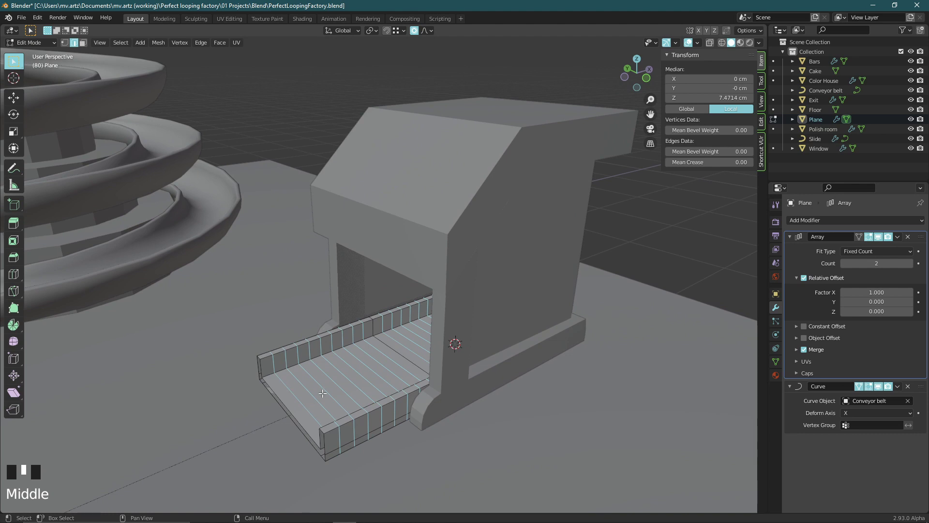
{"action": "key", "text": "Tab"}
{"action": "scroll", "coordinate": [262, 392], "scroll_direction": "down", "scroll_amount": 2}
{"action": "middle_click_drag", "start_coordinate": [261, 392], "coordinate": [746, 318]}
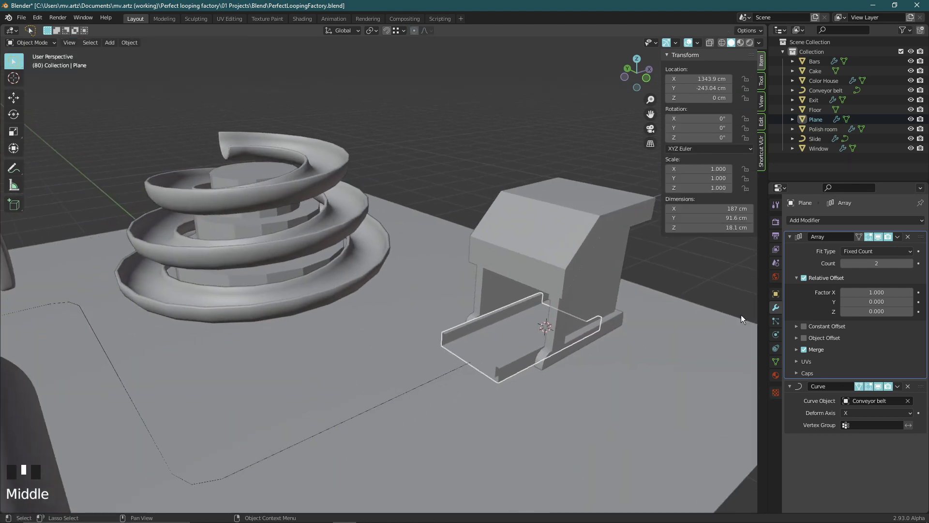
{"action": "left_click_drag", "start_coordinate": [890, 260], "coordinate": [900, 259]}
{"action": "key", "text": "shift+s"}
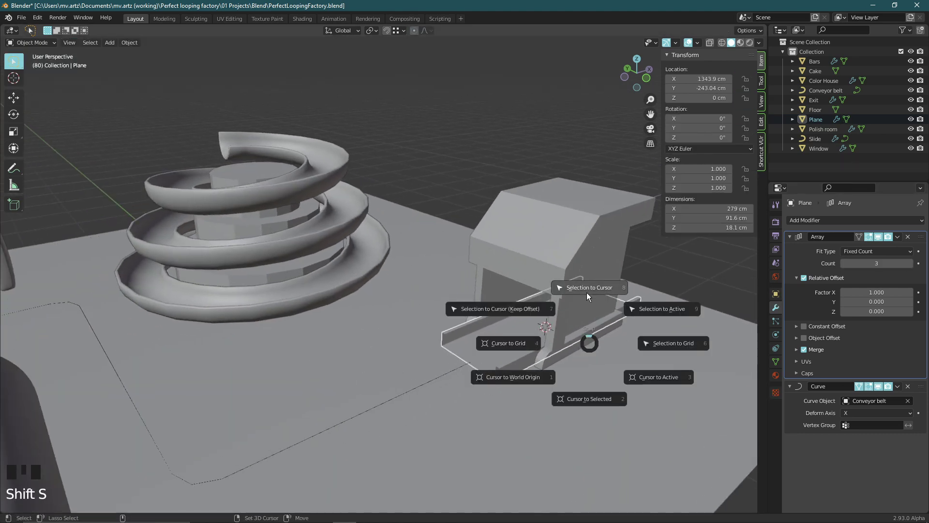
{"action": "left_click", "coordinate": [586, 292]}
Raise the Array count to 13 so the conveyor segments fill the whole path between the machines
{"action": "middle_click_drag", "start_coordinate": [395, 340], "coordinate": [290, 346]}
{"action": "left_click", "coordinate": [909, 264]}
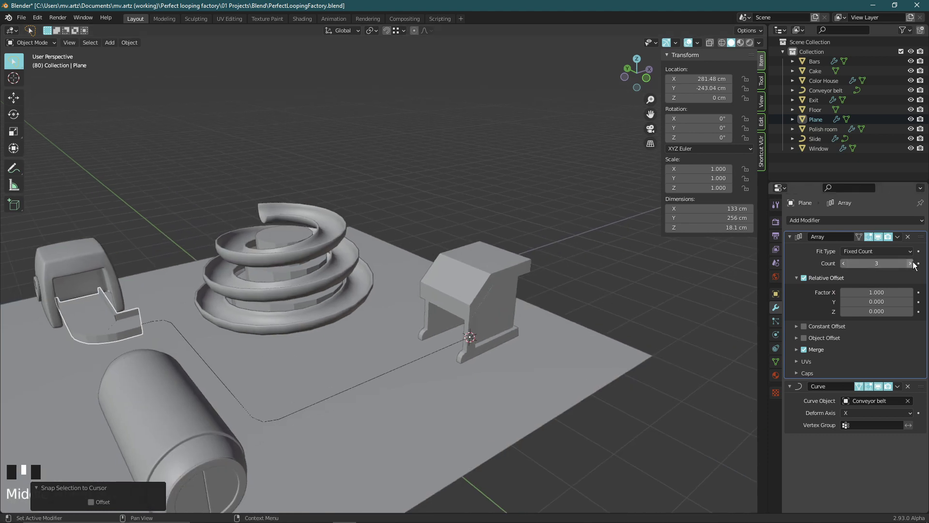
{"action": "left_click", "coordinate": [909, 264]}
{"action": "left_click", "coordinate": [909, 263]}
{"action": "left_click", "coordinate": [909, 264]}
{"action": "left_click", "coordinate": [909, 263]}
{"action": "left_click", "coordinate": [909, 264]}
{"action": "left_click", "coordinate": [909, 264]}
{"action": "left_click", "coordinate": [909, 264]}
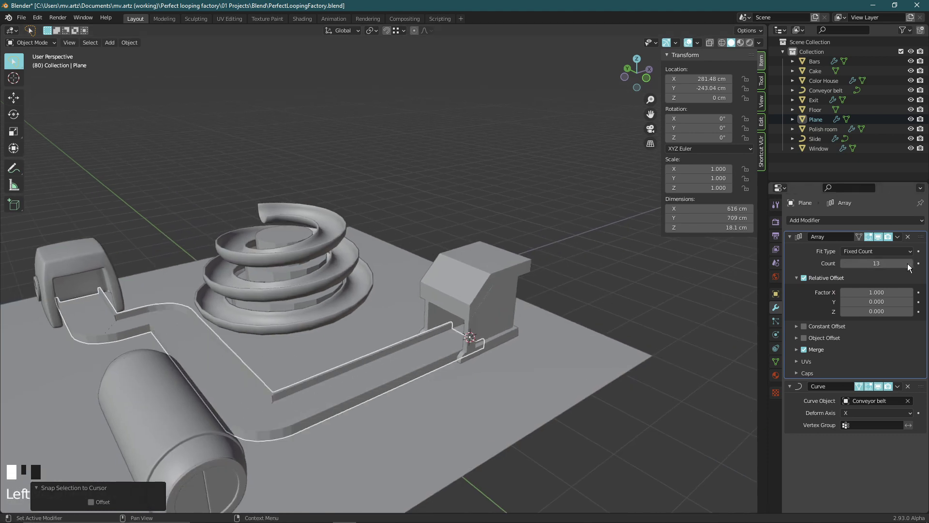
{"action": "left_click", "coordinate": [909, 264]}
{"action": "left_click", "coordinate": [909, 264]}
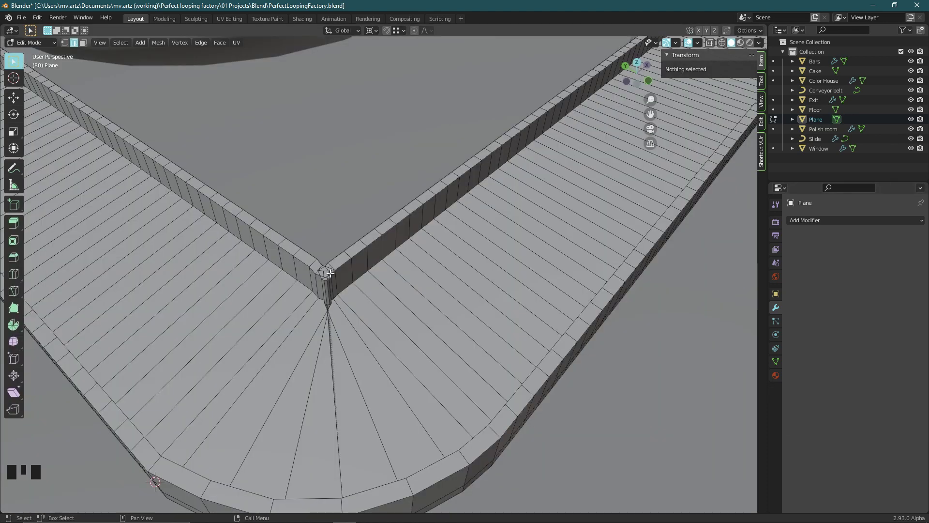
Select the crowded vertices at the sharp inner corner of the conveyor's bend
{"action": "key", "text": "3"}
{"action": "scroll", "coordinate": [329, 287], "scroll_direction": "up", "scroll_amount": 1}
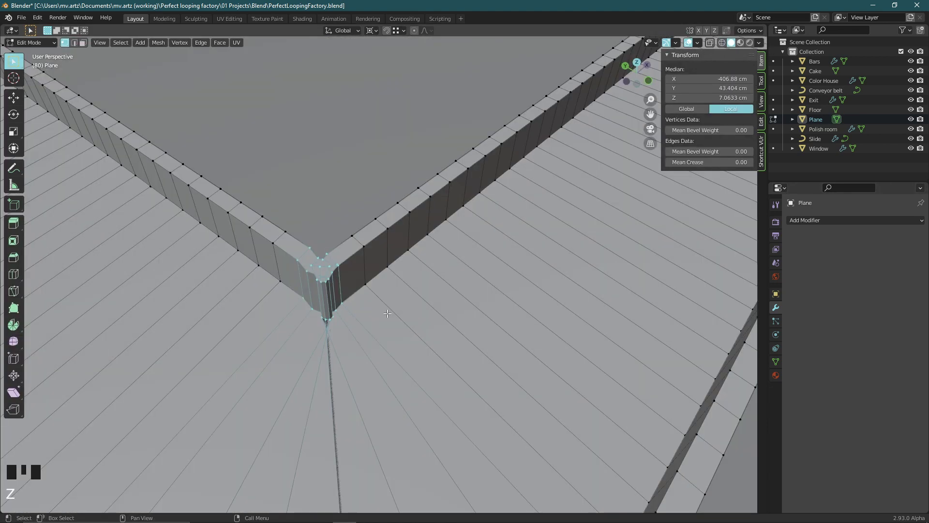
{"action": "scroll", "coordinate": [462, 273], "scroll_direction": "down", "scroll_amount": 3}
{"action": "middle_click_drag", "start_coordinate": [435, 271], "coordinate": [357, 148], "text": "alt"}
{"action": "key", "text": "ctrl+z"}
{"action": "middle_click_drag", "start_coordinate": [309, 87], "coordinate": [339, 146]}
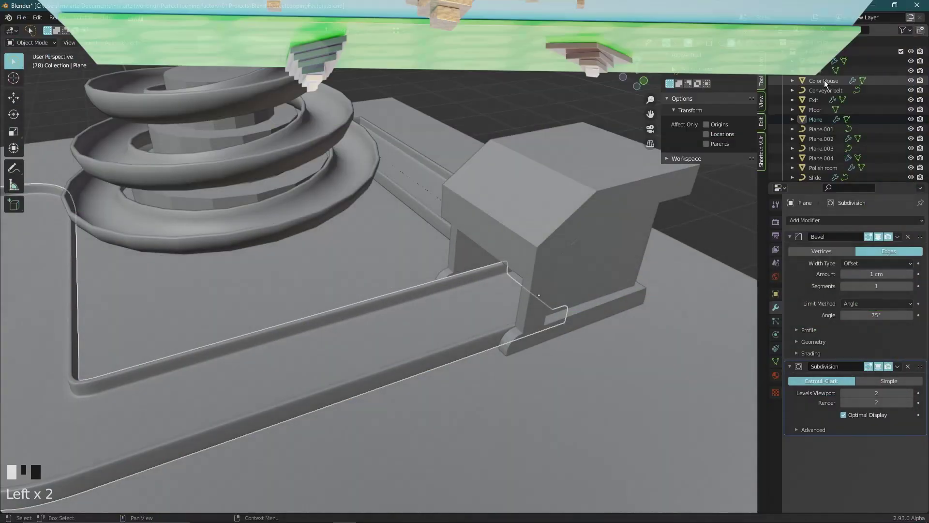
{"action": "key", "text": "Left"}
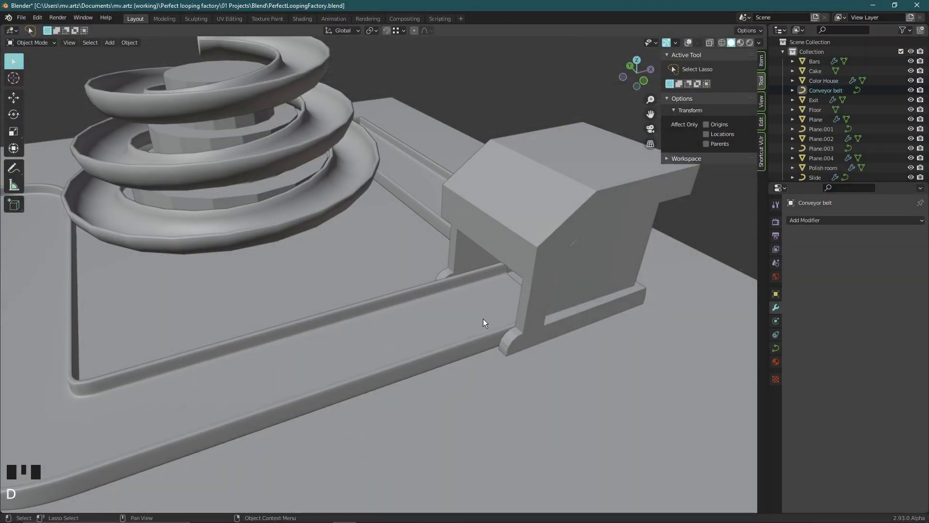
Snap the 3D cursor to the Conveyor belt curve beside the booth and add a plane there
{"action": "key", "text": "Tab"}
{"action": "key", "text": "Tab"}
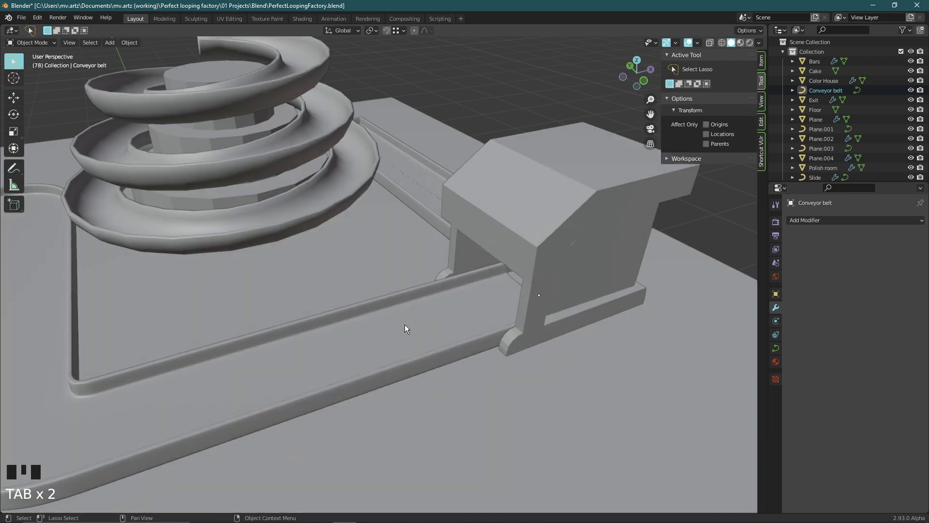
{"action": "key", "text": "shift+s"}
{"action": "left_click", "coordinate": [523, 363]}
{"action": "key", "text": "shift+a"}
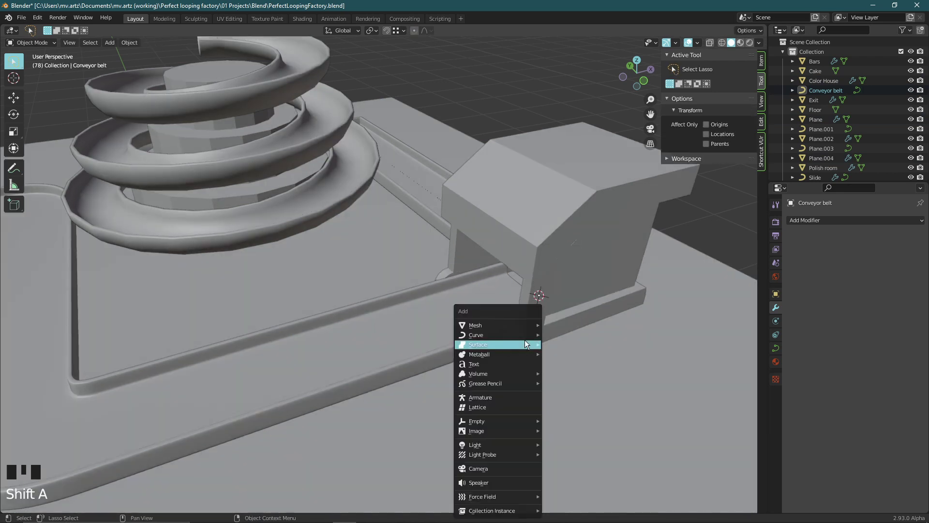
{"action": "mouse_move", "coordinate": [483, 327]}
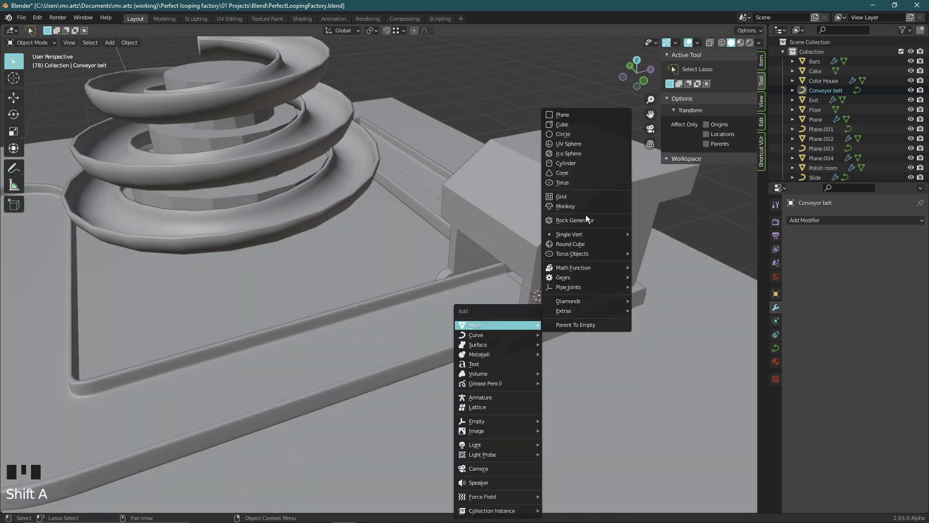
{"action": "left_click", "coordinate": [587, 115]}
Rotate the new plane's mesh 90° about the X axis and flatten it vertically into a thin strip
{"action": "key", "text": "Tab"}
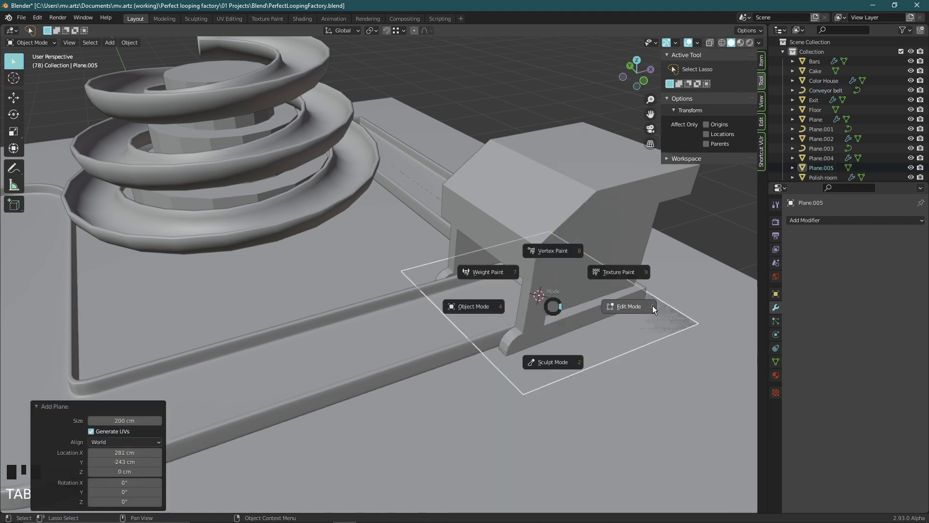
{"action": "left_click", "coordinate": [652, 306]}
{"action": "type", "text": "rx90"}
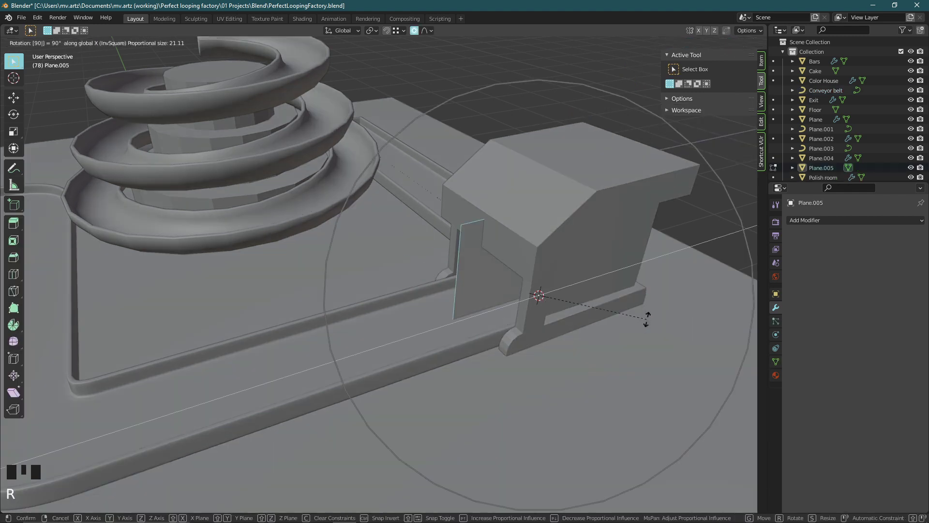
{"action": "key", "text": "Return"}
{"action": "key", "text": "s"}
{"action": "key", "text": "z"}
{"action": "left_click", "coordinate": [530, 316]}
Raise the strip about 9.7 cm along Z above the conveyor floor and reduce its height a little
{"action": "scroll", "coordinate": [544, 323], "scroll_direction": "up", "scroll_amount": 3}
{"action": "key", "text": "g"}
{"action": "key", "text": "z"}
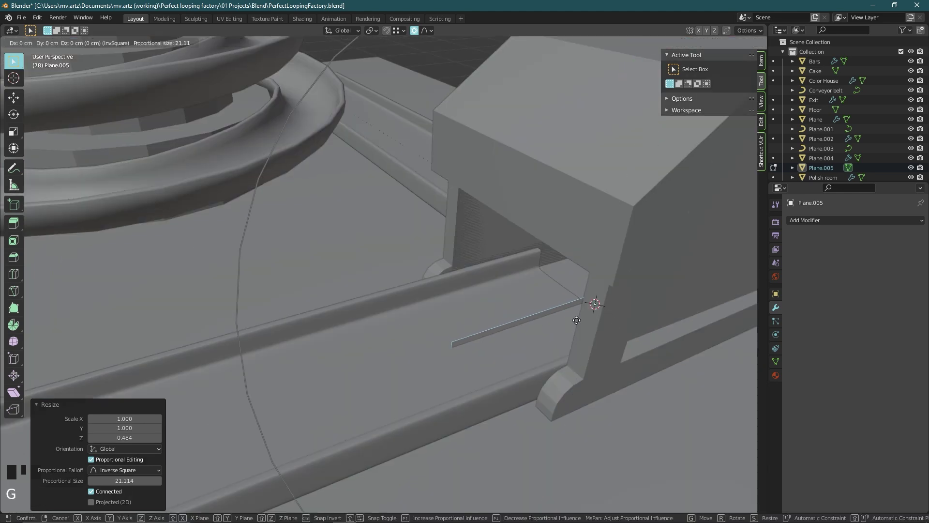
{"action": "left_click", "coordinate": [541, 257]}
{"action": "middle_click_drag", "start_coordinate": [549, 330], "coordinate": [587, 300]}
{"action": "scroll", "coordinate": [587, 300], "scroll_direction": "down", "scroll_amount": 3}
{"action": "scroll", "coordinate": [616, 322], "scroll_direction": "up", "scroll_amount": 3}
{"action": "key", "text": "s"}
{"action": "key", "text": "z"}
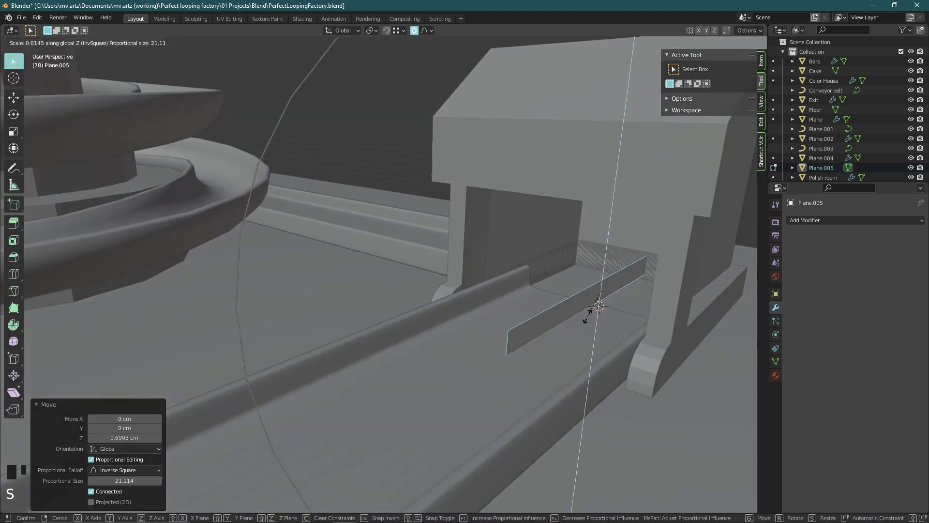
{"action": "left_click", "coordinate": [596, 308]}
Bevel the strip's corner vertices by about 4.27 cm with 4 segments to round its ends
{"action": "key", "text": "ctrl+b"}
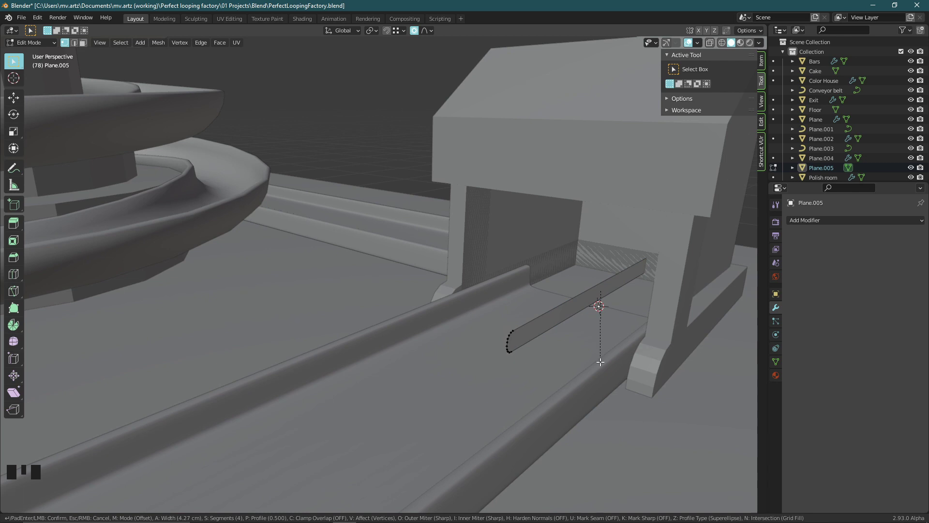
{"action": "left_click", "coordinate": [601, 362]}
{"action": "key", "text": "Tab"}
{"action": "left_click", "coordinate": [502, 363]}
Delete only the strip's face, keeping its rounded outline, and convert the outline to a curve
{"action": "key", "text": "Tab"}
{"action": "left_click", "coordinate": [618, 323]}
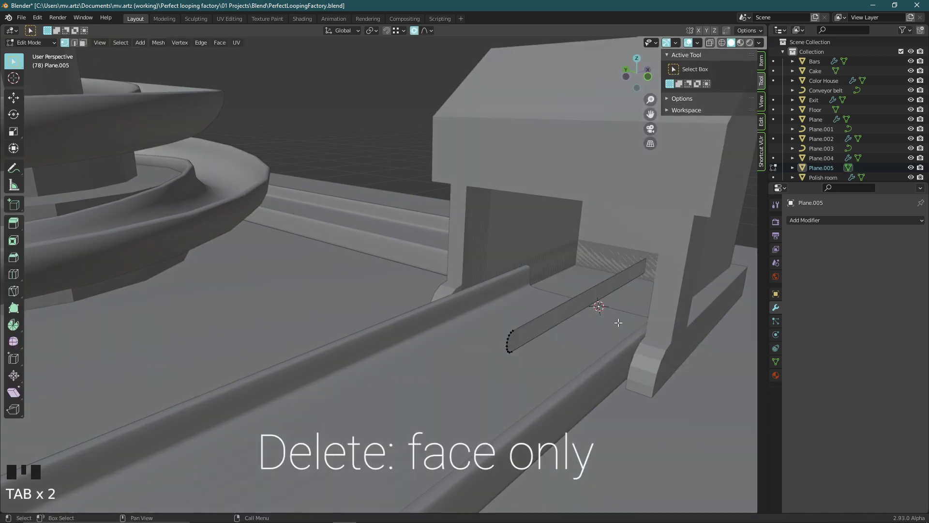
{"action": "key", "text": "x"}
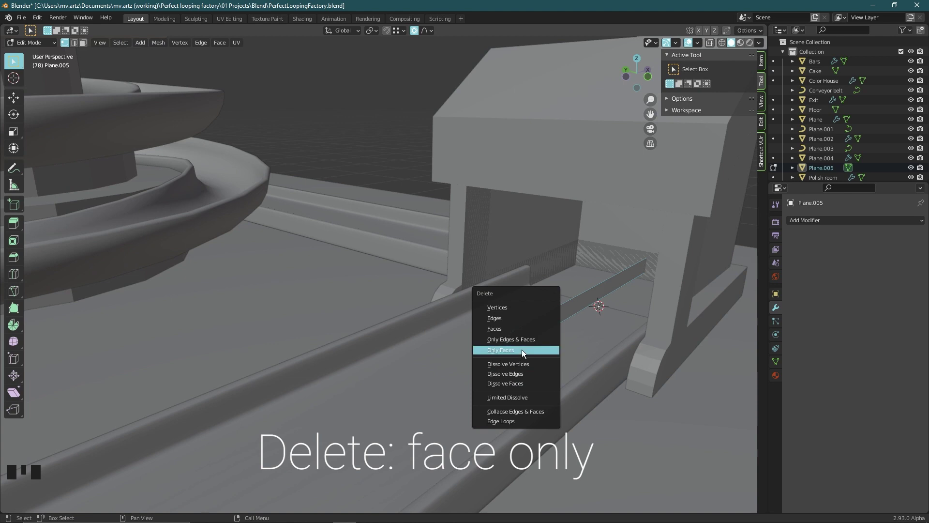
{"action": "left_click", "coordinate": [518, 350]}
{"action": "key", "text": "Tab"}
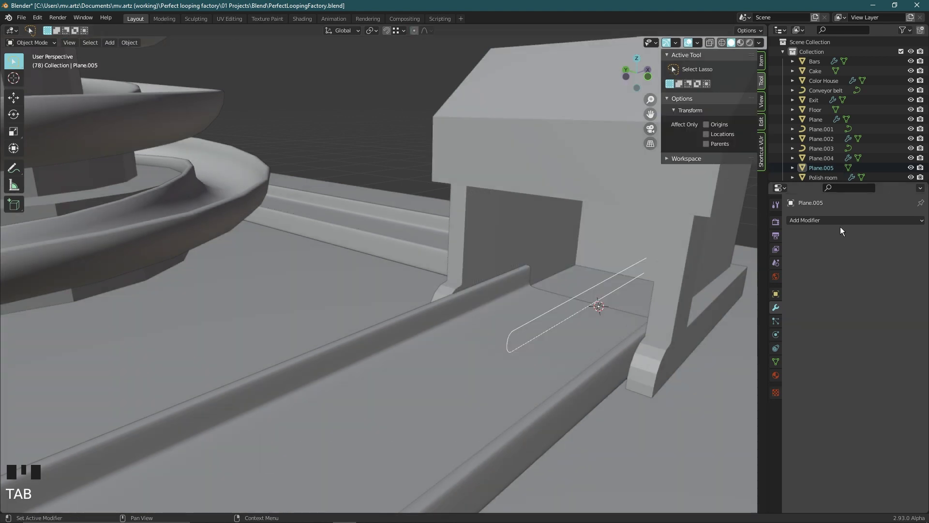
{"action": "key", "text": "q"}
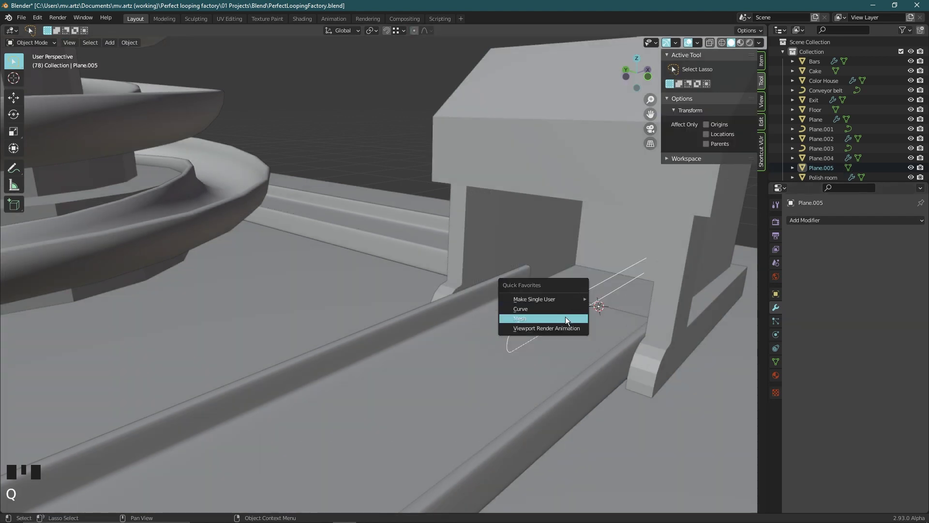
{"action": "left_click", "coordinate": [567, 310]}
Add Array and Curve modifiers to the rounded strip outline, with Conveyor belt as the curve object
{"action": "left_click", "coordinate": [815, 220]}
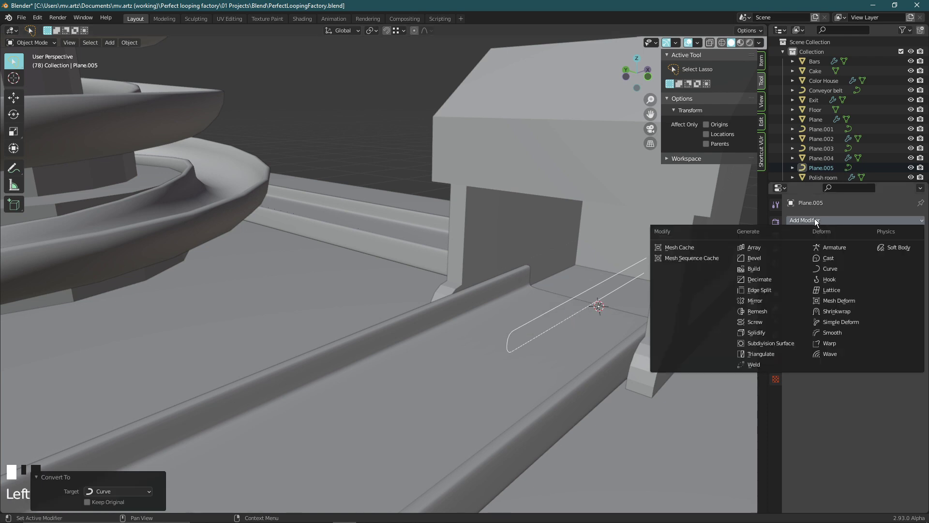
{"action": "left_click", "coordinate": [779, 249]}
{"action": "left_click", "coordinate": [849, 221]}
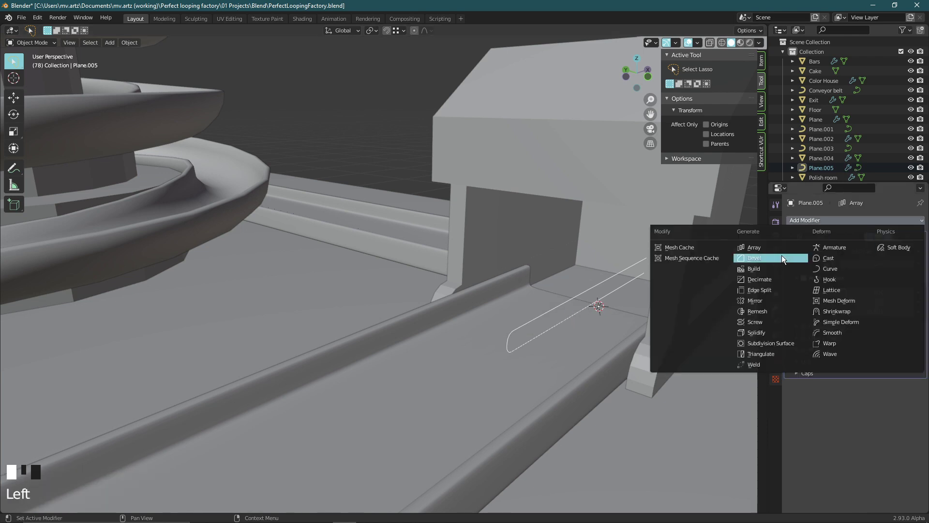
{"action": "left_click", "coordinate": [838, 274]}
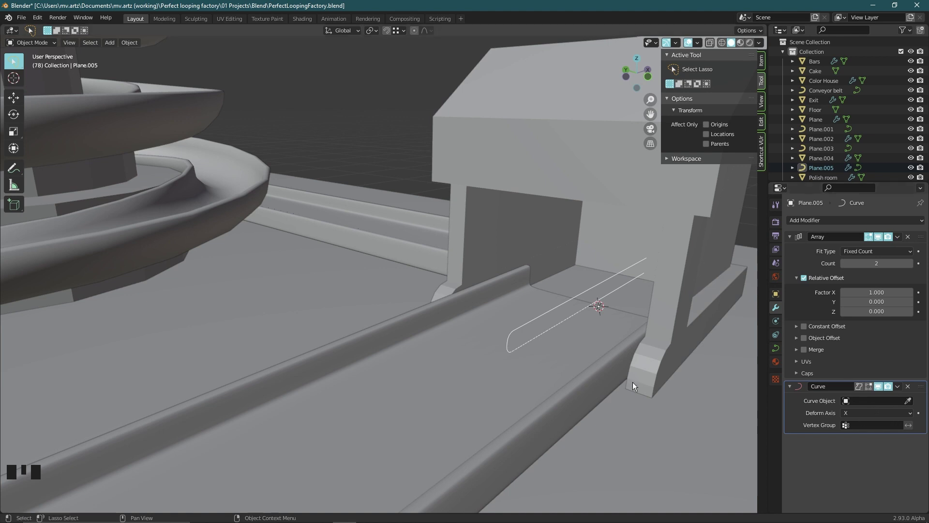
{"action": "left_click", "coordinate": [871, 400]}
{"action": "left_click", "coordinate": [863, 429]}
{"action": "scroll", "coordinate": [491, 313], "scroll_direction": "down", "scroll_amount": 4}
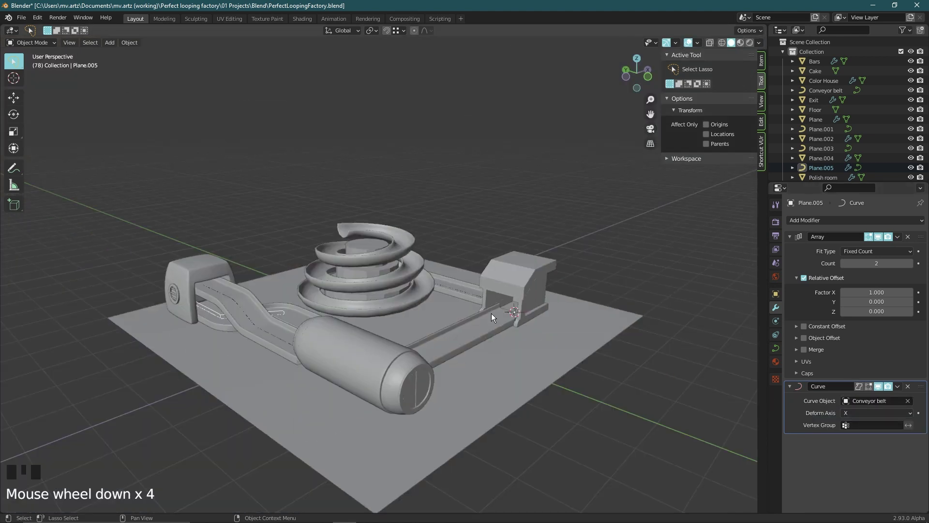
{"action": "middle_click", "coordinate": [445, 315], "text": "alt"}
{"action": "scroll", "coordinate": [236, 324], "scroll_direction": "up", "scroll_amount": 2}
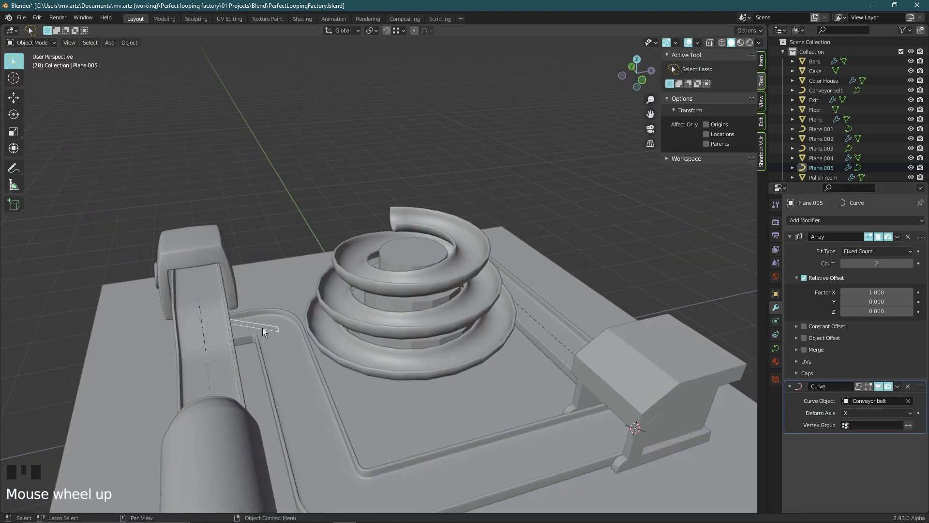
{"action": "middle_click_drag", "start_coordinate": [196, 324], "coordinate": [267, 310], "text": "alt"}
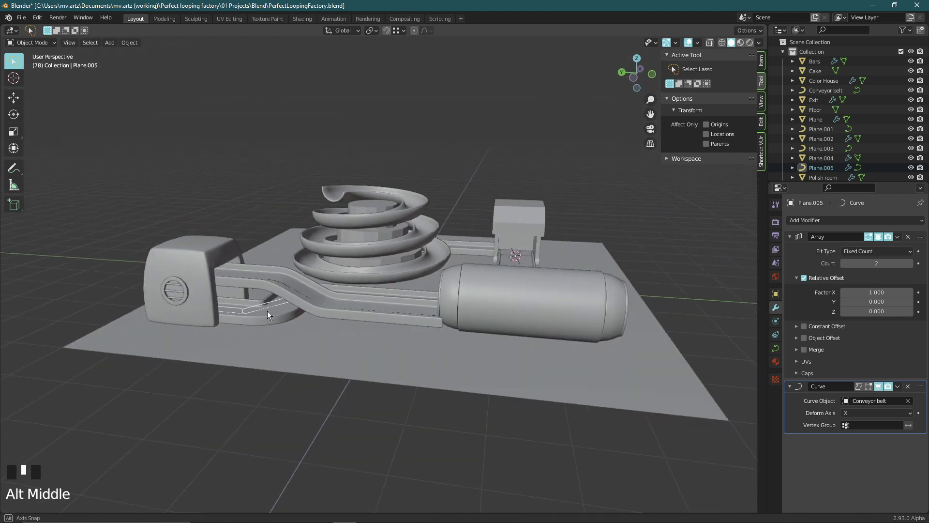
Subdivide the two long straight sides of the strip outline with 20 cuts
{"action": "scroll", "coordinate": [235, 308], "scroll_direction": "up", "scroll_amount": 2}
{"action": "key", "text": "Tab"}
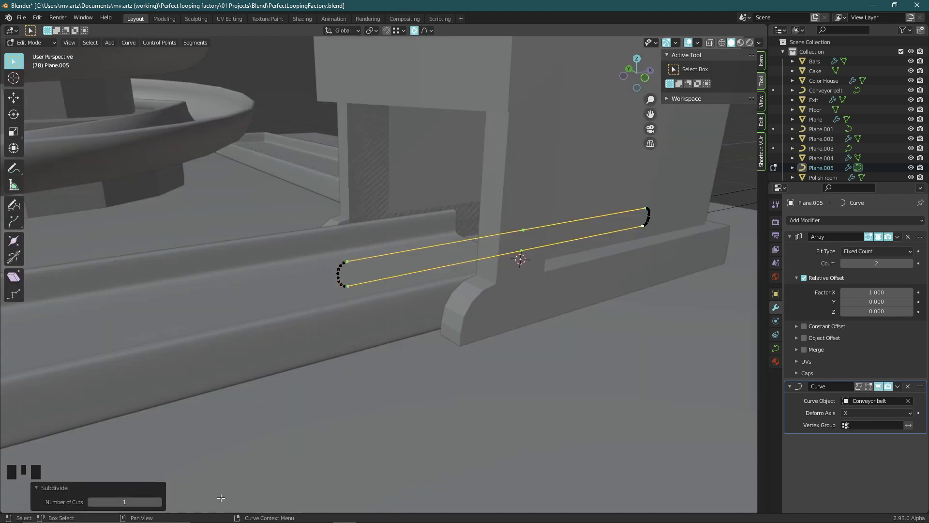
{"action": "left_click_drag", "start_coordinate": [125, 501], "coordinate": [146, 501]}
{"action": "left_click", "coordinate": [137, 500]}
{"action": "type", "text": "15"}
{"action": "key", "text": "Return"}
{"action": "left_click", "coordinate": [138, 499]}
{"action": "type", "text": "16"}
{"action": "key", "text": "Return"}
{"action": "left_click", "coordinate": [137, 499]}
{"action": "type", "text": "20"}
{"action": "key", "text": "Return"}
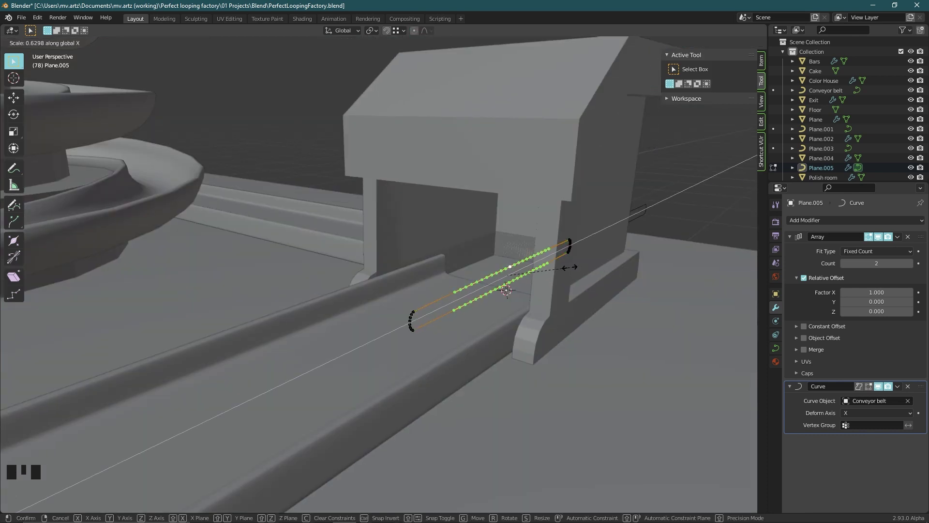
Scale the subdivided points along X and reposition the rounded ends along X to suit their spacing
{"action": "left_click", "coordinate": [569, 267]}
{"action": "key", "text": "c"}
{"action": "left_click", "coordinate": [571, 247]}
{"action": "key", "text": "g"}
{"action": "key", "text": "x"}
{"action": "left_click", "coordinate": [630, 246]}
{"action": "key", "text": "KP_1"}
{"action": "key", "text": "c"}
{"action": "left_click", "coordinate": [316, 250]}
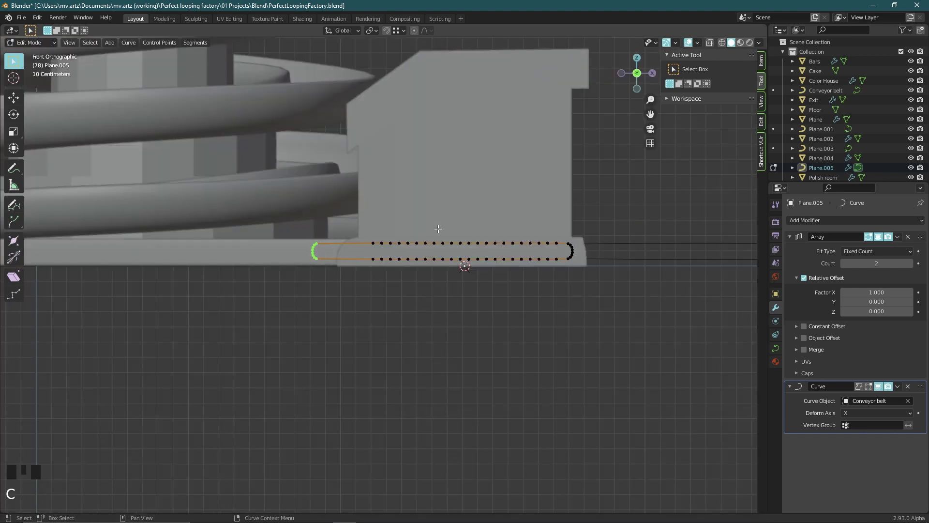
{"action": "key", "text": "Tab"}
Set the Array modifier's count to 9 so the outlines run along the conveyor up to the building
{"action": "scroll", "coordinate": [192, 308], "scroll_direction": "down", "scroll_amount": 3}
{"action": "middle_click_drag", "start_coordinate": [489, 257], "coordinate": [239, 285]}
{"action": "left_click", "coordinate": [874, 263]}
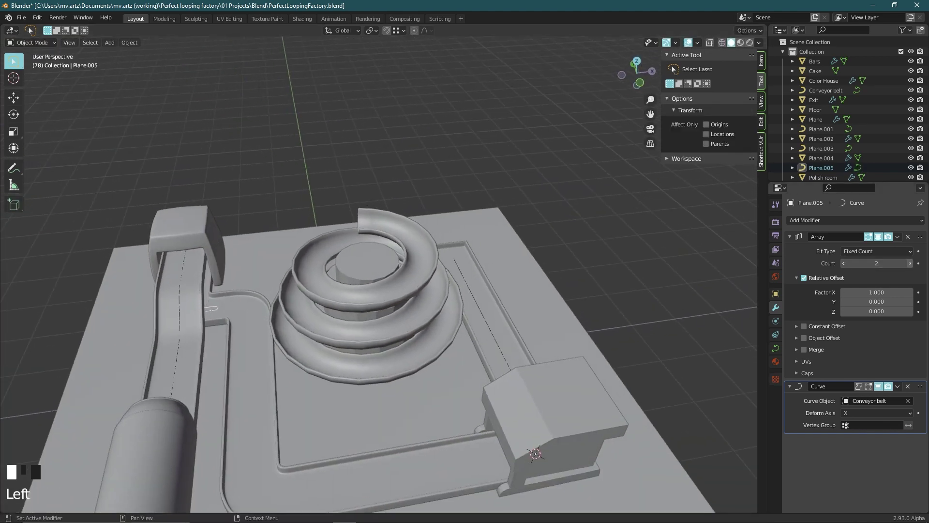
{"action": "left_click", "coordinate": [910, 263]}
{"action": "left_click", "coordinate": [910, 263]}
{"action": "left_click", "coordinate": [909, 262]}
{"action": "left_click", "coordinate": [909, 263]}
{"action": "left_click", "coordinate": [909, 263]}
{"action": "left_click", "coordinate": [909, 262]}
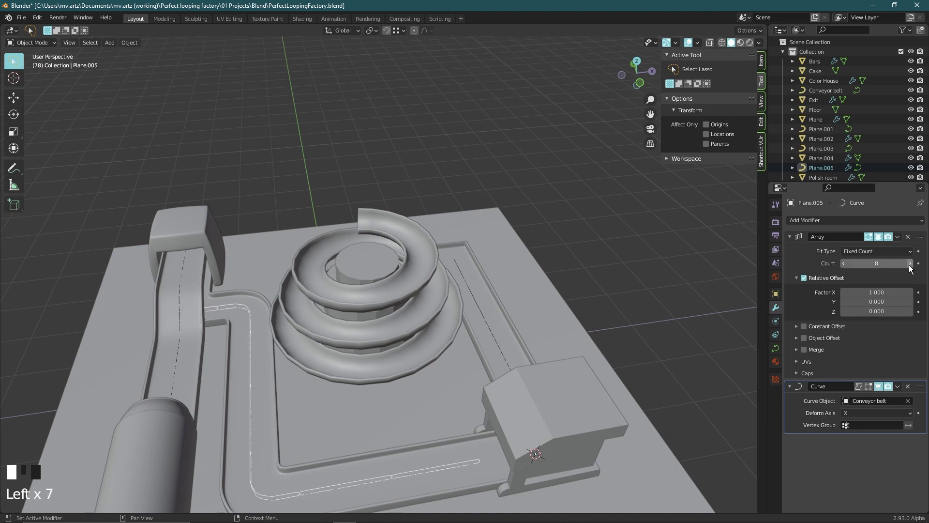
{"action": "middle_click_drag", "start_coordinate": [460, 386], "coordinate": [517, 361], "text": "alt"}
{"action": "left_click", "coordinate": [910, 263]}
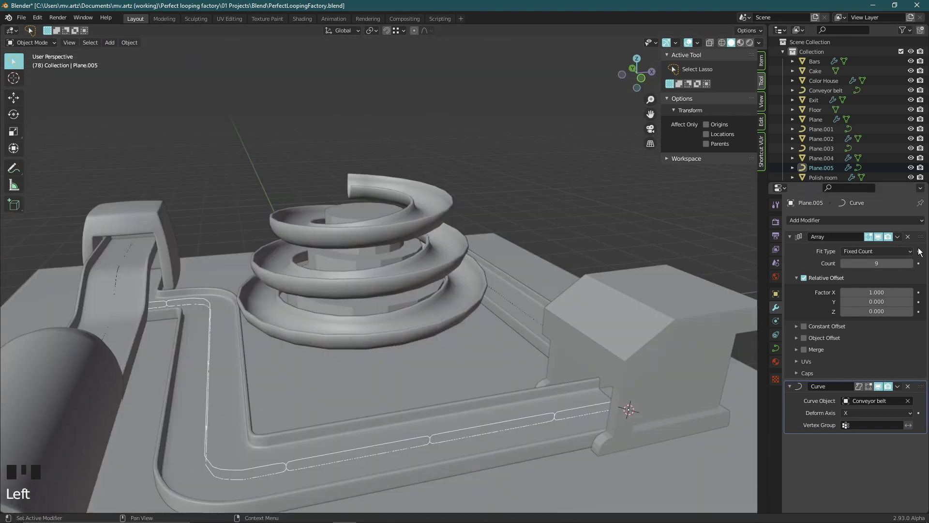
Try to apply the Array modifier on the curve outline
{"action": "left_click", "coordinate": [897, 236]}
{"action": "left_click", "coordinate": [866, 249]}
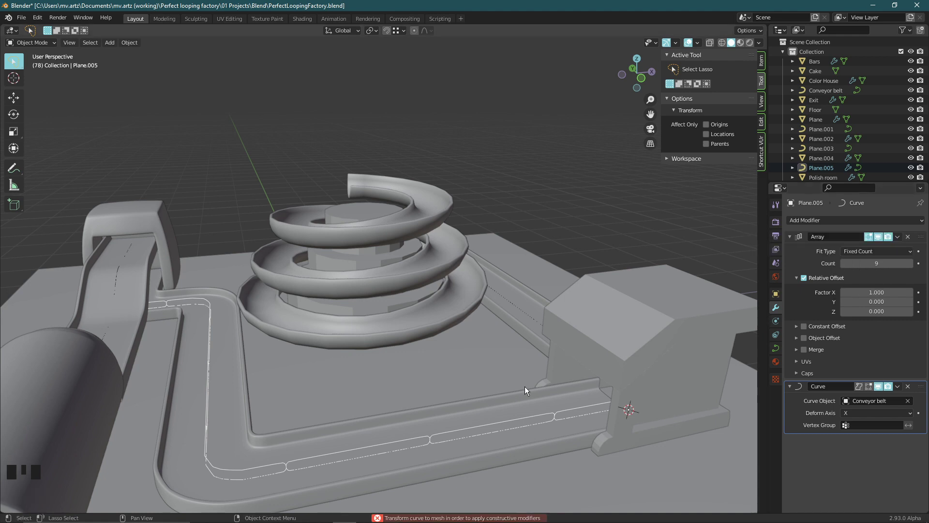
{"action": "key", "text": "ctrl+z"}
{"action": "key", "text": "ctrl+z"}
{"action": "key", "text": "ctrl+z"}
Convert the arrayed outlines to a mesh and separate them into individual objects by loose parts
{"action": "key", "text": "q"}
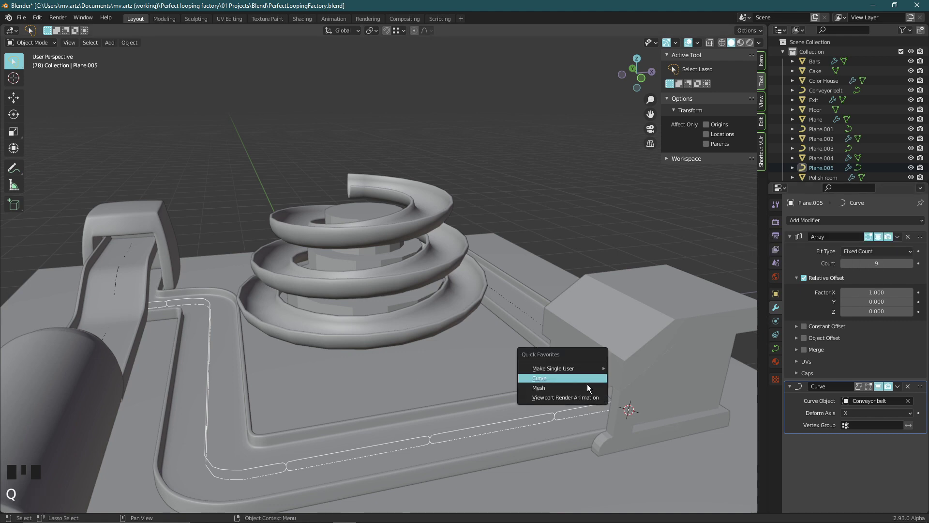
{"action": "left_click", "coordinate": [587, 386]}
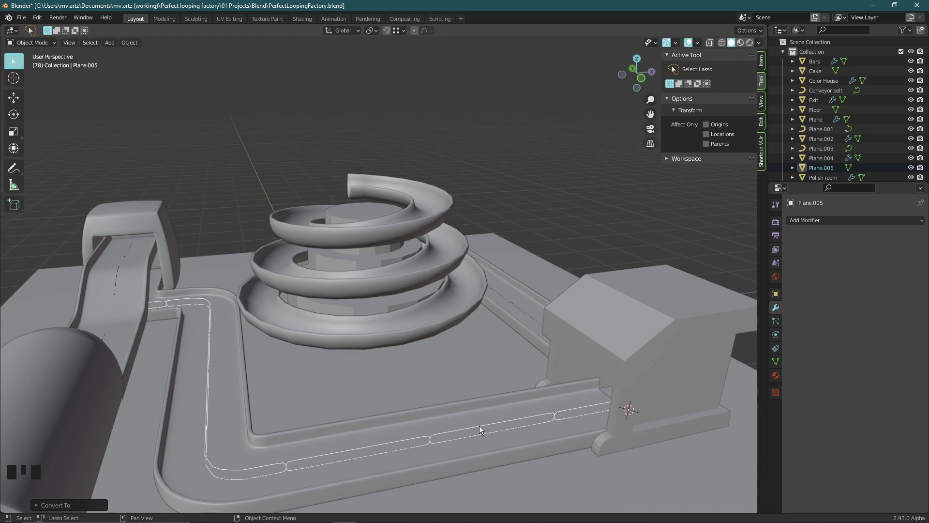
{"action": "key", "text": "Tab"}
{"action": "key", "text": "a"}
{"action": "middle_click_drag", "start_coordinate": [539, 425], "coordinate": [550, 302]}
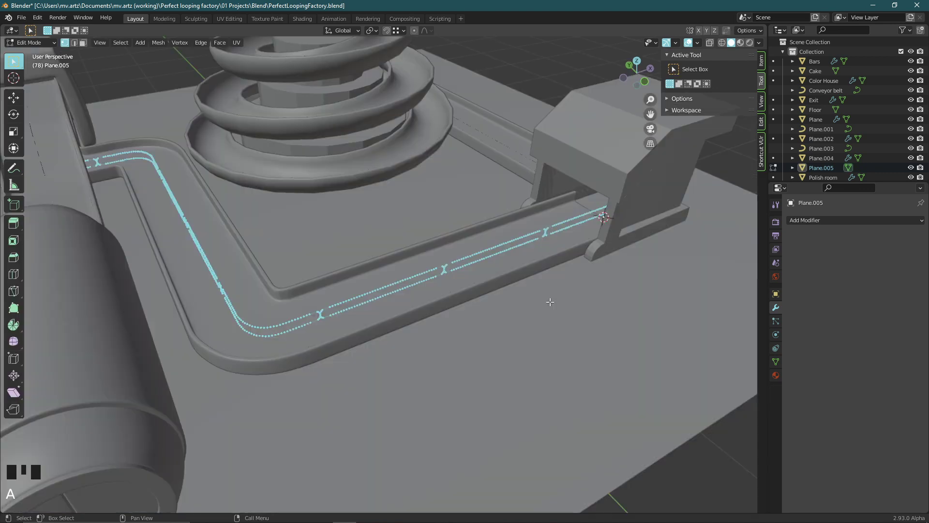
{"action": "key", "text": "p"}
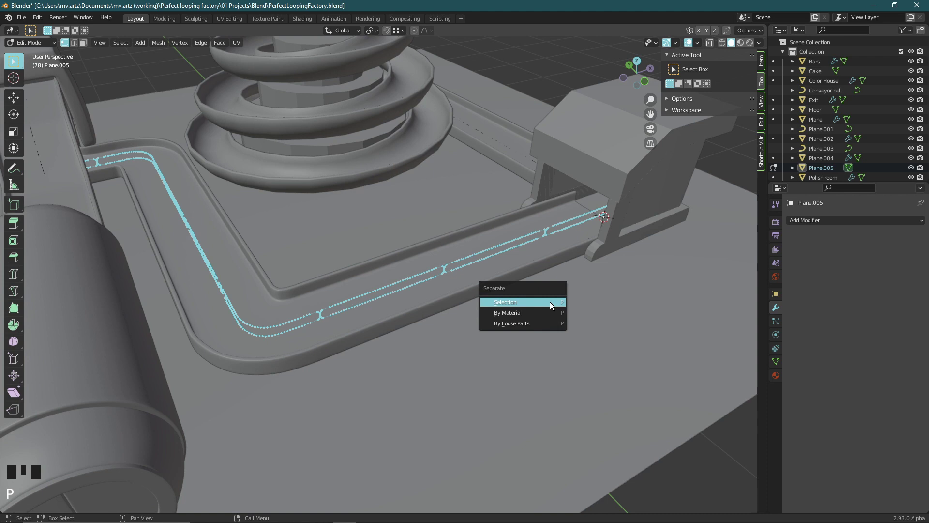
{"action": "key", "text": "Down"}
{"action": "key", "text": "Down"}
{"action": "key", "text": "Return"}
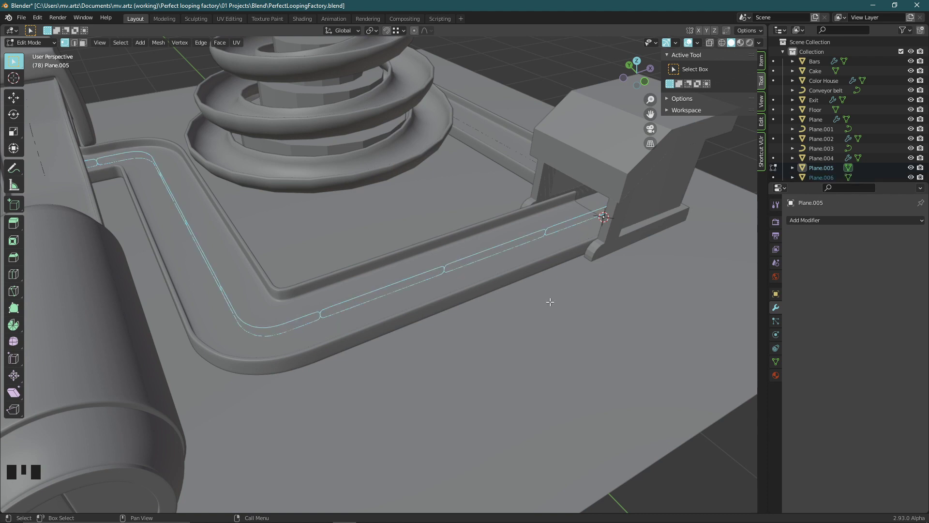
Convert all the separated belt outlines back to curves in Object Mode
{"action": "key", "text": "Tab"}
{"action": "key", "text": "alt+a"}
{"action": "left_click", "coordinate": [576, 218]}
{"action": "key", "text": "ctrl+z"}
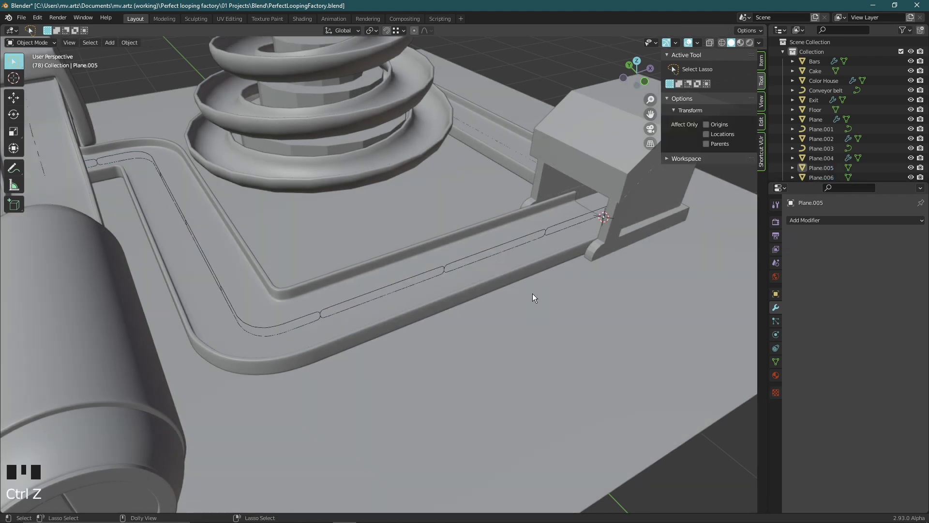
{"action": "key", "text": "ctrl+z"}
{"action": "middle_click_drag", "start_coordinate": [532, 293], "coordinate": [543, 286]}
{"action": "key", "text": "q"}
{"action": "left_click", "coordinate": [555, 221]}
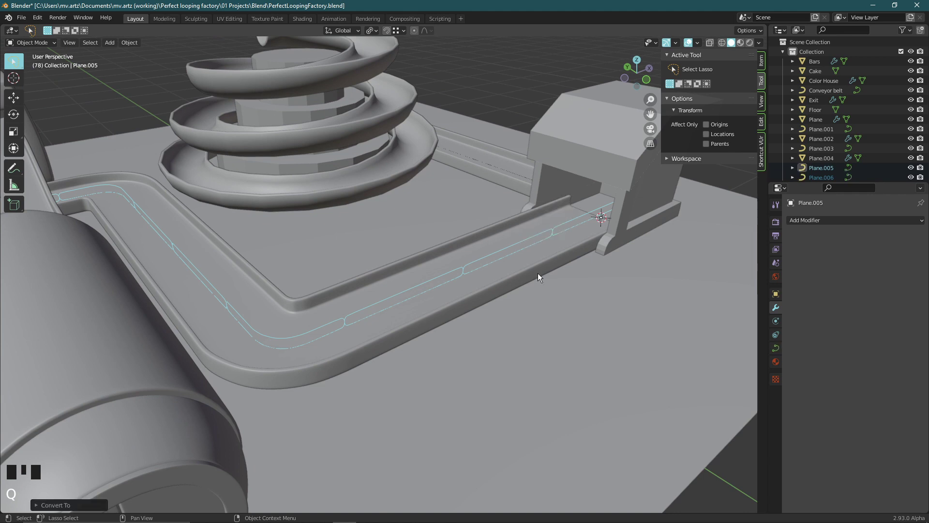
Set the origin of each belt outline to its own geometry and save the file
{"action": "right_click", "coordinate": [538, 273]}
{"action": "mouse_move", "coordinate": [538, 274]}
{"action": "left_click", "coordinate": [612, 305]}
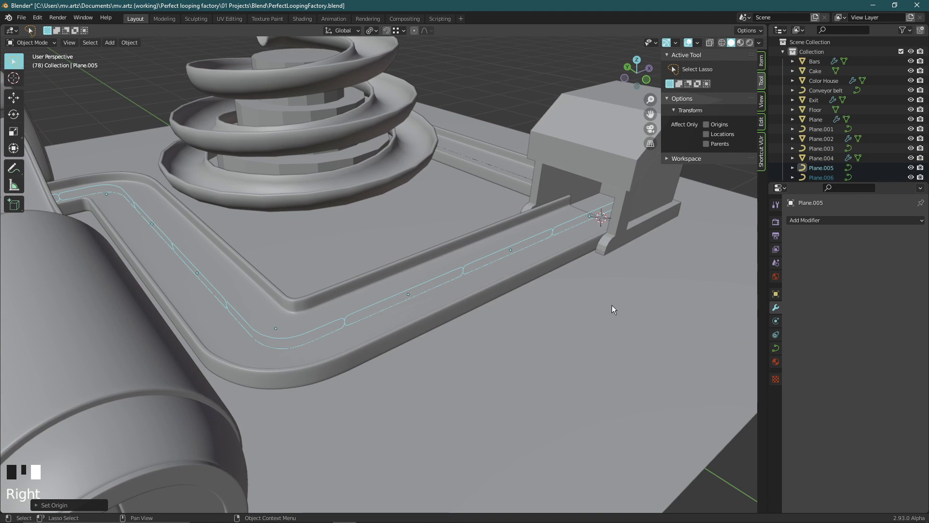
{"action": "scroll", "coordinate": [462, 321], "scroll_direction": "down", "scroll_amount": 3}
{"action": "mouse_move", "coordinate": [390, 326]}
{"action": "middle_mouse_down", "text": "alt"}
{"action": "mouse_move", "coordinate": [370, 327]}
{"action": "mouse_move", "coordinate": [390, 333]}
{"action": "middle_mouse_up", "text": "alt"}
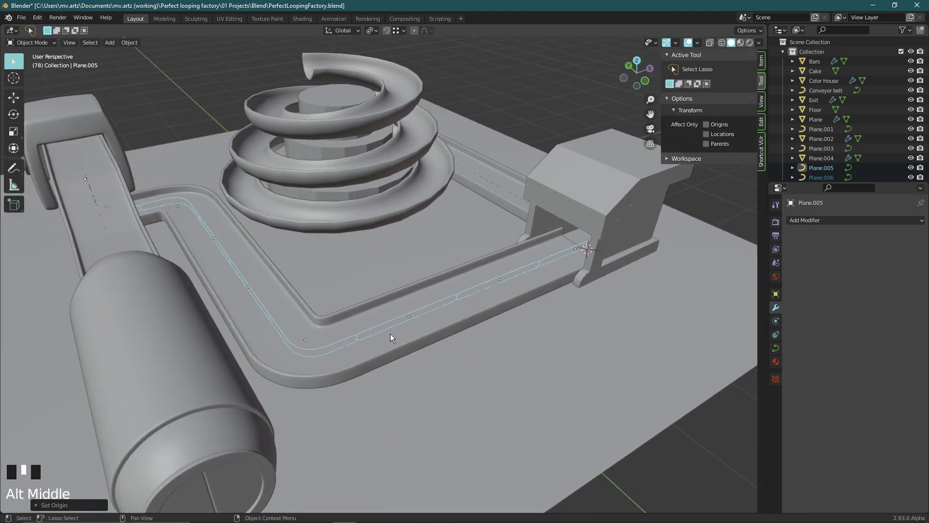
{"action": "key", "text": "ctrl+s"}
Snap the 3D cursor to the belt outline at the building's entrance and add a plane there
{"action": "key", "text": "alt+a"}
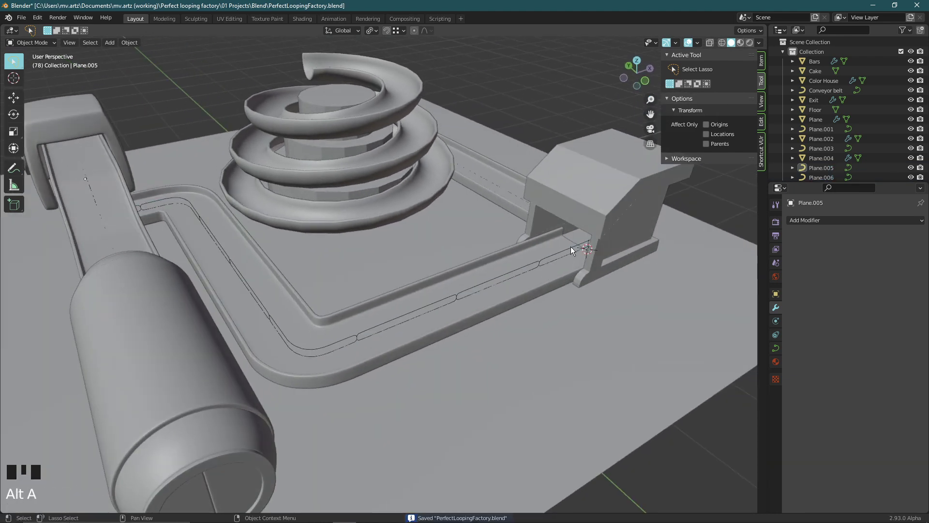
{"action": "scroll", "coordinate": [570, 246], "scroll_direction": "up", "scroll_amount": 2}
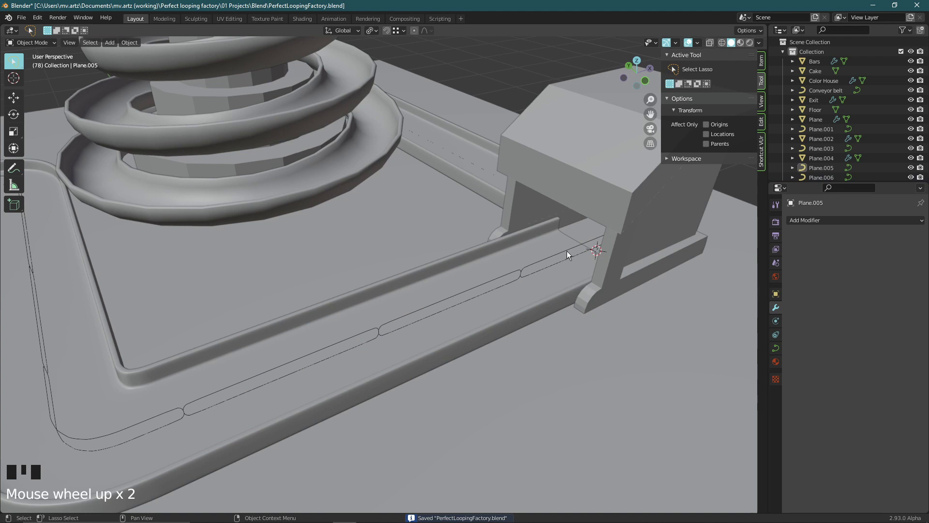
{"action": "left_click", "coordinate": [567, 251]}
{"action": "key", "text": "shift+s"}
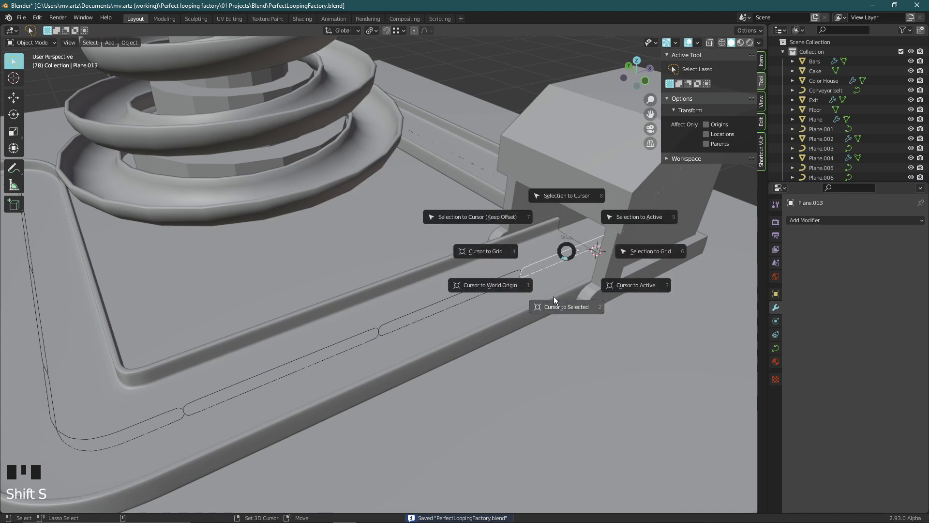
{"action": "left_click", "coordinate": [553, 296]}
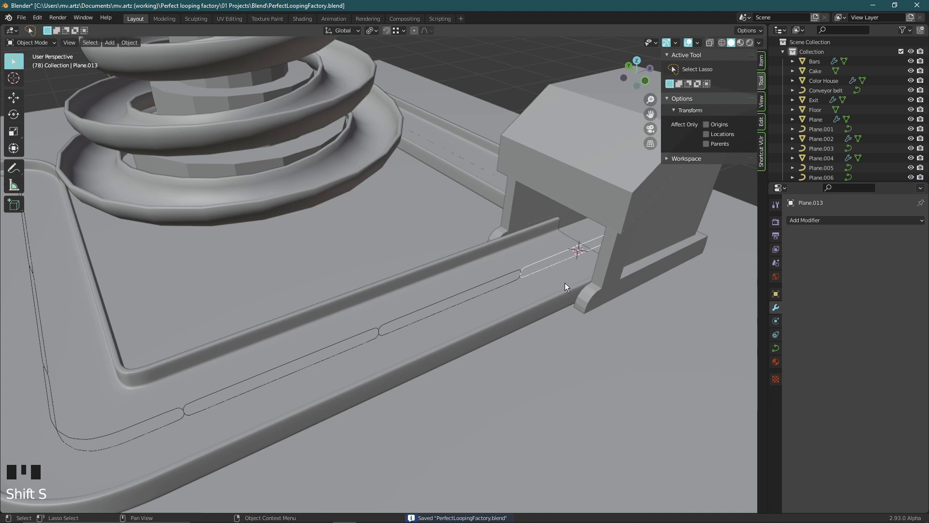
{"action": "key", "text": "shift+a"}
{"action": "mouse_move", "coordinate": [565, 283]}
{"action": "left_click", "coordinate": [610, 280]}
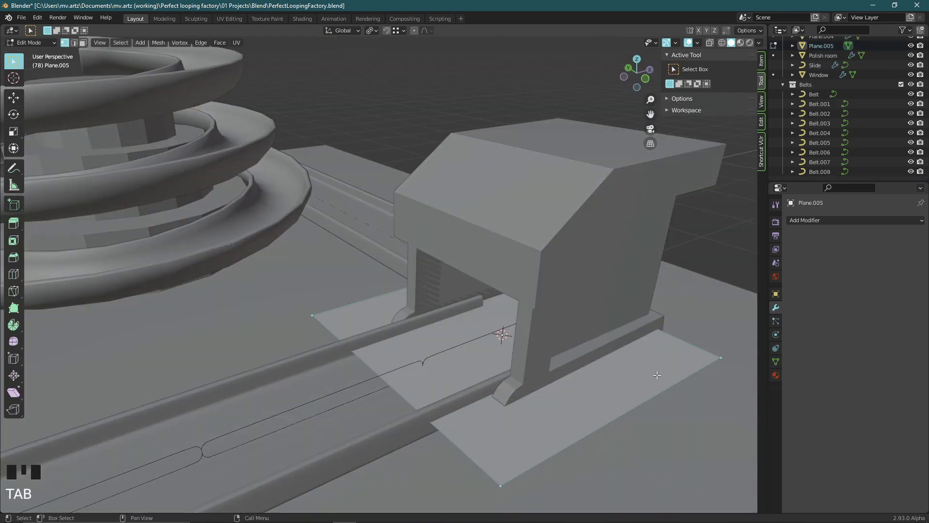
Scale the plane's mesh along Y to about 0.38 so it fits between the conveyor's side walls
{"action": "key", "text": "s"}
{"action": "key", "text": "x"}
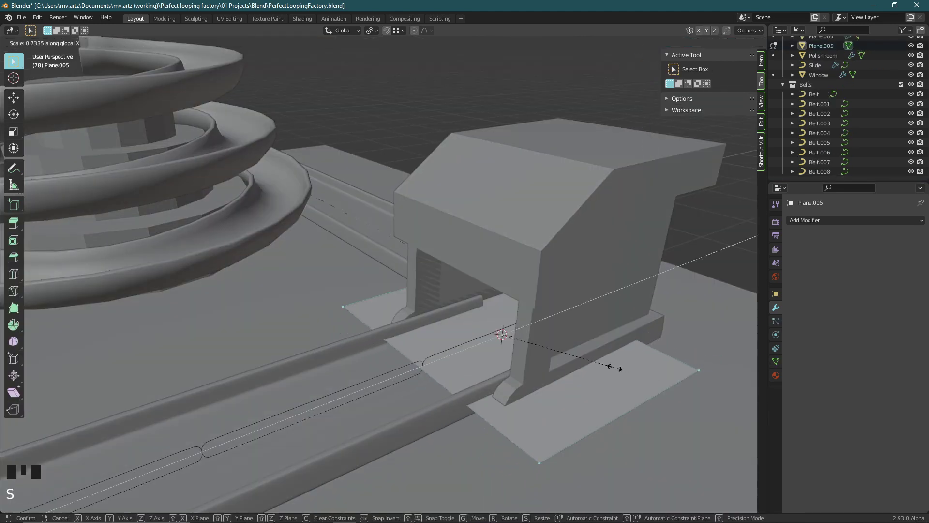
{"action": "key", "text": "y"}
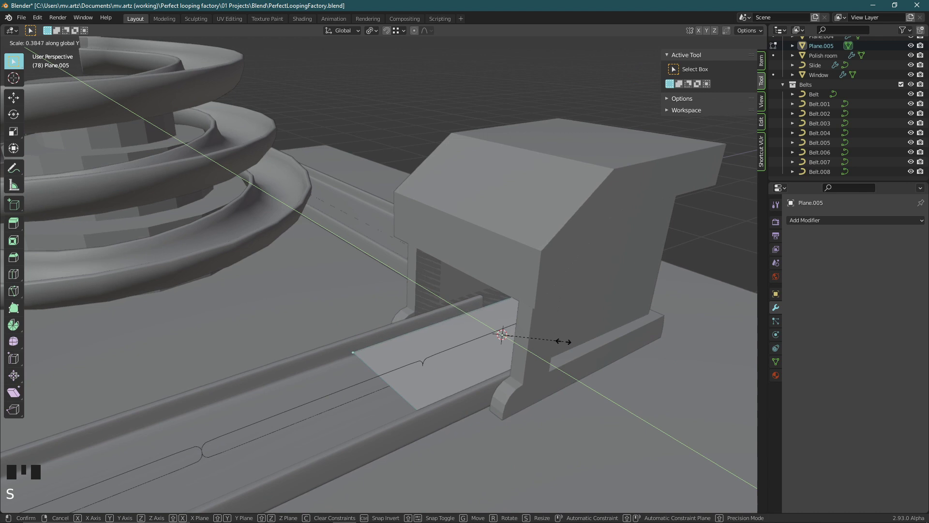
{"action": "left_click", "coordinate": [563, 341]}
{"action": "key", "text": "Tab"}
Add a Curve modifier to the plane with Belt as the curve object
{"action": "left_click", "coordinate": [853, 221]}
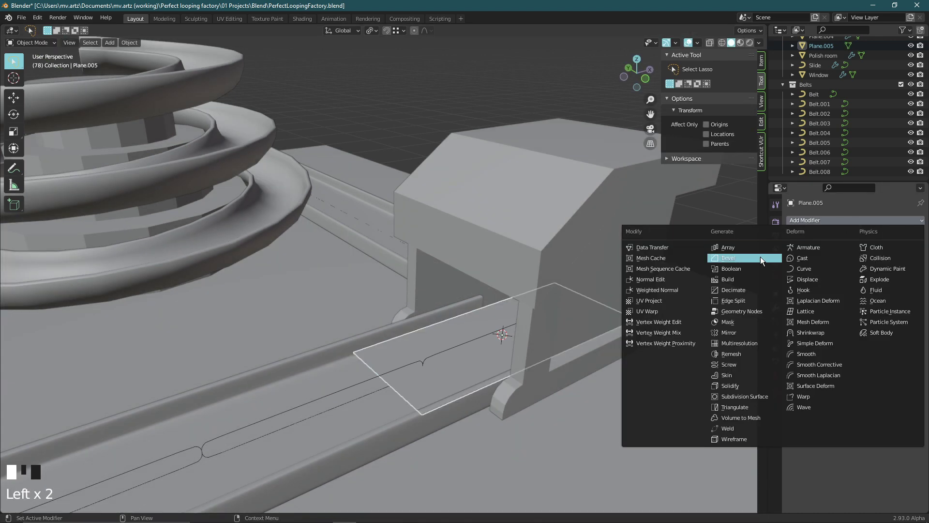
{"action": "left_click", "coordinate": [818, 270]}
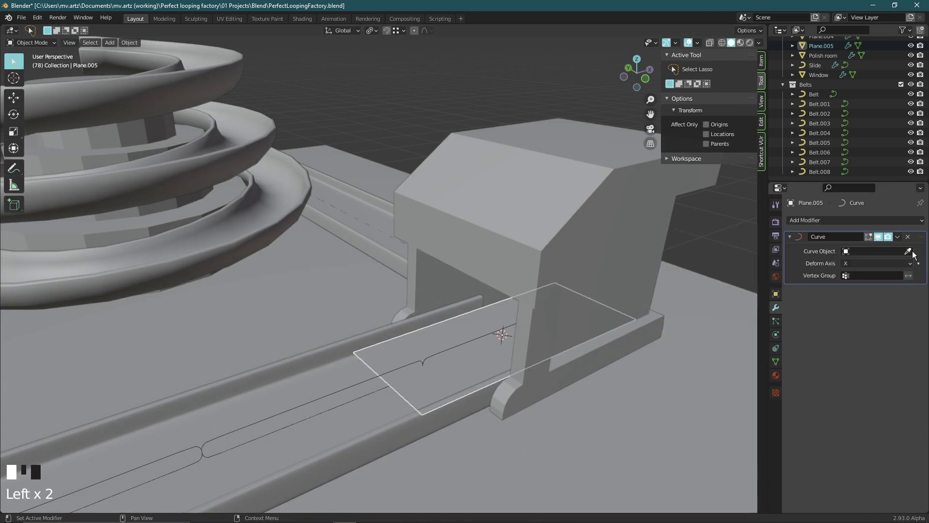
{"action": "left_click", "coordinate": [871, 251]}
{"action": "left_click", "coordinate": [867, 266]}
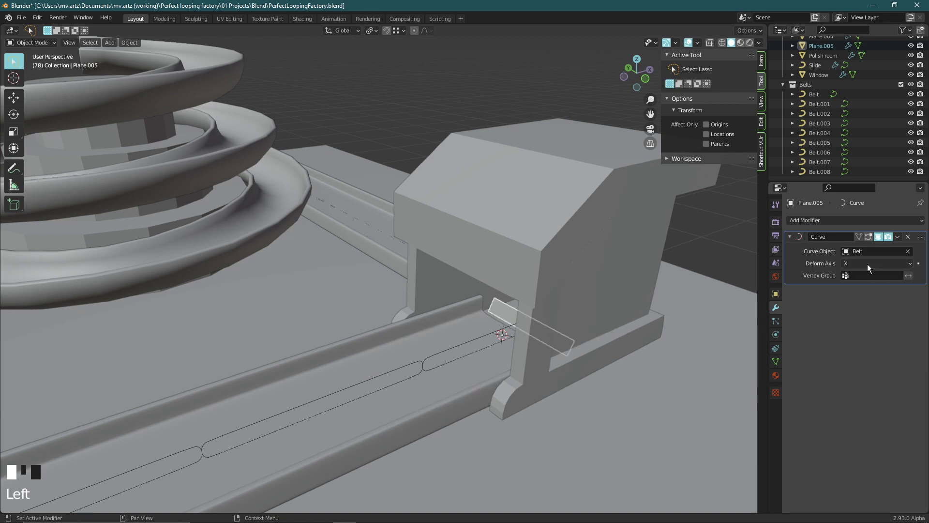
{"action": "middle_click", "coordinate": [534, 316], "text": "alt"}
Cut several evenly spaced loops across the plane's length and isolate the plane in local view
{"action": "key", "text": "Tab"}
{"action": "key", "text": "ctrl+r"}
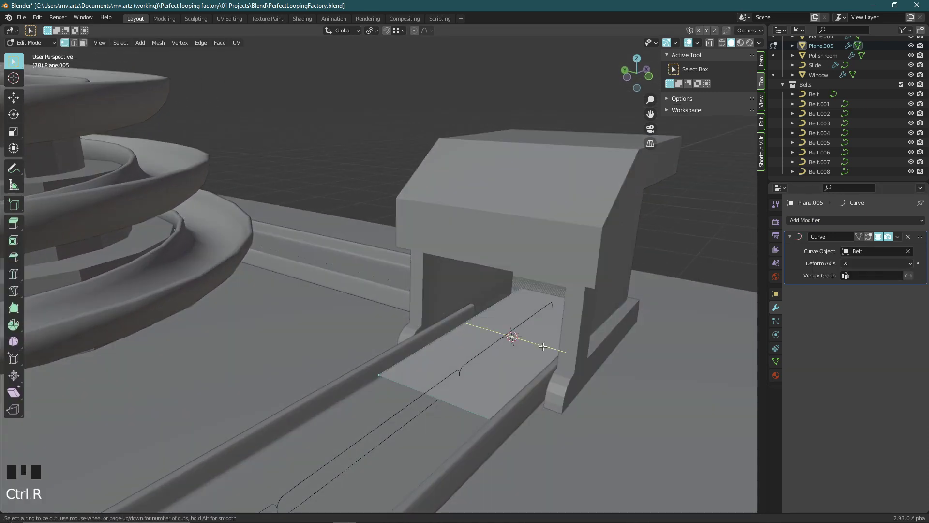
{"action": "scroll", "coordinate": [543, 347], "scroll_direction": "up", "scroll_amount": 9}
{"action": "left_click", "coordinate": [554, 346]}
{"action": "right_click", "coordinate": [554, 346]}
{"action": "key", "text": "Tab"}
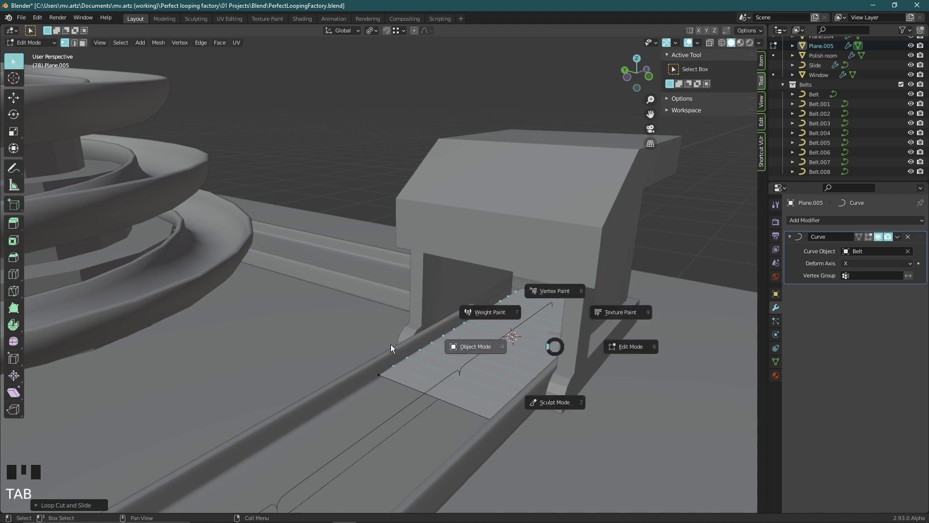
{"action": "key", "text": "KP_Divide"}
{"action": "middle_click", "coordinate": [532, 308], "text": "alt"}
{"action": "key", "text": "Tab"}
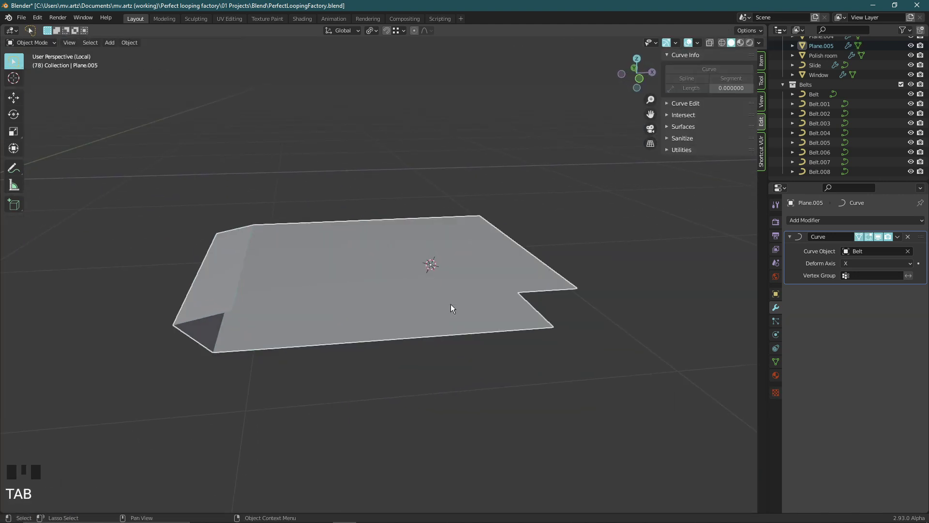
Add an Array modifier to the plane, place it above the Curve modifier and enable its Merge option
{"action": "scroll", "coordinate": [597, 282], "scroll_direction": "down", "scroll_amount": 3}
{"action": "left_click", "coordinate": [825, 221]}
{"action": "left_click", "coordinate": [744, 252]}
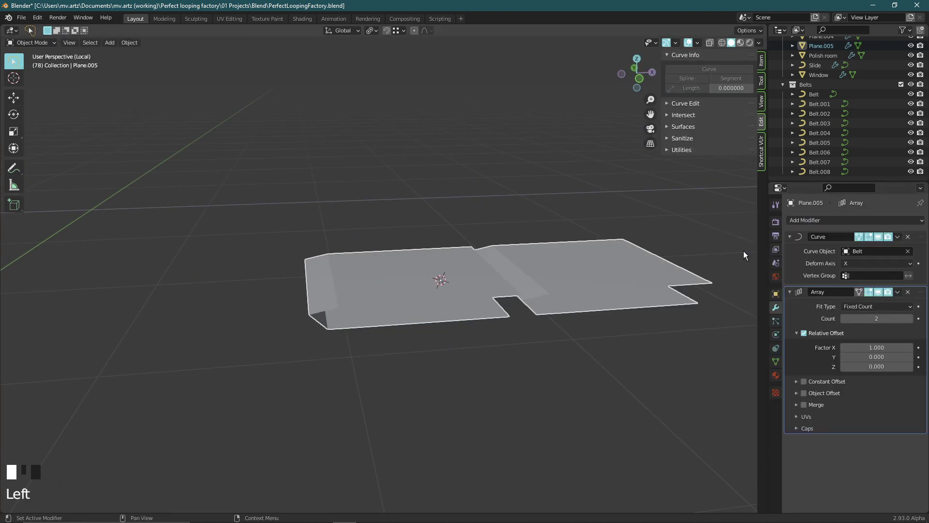
{"action": "left_click_drag", "start_coordinate": [921, 292], "coordinate": [920, 234]}
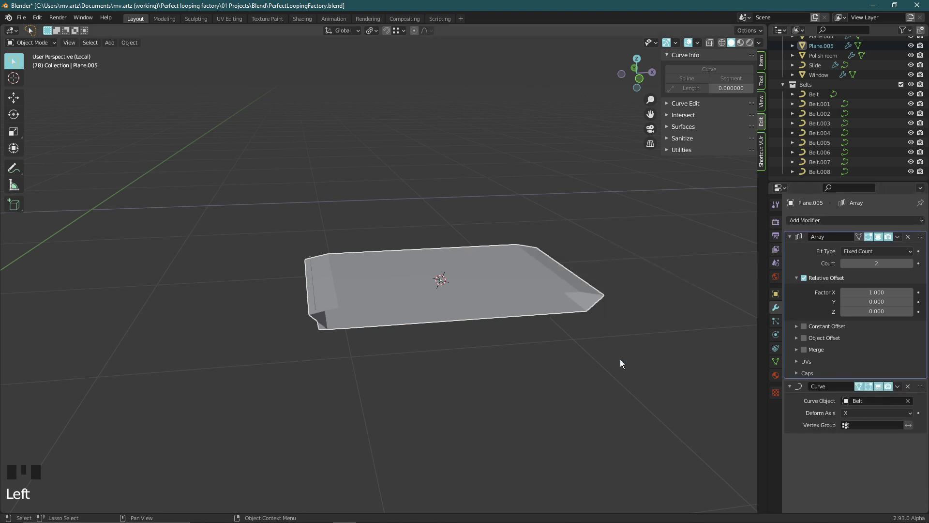
{"action": "left_click", "coordinate": [804, 350]}
{"action": "left_click", "coordinate": [795, 350]}
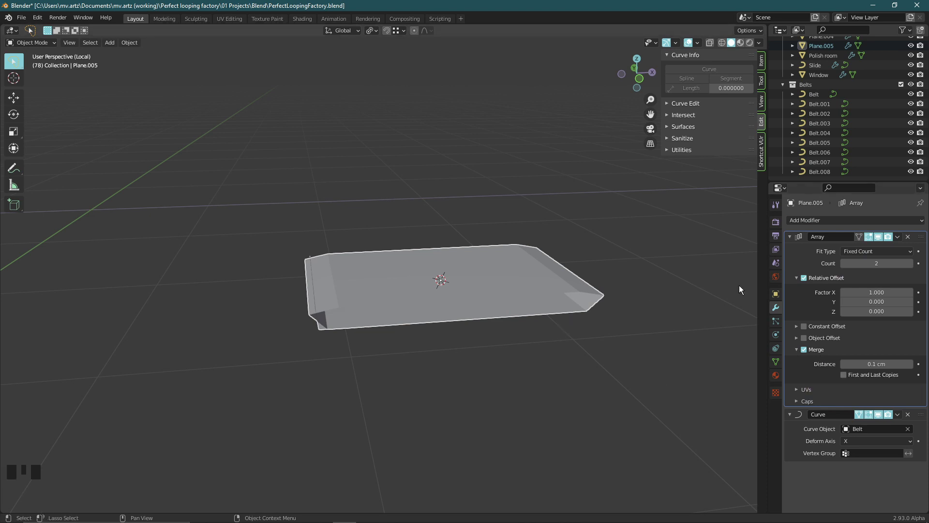
Scale the plane's mesh along X until the arrayed copies close around the belt outline, with the Array modifier's Merge enabled
{"action": "key", "text": "ctrl+Tab"}
{"action": "left_click", "coordinate": [540, 292]}
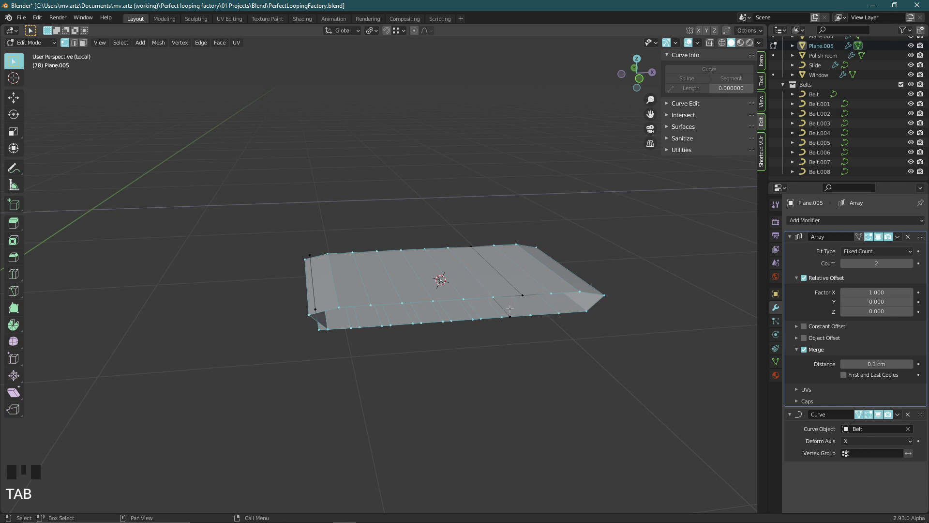
{"action": "key", "text": "a"}
{"action": "key", "text": "s"}
{"action": "key", "text": "x"}
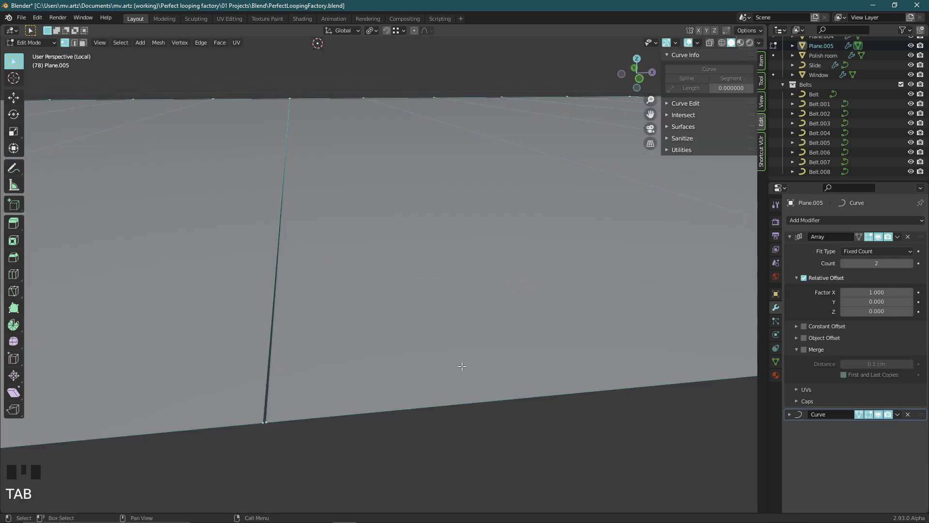
{"action": "key", "text": "s"}
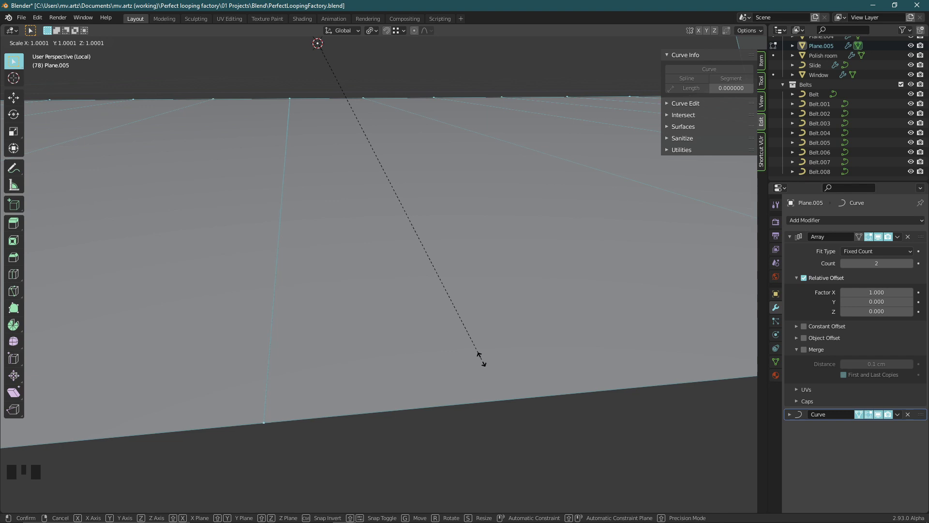
{"action": "left_click", "coordinate": [479, 358]}
{"action": "key", "text": "Tab"}
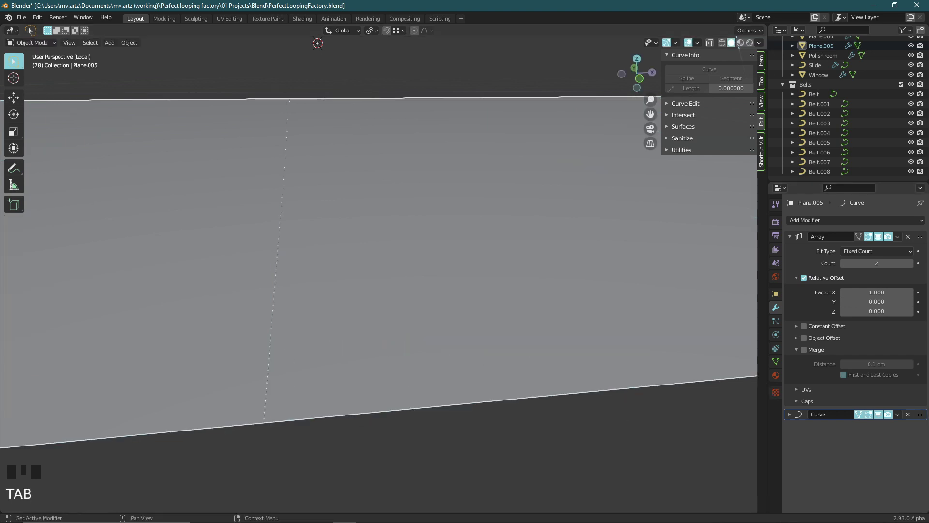
{"action": "left_click", "coordinate": [805, 350]}
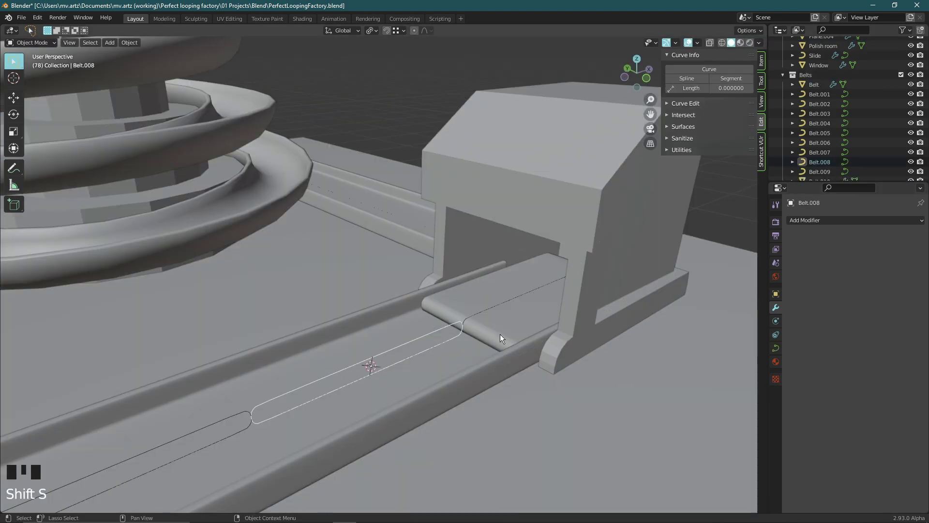
{"action": "left_click", "coordinate": [500, 334]}
{"action": "scroll", "coordinate": [823, 174], "scroll_direction": "down", "scroll_amount": 1}
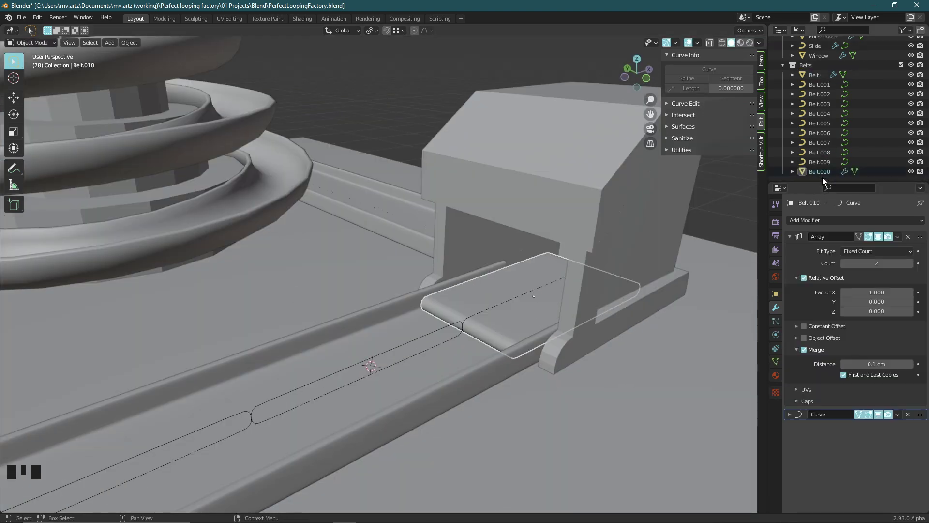
Rename the belt mesh and its duplicate to Belt.Mesh
{"action": "double_click", "coordinate": [818, 75]}
{"action": "type", "text": "Belt.Mesh"}
{"action": "key", "text": "Return"}
{"action": "double_click", "coordinate": [825, 161]}
{"action": "type", "text": "Belt.Mesh"}
{"action": "key", "text": "Return"}
Snap the duplicated belt mesh to the 3D cursor and set the neighbouring belt outline as its Curve modifier's object
{"action": "key", "text": "shift+s"}
{"action": "left_click", "coordinate": [447, 328]}
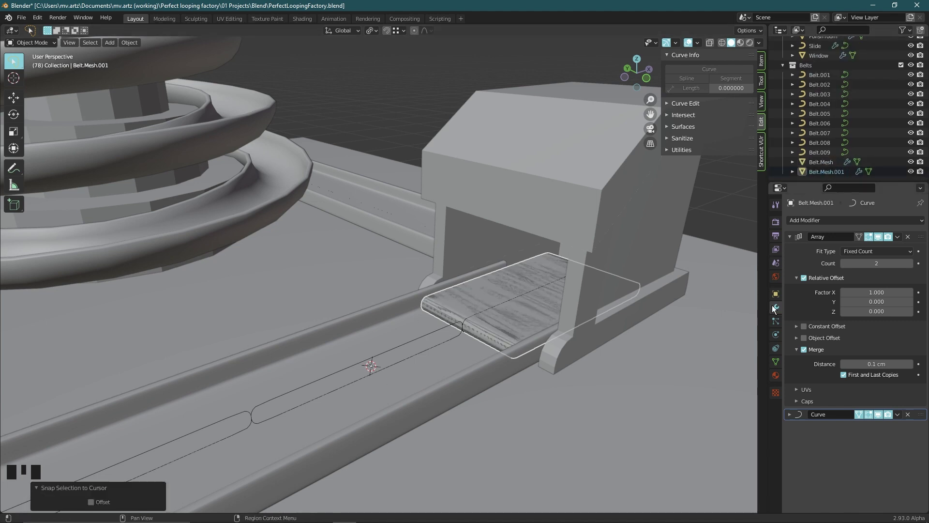
{"action": "left_click", "coordinate": [790, 414]}
{"action": "left_click", "coordinate": [907, 429]}
{"action": "left_click", "coordinate": [907, 429]}
{"action": "left_click", "coordinate": [370, 361]}
{"action": "scroll", "coordinate": [370, 361], "scroll_direction": "down", "scroll_amount": 4}
Duplicate the belt mesh onto the remaining outlines, snapping each copy to the 3D cursor and reassigning its curve object
{"action": "left_click", "coordinate": [497, 355]}
{"action": "key", "text": "shift+d"}
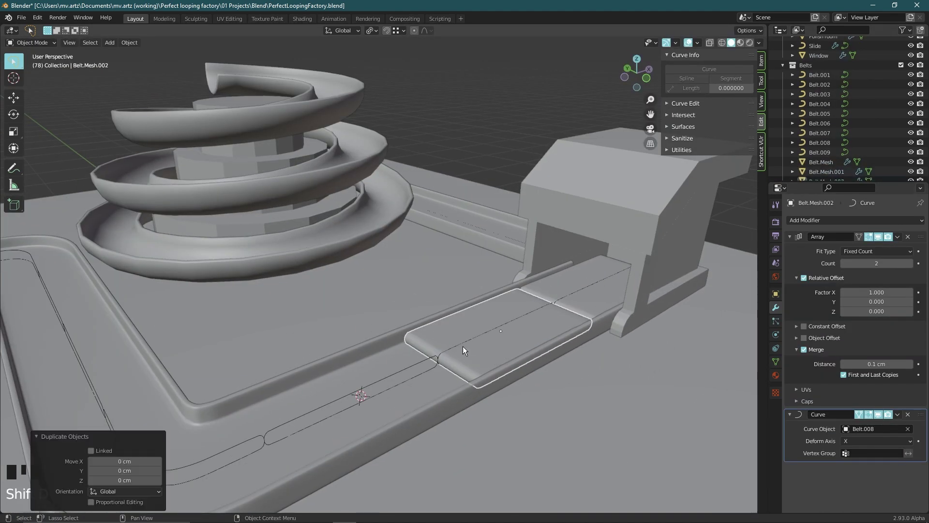
{"action": "key", "text": "shift+s"}
{"action": "left_click", "coordinate": [569, 342]}
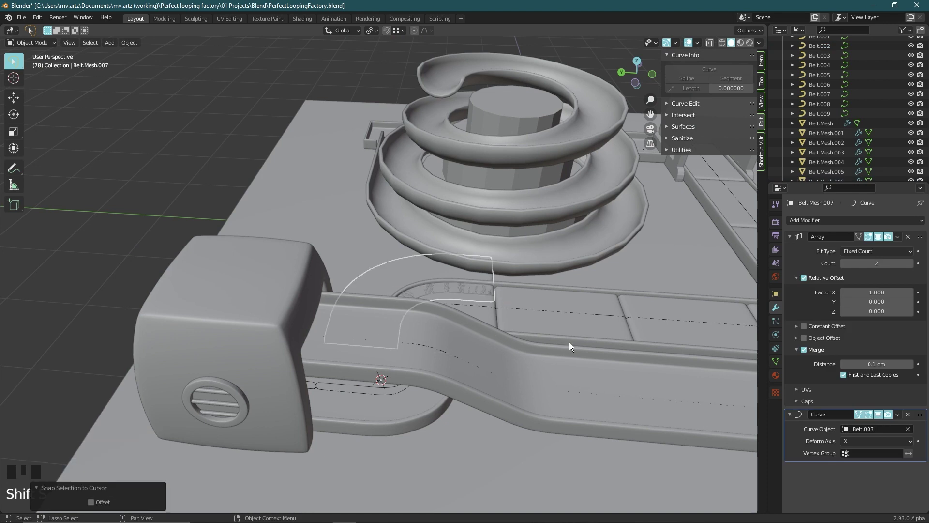
{"action": "key", "text": "Left"}
{"action": "key", "text": "Left"}
{"action": "key", "text": "Left"}
{"action": "key", "text": "Left"}
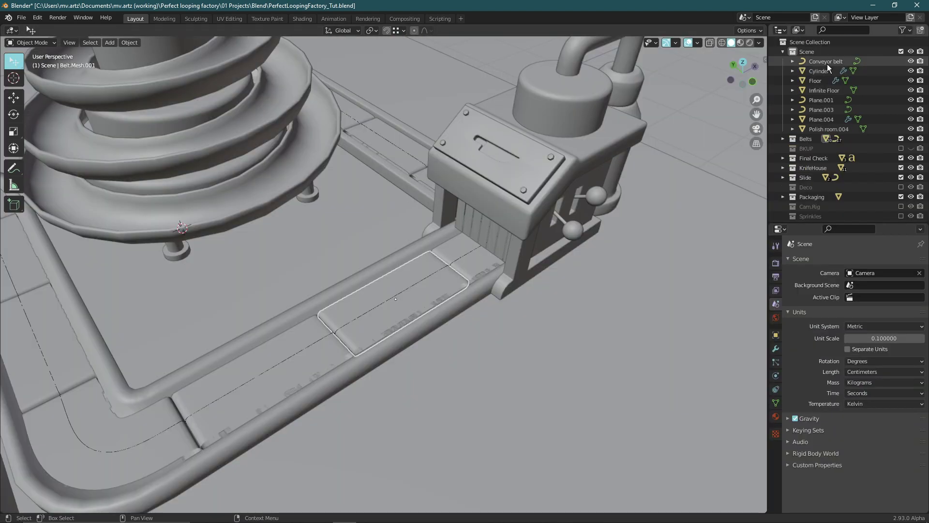
Duplicate the Conveyor belt curve and raise the copy about 11 cm along Z
{"action": "left_click", "coordinate": [825, 61]}
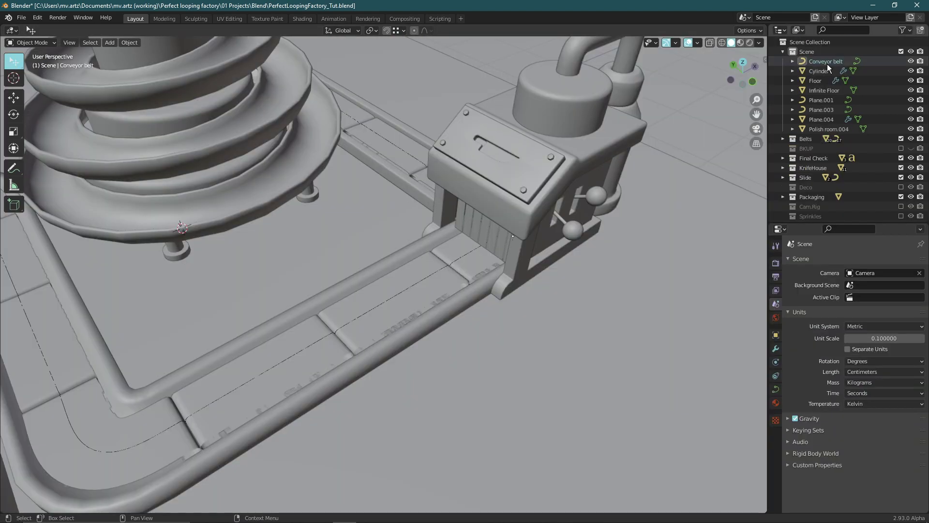
{"action": "key", "text": "g"}
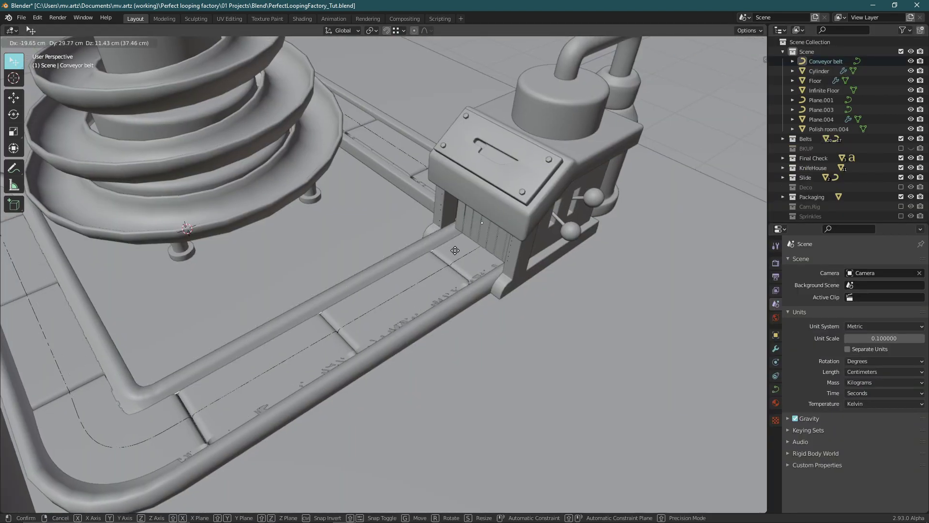
{"action": "key", "text": "shift+d"}
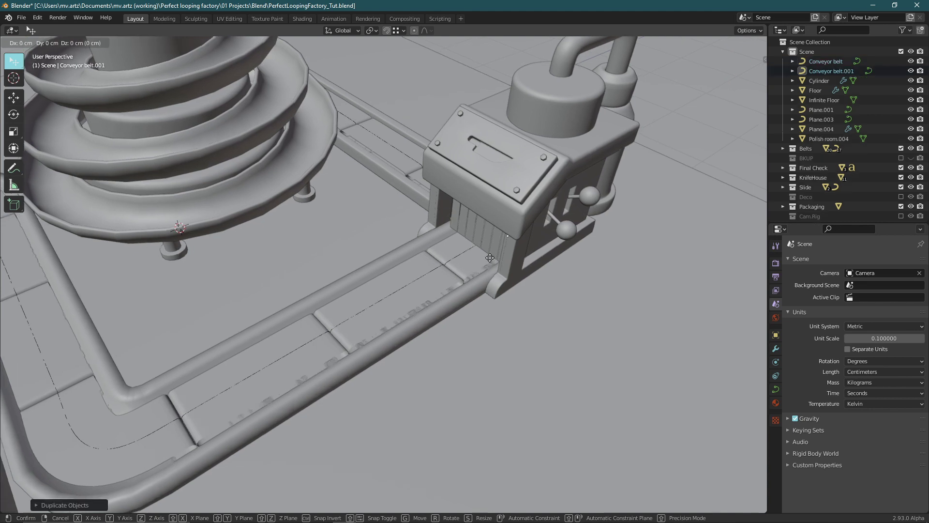
{"action": "key", "text": "z"}
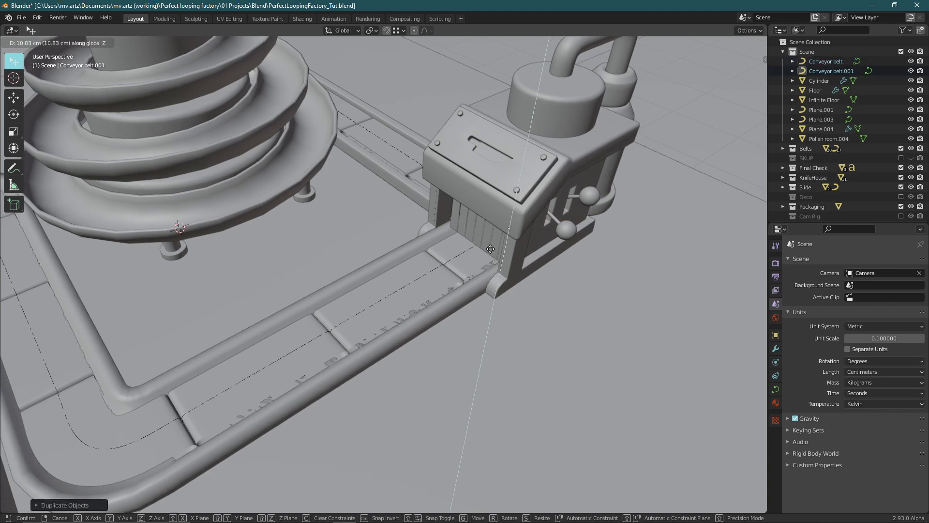
{"action": "left_click", "coordinate": [491, 245]}
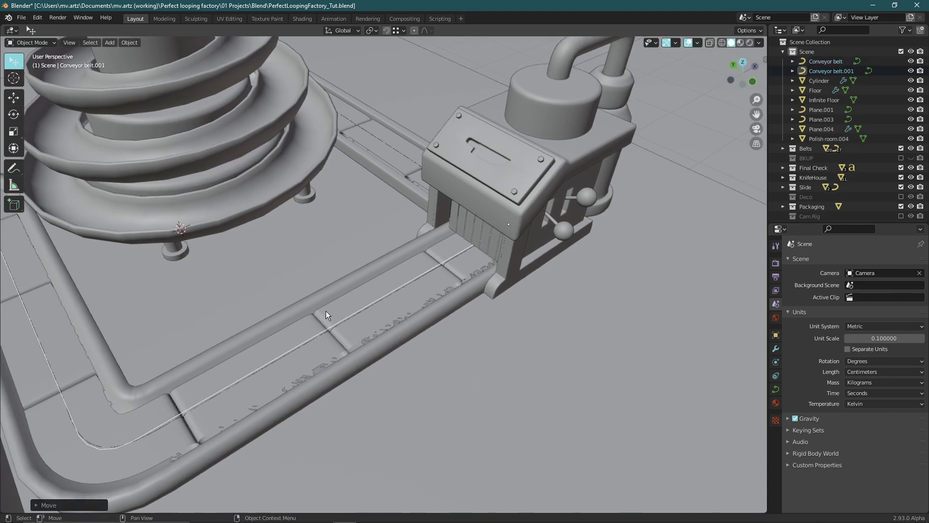
Convert the duplicated conveyor curve to a mesh
{"action": "scroll", "coordinate": [326, 311], "scroll_direction": "down", "scroll_amount": 4}
{"action": "middle_click_drag", "start_coordinate": [225, 280], "coordinate": [357, 282]}
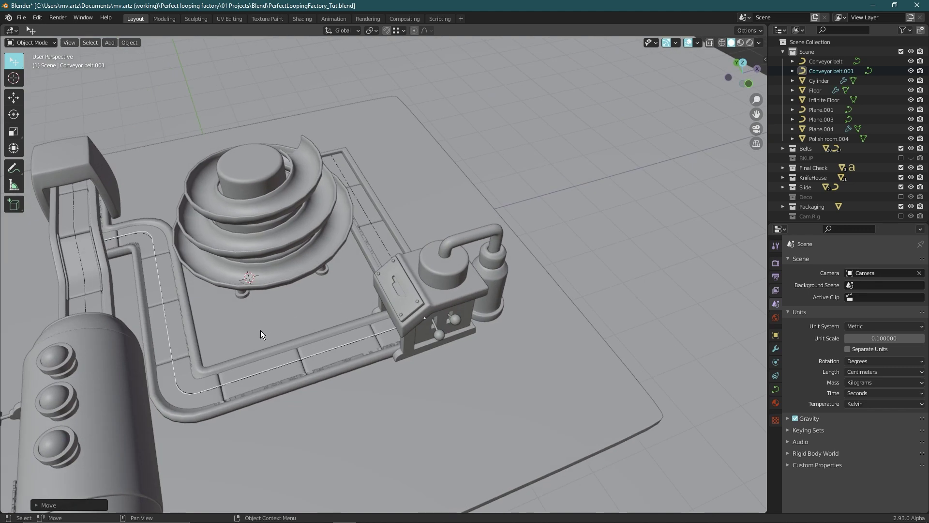
{"action": "key", "text": "ctrl+Tab"}
{"action": "left_click", "coordinate": [338, 334]}
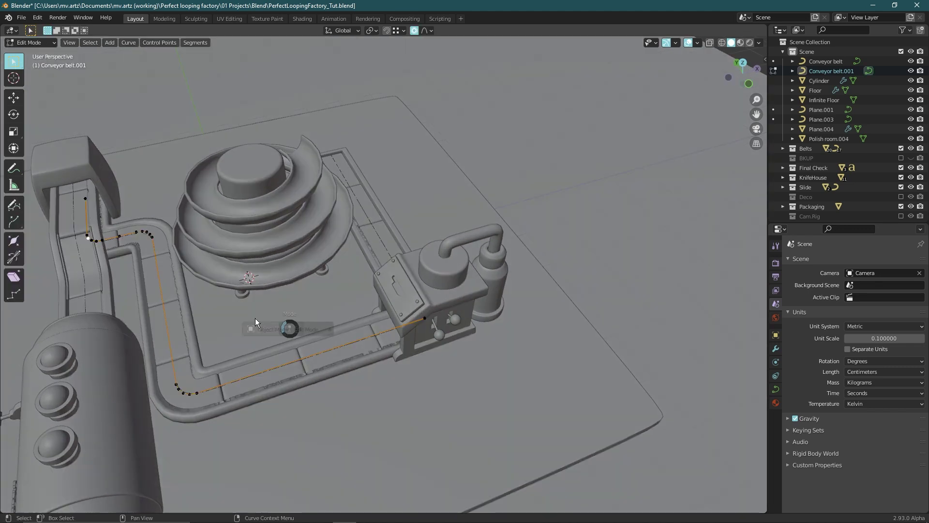
{"action": "key", "text": "Tab"}
{"action": "key", "text": "q"}
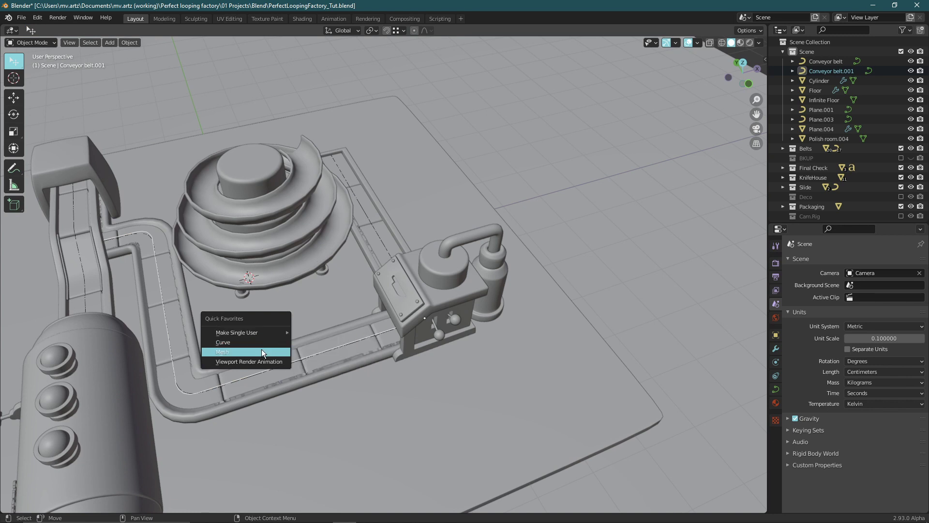
{"action": "left_click", "coordinate": [261, 350]}
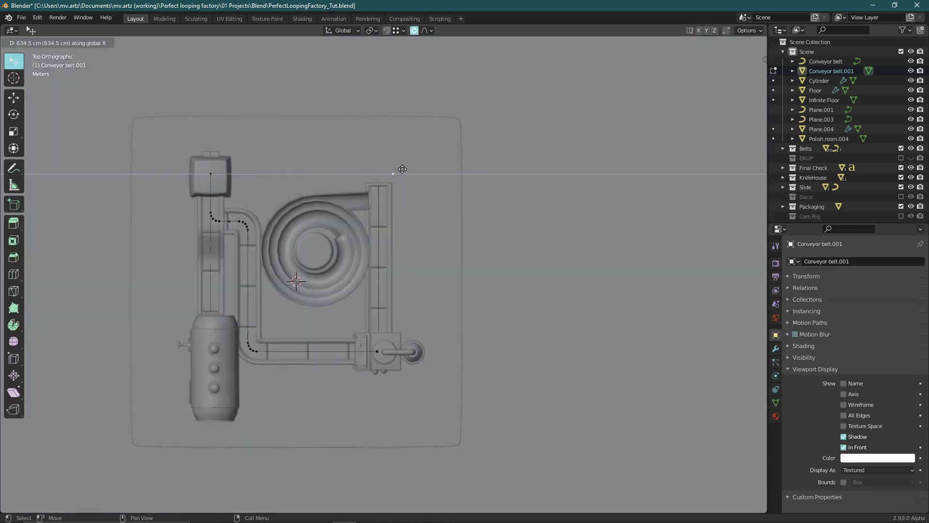
Extrude the path's end vertex along X beyond the far conveyor, extrude it along Y and join it to the other end
{"action": "left_click", "coordinate": [430, 165]}
{"action": "key", "text": "e"}
{"action": "key", "text": "y"}
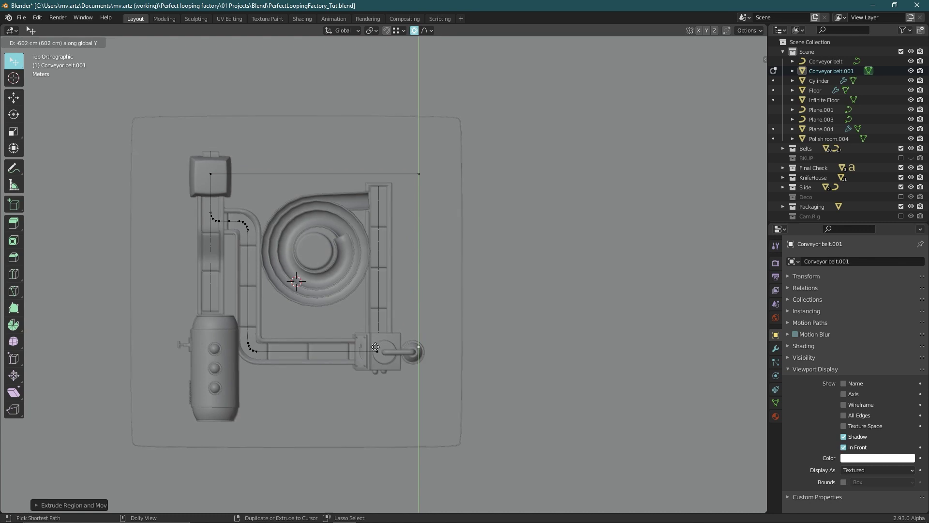
{"action": "left_click", "coordinate": [364, 351]}
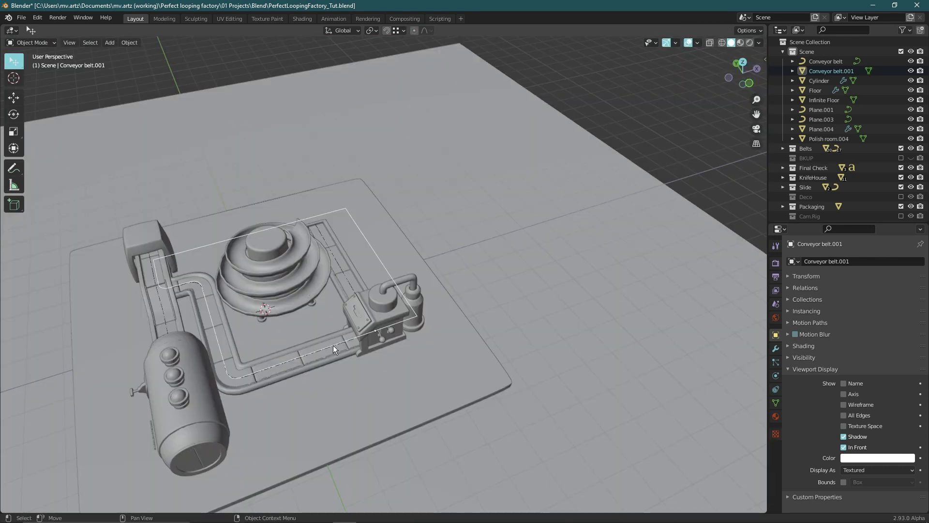
Convert the closed mesh path back to a curve
{"action": "key", "text": "alt+c"}
{"action": "left_click", "coordinate": [324, 336]}
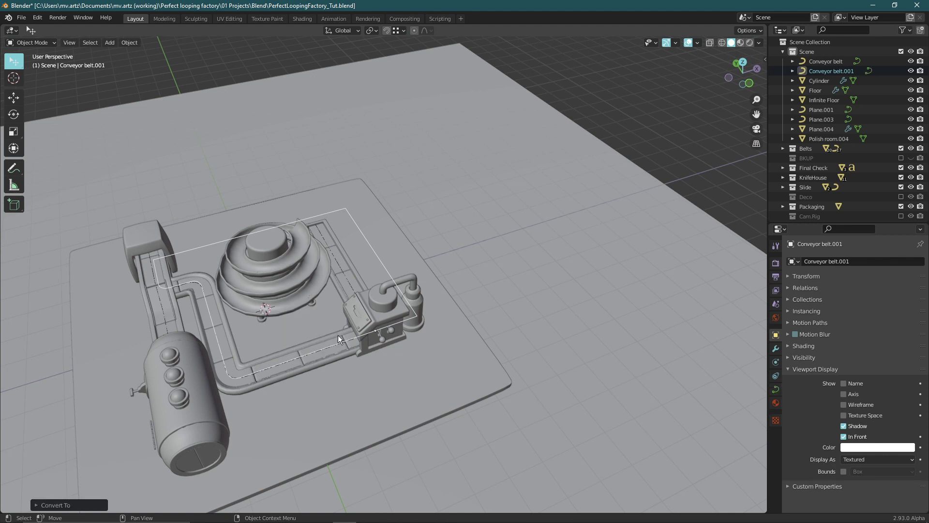
{"action": "key", "text": "KP_Decimal"}
Rename the closed path curve to Closes-Circuit_Object
{"action": "double_click", "coordinate": [831, 71]}
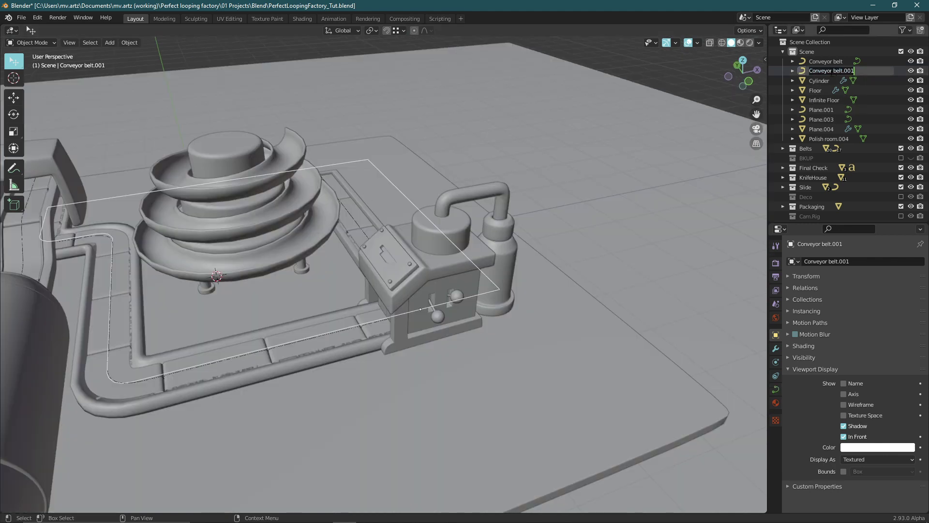
{"action": "type", "text": "Clos"}
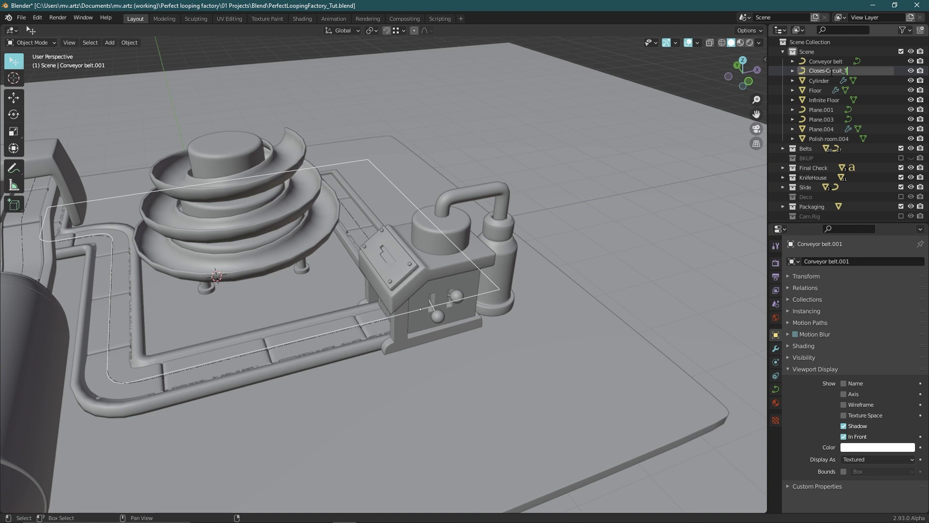
{"action": "type", "text": "es-Circuit_Object"}
{"action": "key", "text": "Return"}
Move the closed path curve into a new collection named Animation Curves
{"action": "key", "text": "m"}
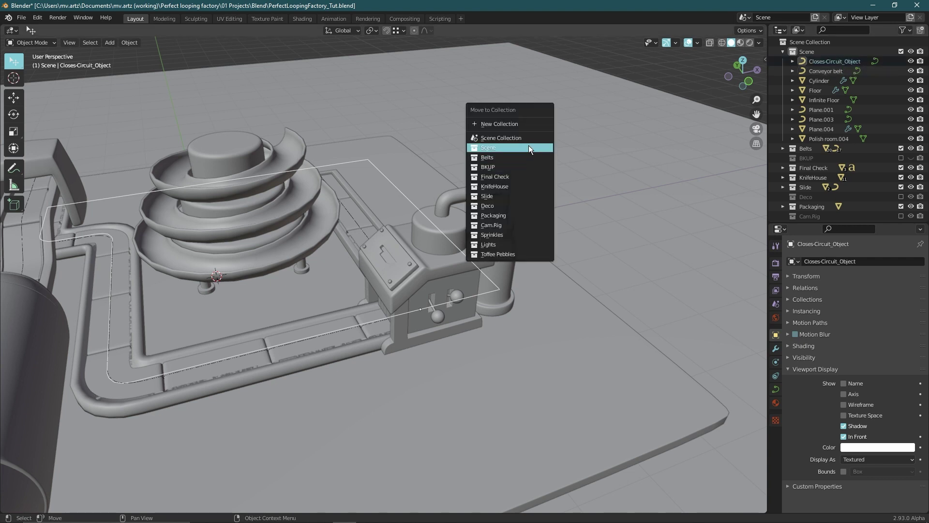
{"action": "left_click", "coordinate": [526, 124]}
{"action": "type", "text": "A"}
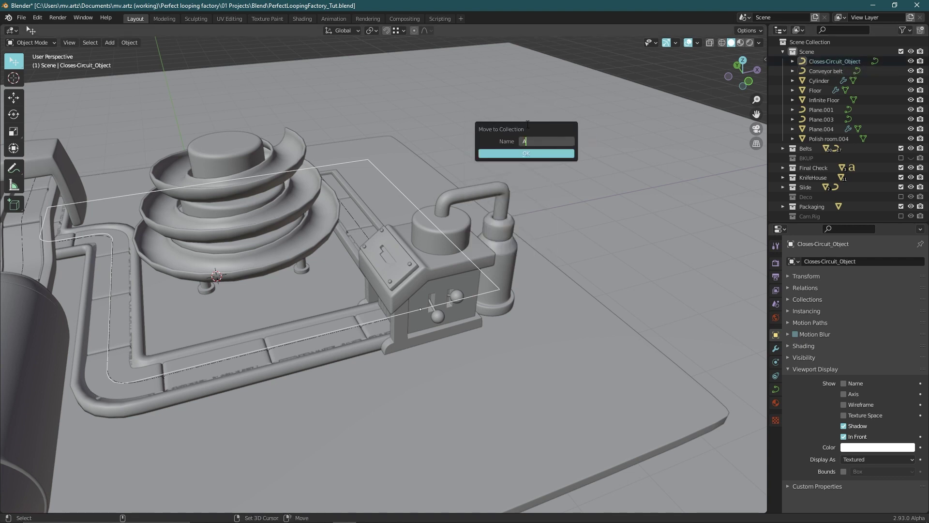
{"action": "type", "text": "nimation Curves"}
{"action": "key", "text": "Return"}
Snap the 3D cursor to the closed path curve's origin and add a plane there
{"action": "key", "text": "shift+s"}
{"action": "left_click", "coordinate": [424, 355]}
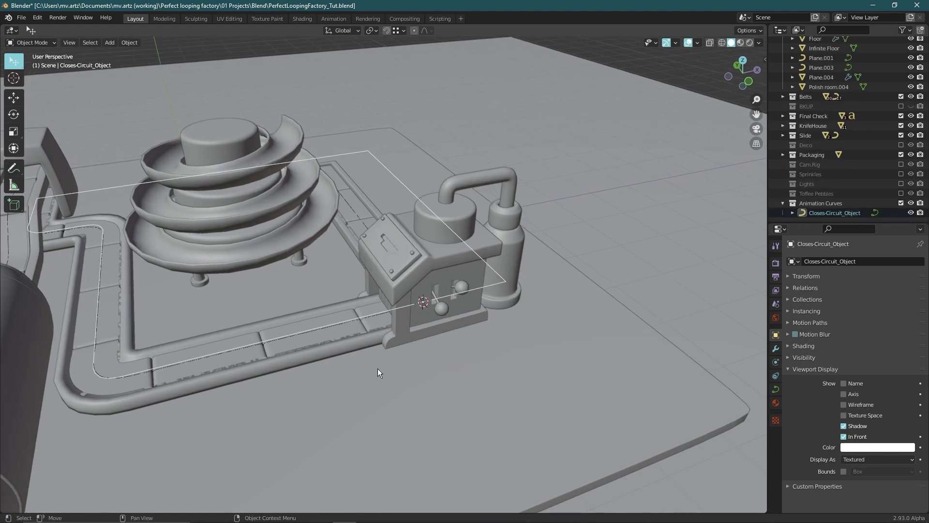
{"action": "key", "text": "shift+a"}
{"action": "mouse_move", "coordinate": [362, 320]}
{"action": "left_click", "coordinate": [429, 116]}
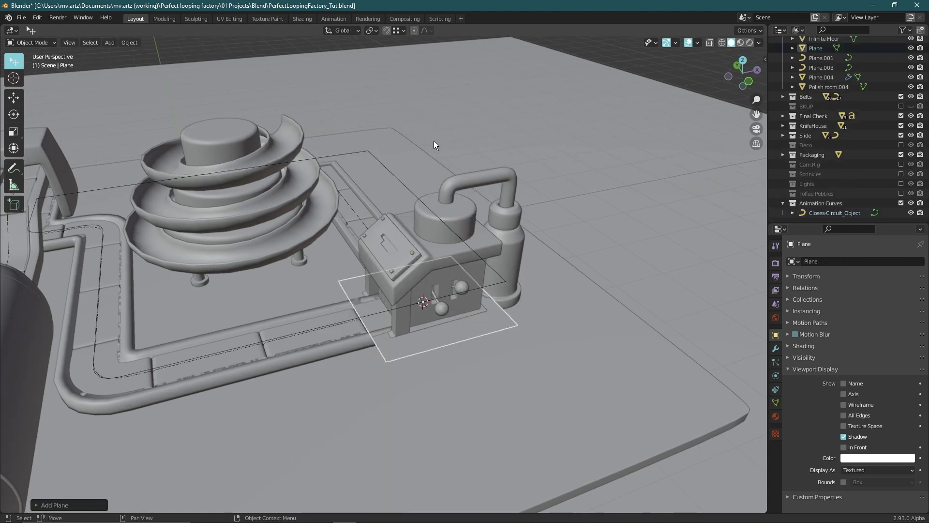
Collapse two opposite edges of the plane so that only a single edge along the path remains
{"action": "key", "text": "Tab"}
{"action": "key", "text": "2"}
{"action": "key", "text": "alt+a"}
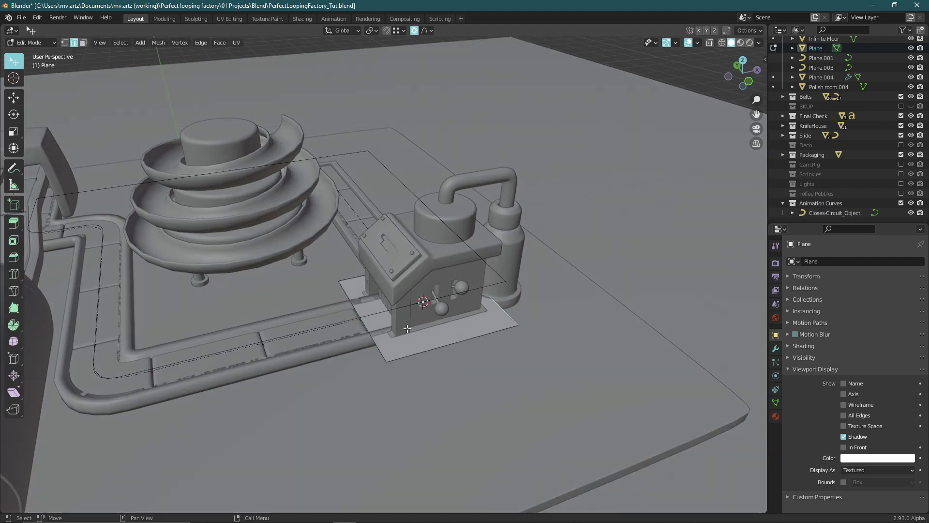
{"action": "key", "text": "a"}
{"action": "key", "text": "m"}
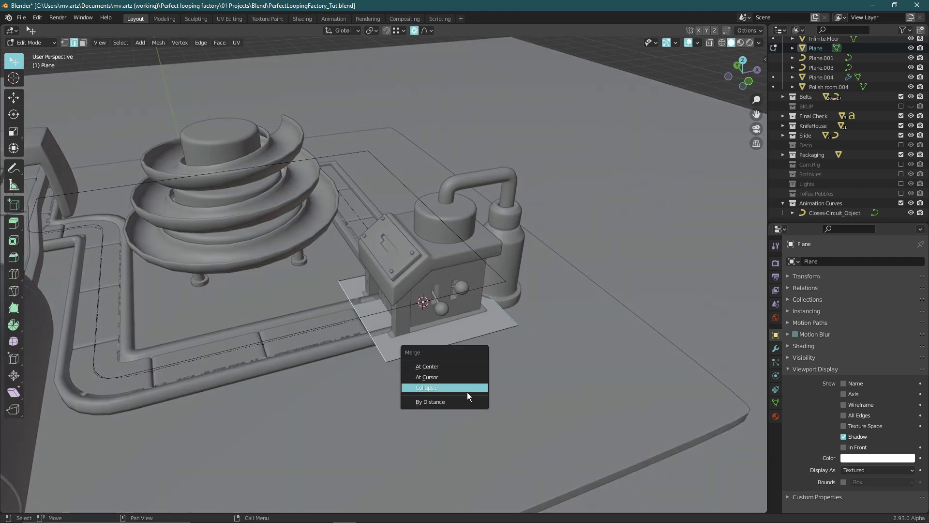
{"action": "left_click", "coordinate": [468, 390]}
Subdivide the remaining edge with 10 cuts and return to Object Mode
{"action": "right_click", "coordinate": [439, 331]}
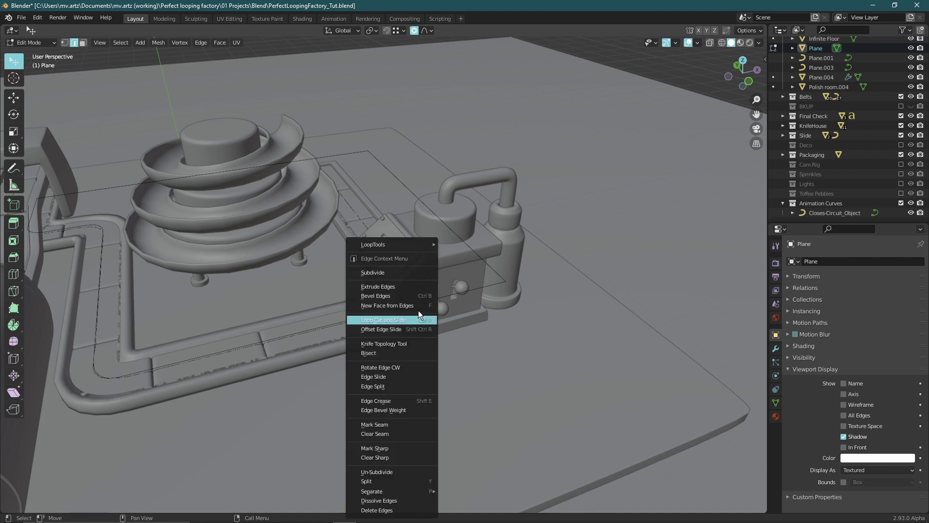
{"action": "left_click", "coordinate": [387, 269]}
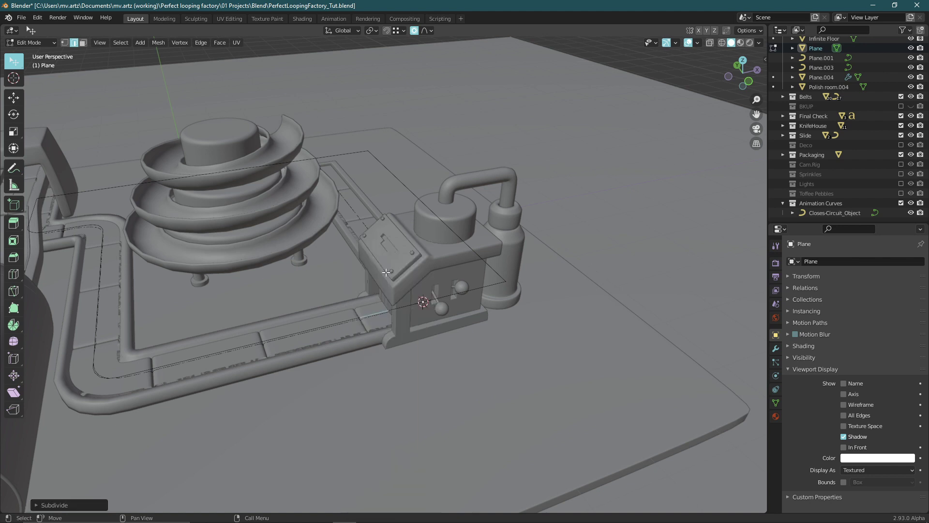
{"action": "left_click", "coordinate": [42, 505]}
{"action": "left_click", "coordinate": [129, 438]}
{"action": "type", "text": "0"}
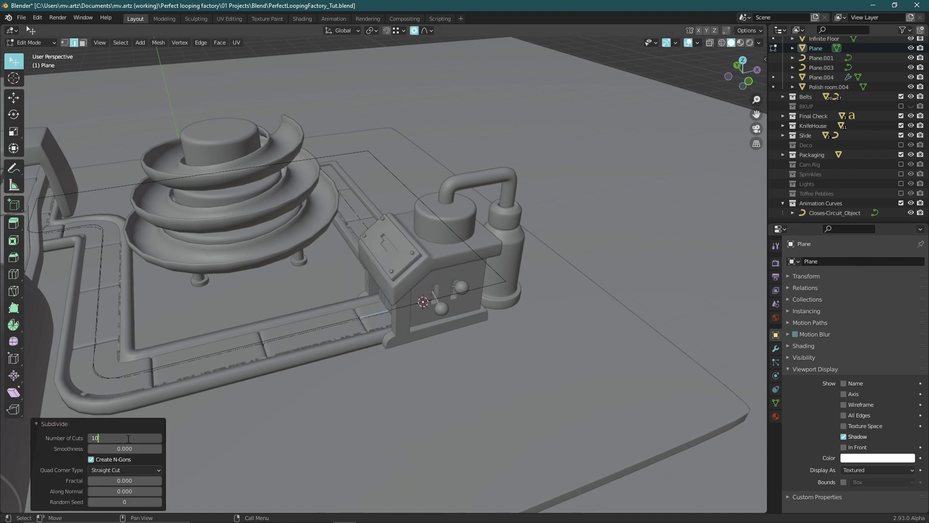
{"action": "key", "text": "Return"}
{"action": "key", "text": "1"}
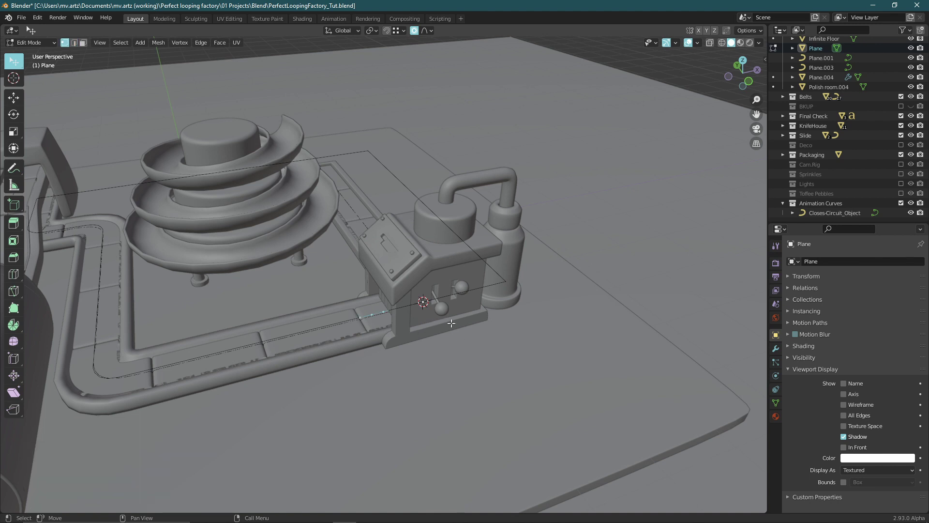
{"action": "key", "text": "Tab"}
Rename the plane object Distribute_Product and place it in the Animation Curves collection
{"action": "scroll", "coordinate": [807, 108], "scroll_direction": "up", "scroll_amount": 2}
{"action": "double_click", "coordinate": [815, 100]}
{"action": "type", "text": "Dis"}
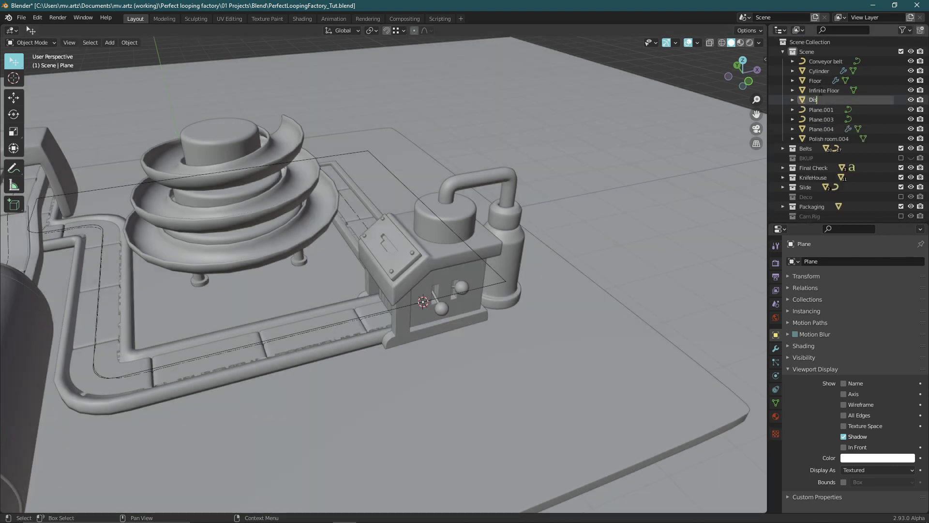
{"action": "type", "text": "tribute_Product"}
{"action": "key", "text": "Return"}
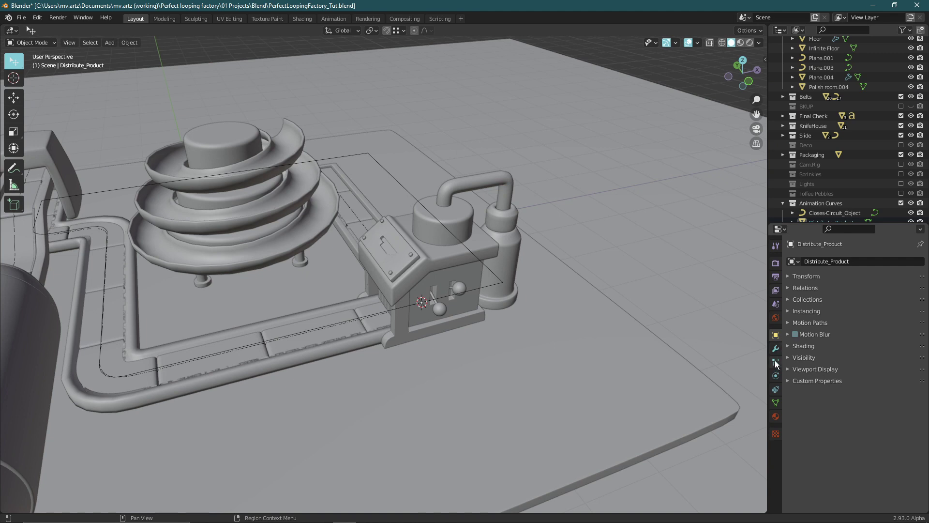
Add a Curve modifier to Distribute_Product with the closed circuit curve as its curve object
{"action": "left_click", "coordinate": [776, 350]}
{"action": "left_click", "coordinate": [817, 261]}
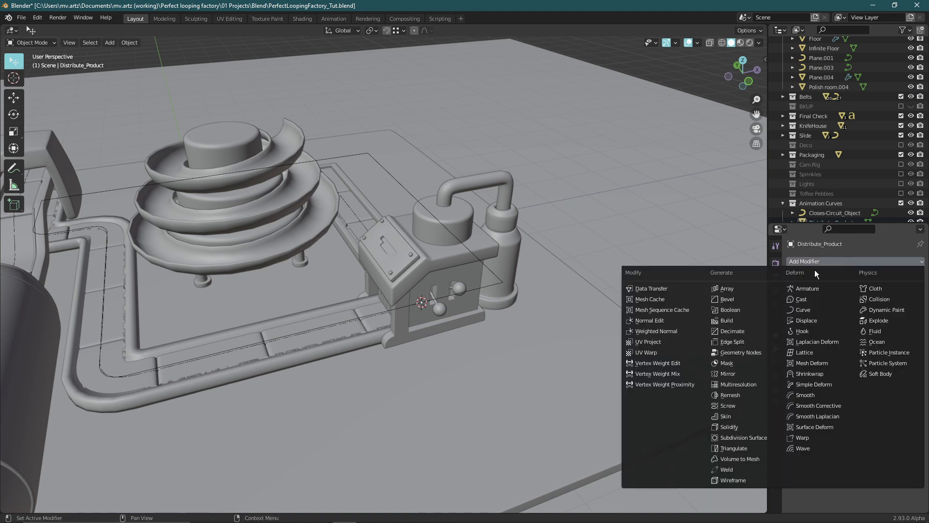
{"action": "left_click", "coordinate": [807, 308]}
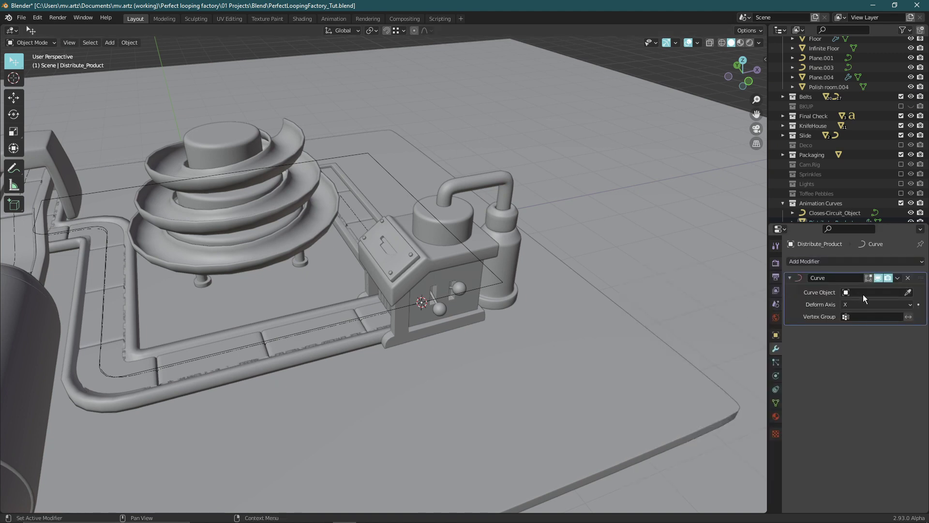
{"action": "left_click", "coordinate": [863, 293]}
{"action": "type", "text": "close"}
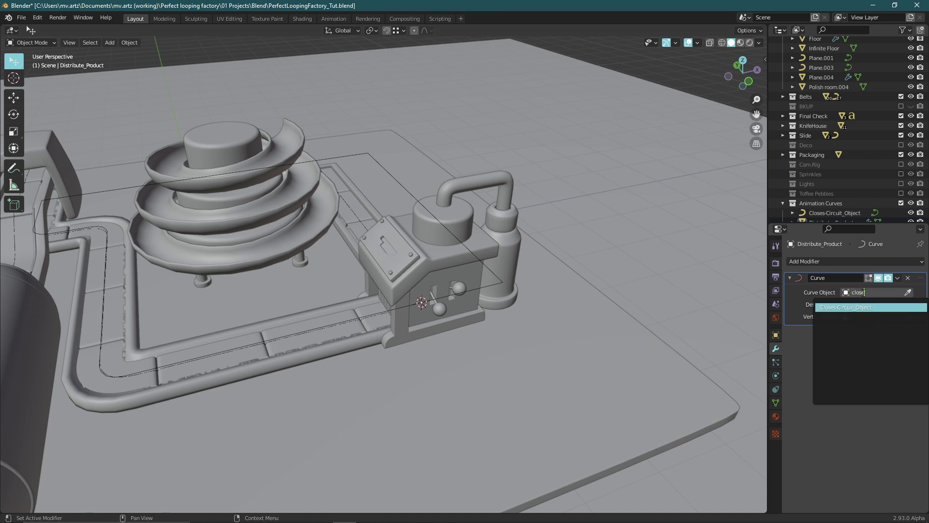
{"action": "key", "text": "Return"}
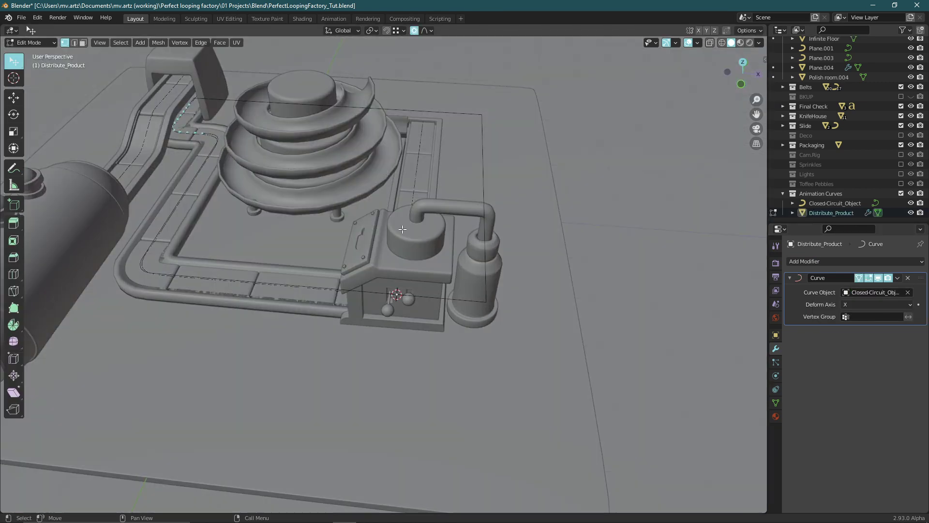
In Edit Mode, scale the edge's points up until they span the whole closed curve, and subdivide them with 1 cut
{"action": "key", "text": "s"}
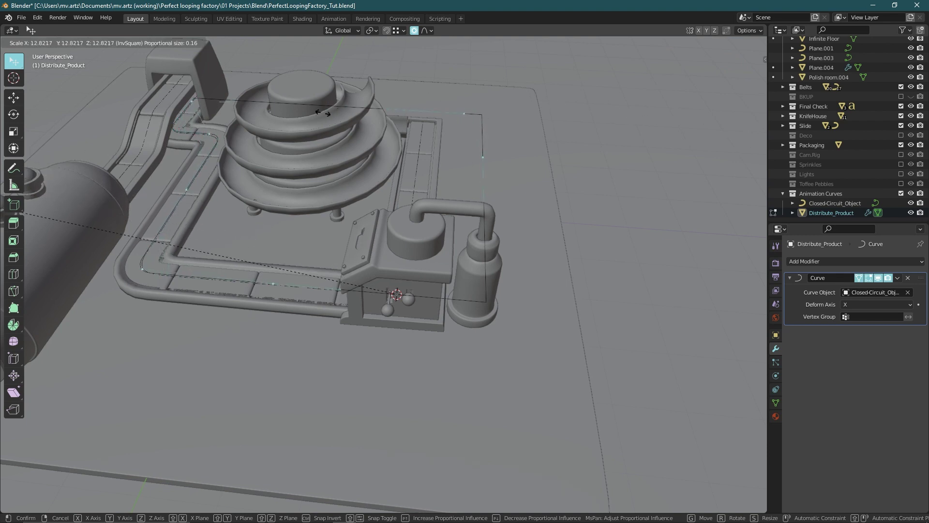
{"action": "left_click", "coordinate": [520, 258]}
{"action": "key", "text": "s"}
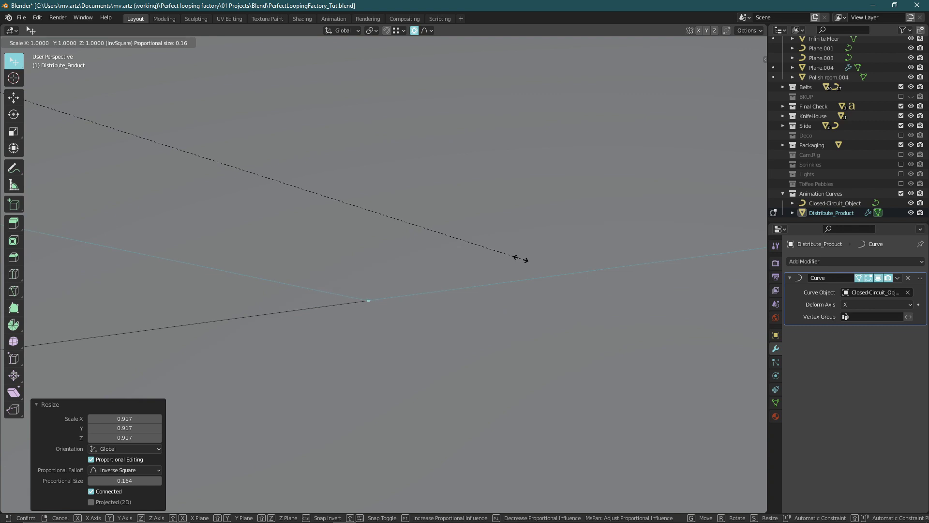
{"action": "left_click", "coordinate": [520, 258]}
{"action": "scroll", "coordinate": [353, 284], "scroll_direction": "down", "scroll_amount": 2}
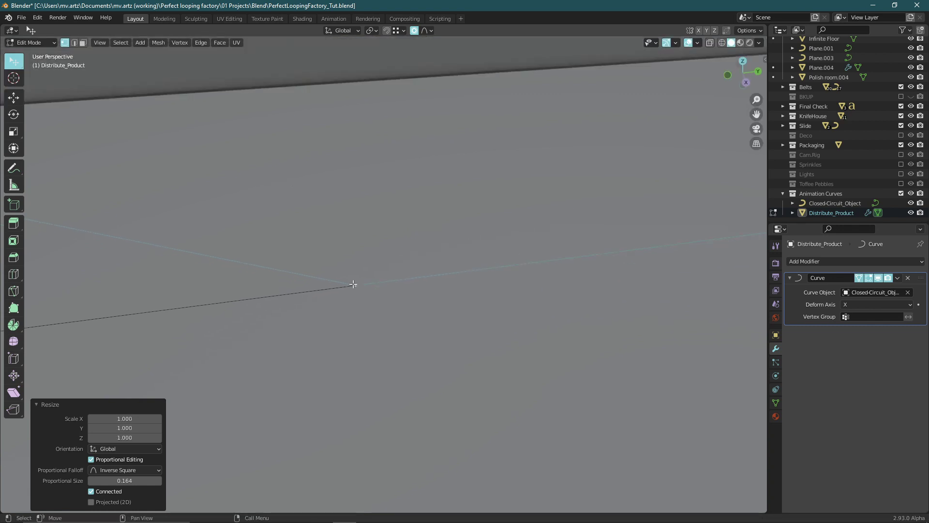
{"action": "right_click", "coordinate": [416, 379]}
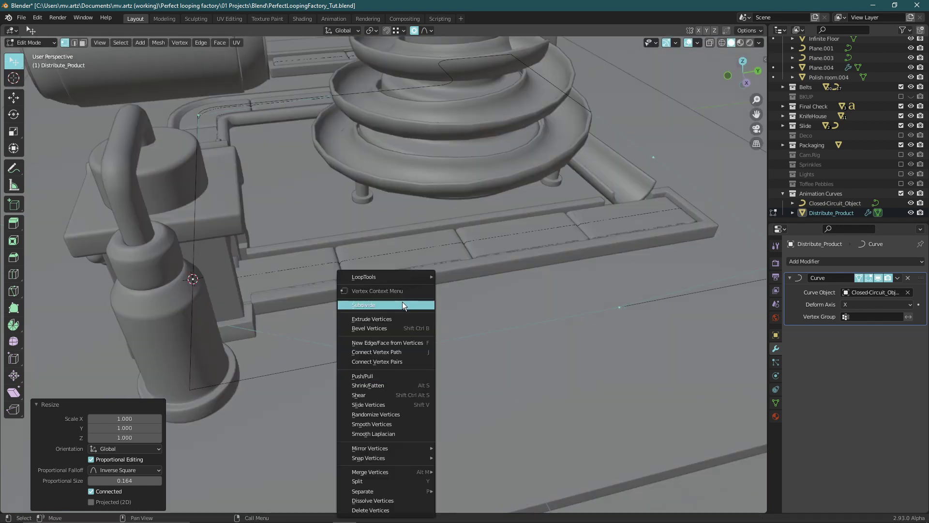
{"action": "left_click", "coordinate": [402, 302]}
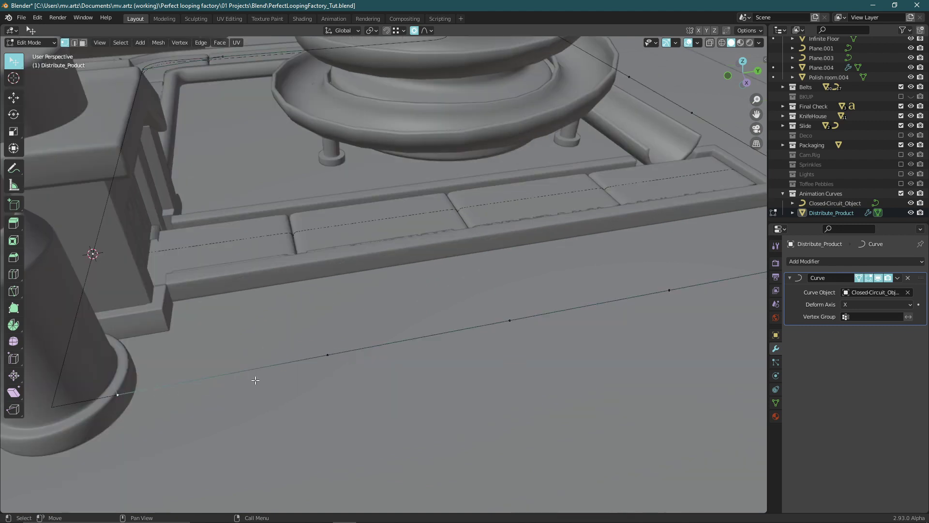
Check for loose vertices where the edge's ends meet using trial moves, and reveal the hidden geometry
{"action": "left_click", "coordinate": [328, 355]}
{"action": "key", "text": "g"}
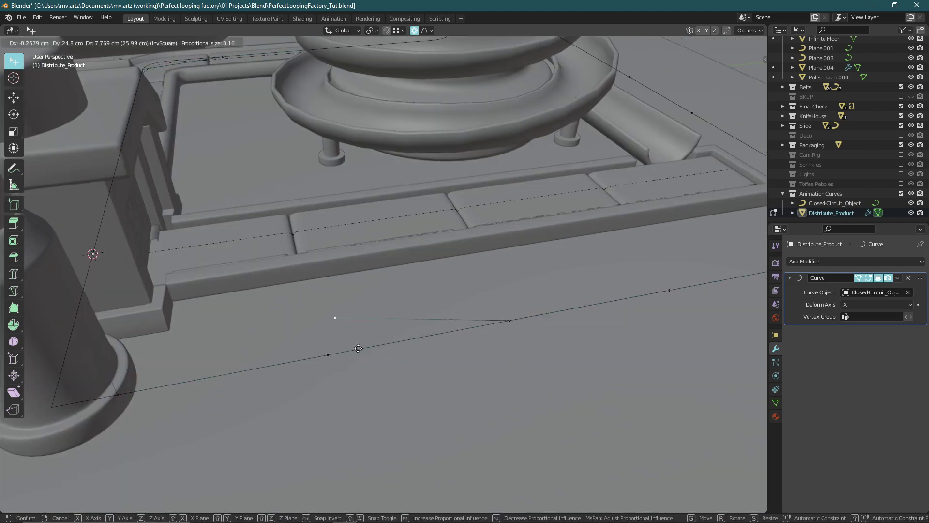
{"action": "right_click", "coordinate": [341, 357]}
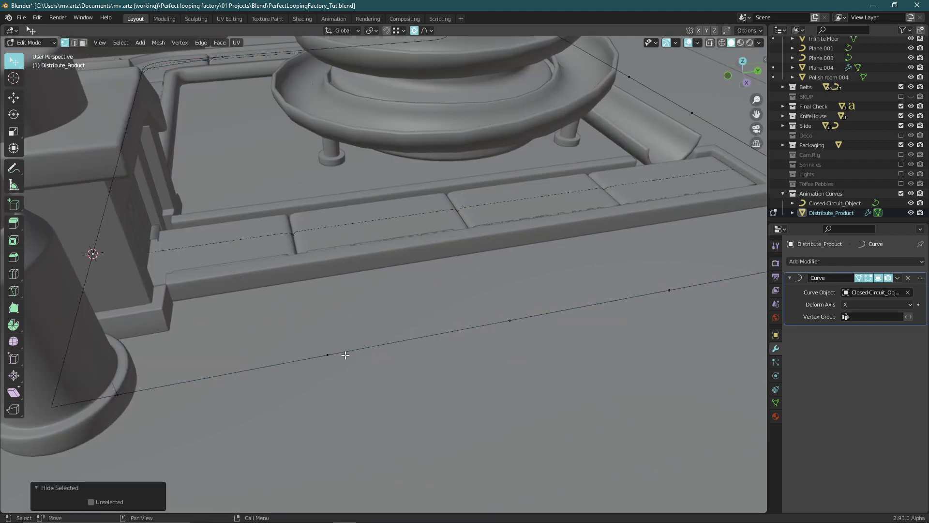
{"action": "key", "text": "g"}
{"action": "right_click", "coordinate": [376, 356]}
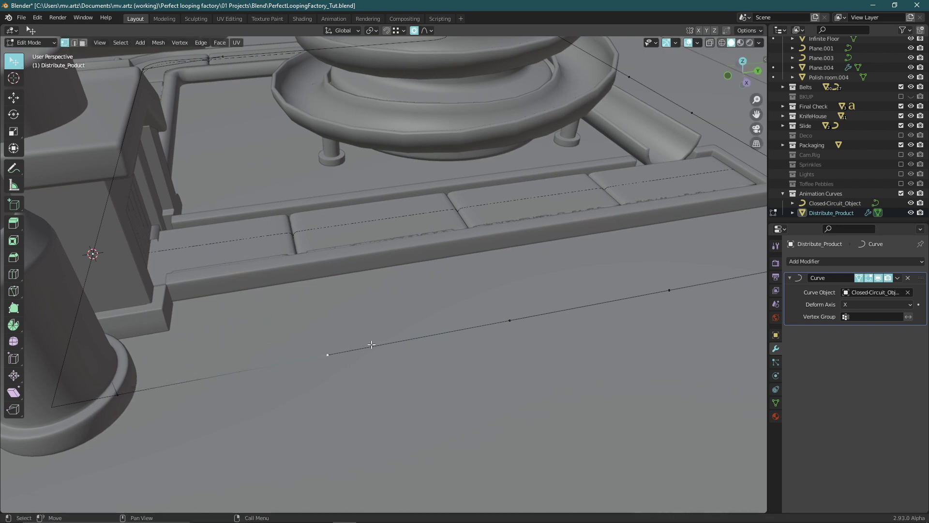
{"action": "right_click", "coordinate": [368, 346]}
{"action": "left_click", "coordinate": [367, 347]}
{"action": "key", "text": "alt+h"}
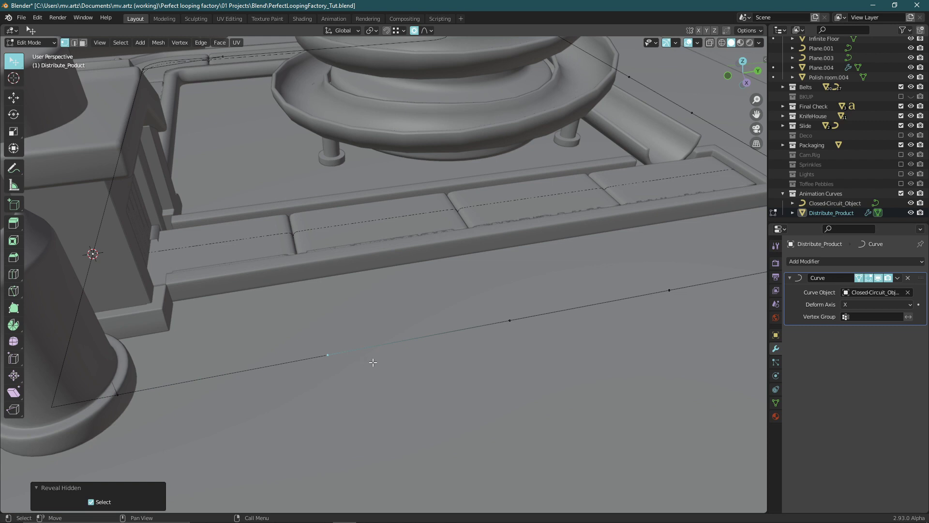
Back in Object Mode, place the 3D cursor on the floor before the conveyor and add a round cube with radius 1 and 8 arc divisions
{"action": "key", "text": "ctrl+Tab"}
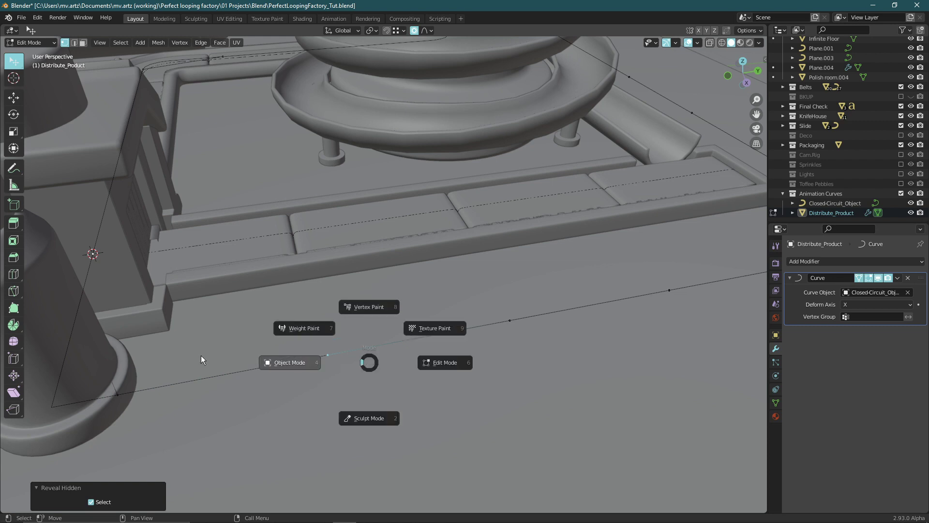
{"action": "left_click", "coordinate": [200, 354]}
{"action": "scroll", "coordinate": [199, 351], "scroll_direction": "down", "scroll_amount": 5}
{"action": "middle_click_drag", "start_coordinate": [129, 303], "coordinate": [236, 308]}
{"action": "right_click", "coordinate": [323, 401], "text": "shift"}
{"action": "key", "text": "shift+a"}
{"action": "mouse_move", "coordinate": [311, 323]}
{"action": "left_click", "coordinate": [387, 244]}
{"action": "left_click", "coordinate": [87, 263]}
{"action": "left_click", "coordinate": [74, 333]}
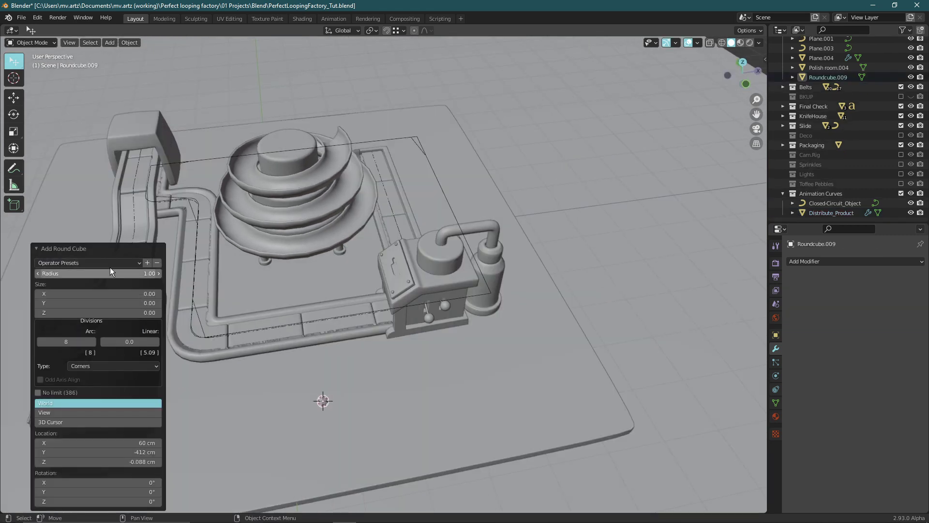
{"action": "left_click", "coordinate": [108, 249]}
Reposition the round cube above the floor in front of the conveyor belt
{"action": "scroll", "coordinate": [334, 391], "scroll_direction": "up", "scroll_amount": 7}
{"action": "key", "text": "g"}
{"action": "key", "text": "x"}
{"action": "key", "text": "z"}
{"action": "middle_click_drag", "start_coordinate": [335, 390], "coordinate": [315, 333]}
{"action": "left_click", "coordinate": [328, 373]}
Cut the sphere down to a dome by deleting its lower part, and close the open bottom with a grid fill
{"action": "scroll", "coordinate": [328, 371], "scroll_direction": "up", "scroll_amount": 4}
{"action": "key", "text": "Tab"}
{"action": "left_click", "coordinate": [354, 362], "text": "alt"}
{"action": "key", "text": "v"}
{"action": "key", "text": "Escape"}
{"action": "key", "text": "l"}
{"action": "key", "text": "x"}
{"action": "scroll", "coordinate": [416, 348], "scroll_direction": "up", "scroll_amount": 4}
{"action": "key", "text": "F3"}
{"action": "type", "text": "grud"}
{"action": "left_click", "coordinate": [419, 349]}
{"action": "key", "text": "Tab"}
Move the dome into a new collection named Product and rename the object Product_01
{"action": "scroll", "coordinate": [315, 334], "scroll_direction": "down", "scroll_amount": 3}
{"action": "key", "text": "m"}
{"action": "left_click", "coordinate": [317, 330]}
{"action": "type", "text": "Product"}
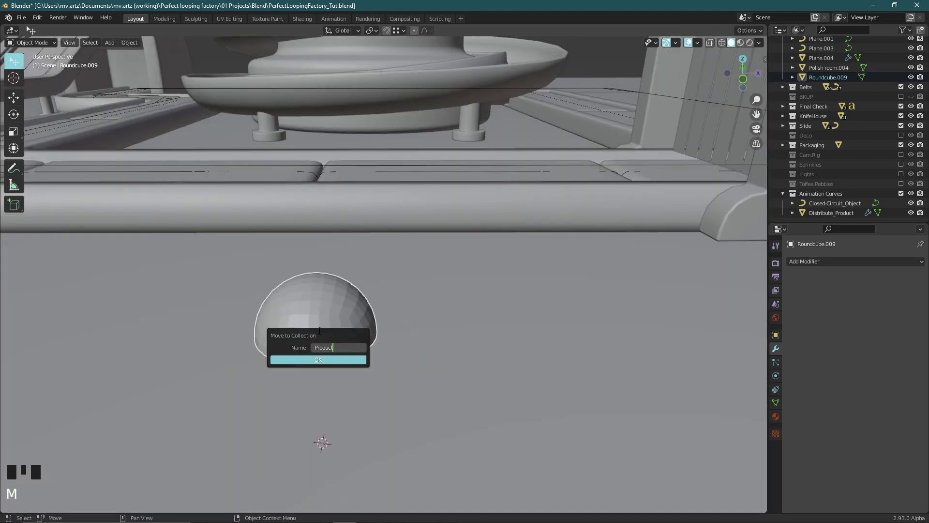
{"action": "key", "text": "Return"}
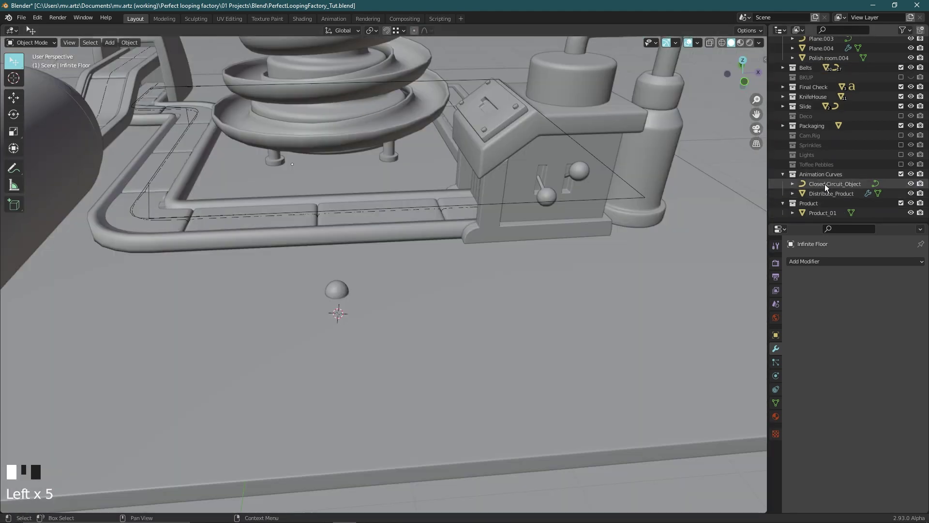
Isolate the closed circuit curve, Distribute_Product and Product_01 in local view
{"action": "left_click", "coordinate": [828, 193], "text": "shift"}
{"action": "left_click", "coordinate": [823, 212], "text": "shift"}
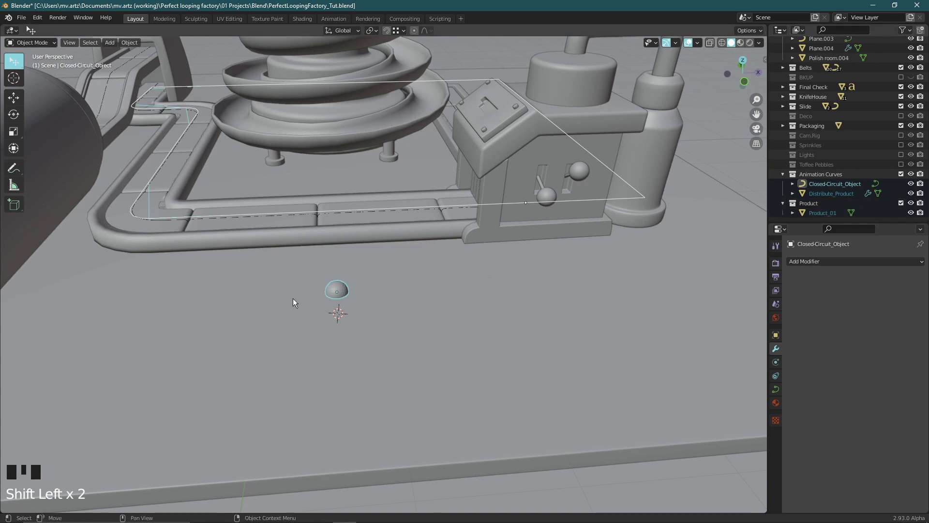
{"action": "key", "text": "KP_Divide"}
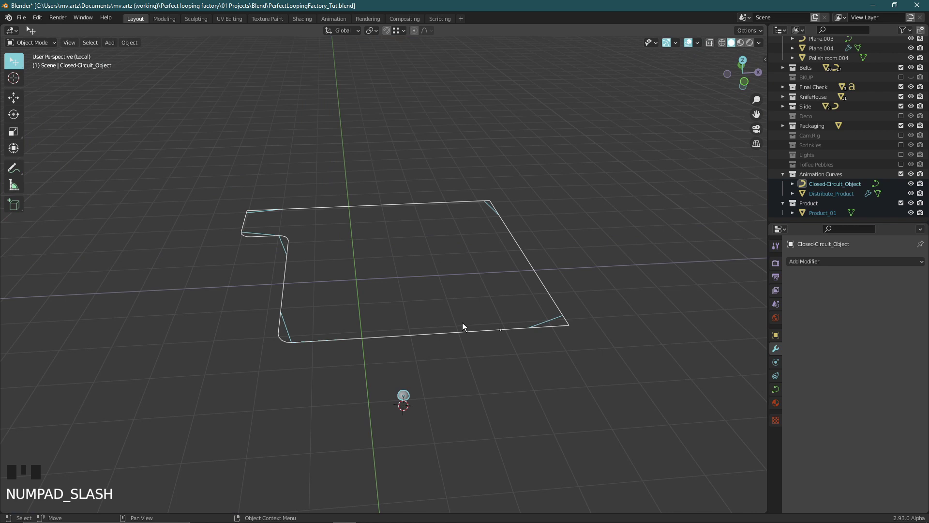
{"action": "scroll", "coordinate": [462, 325], "scroll_direction": "up", "scroll_amount": 2}
Parent Product_01 to Distribute_Product using the Object option
{"action": "left_click", "coordinate": [370, 443]}
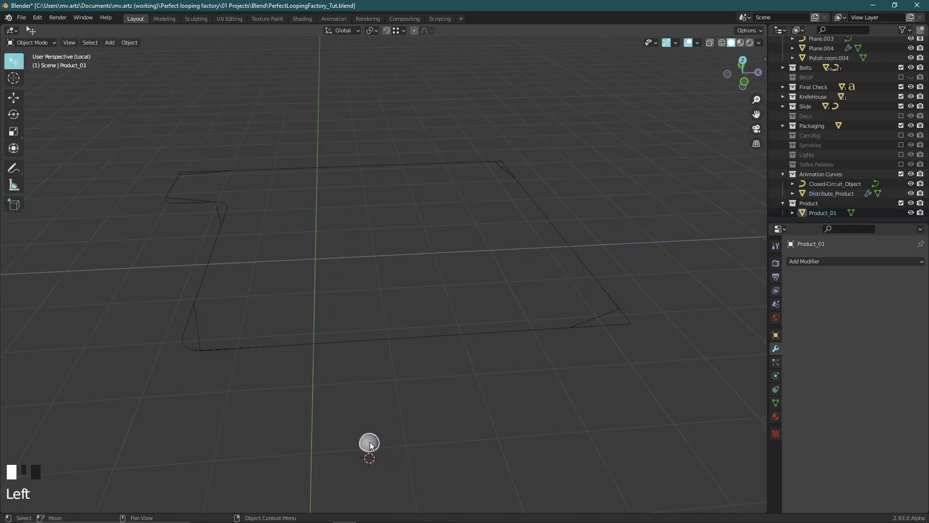
{"action": "left_click", "coordinate": [199, 331]}
{"action": "left_click", "coordinate": [198, 333], "text": "shift"}
{"action": "key", "text": "ctrl+p"}
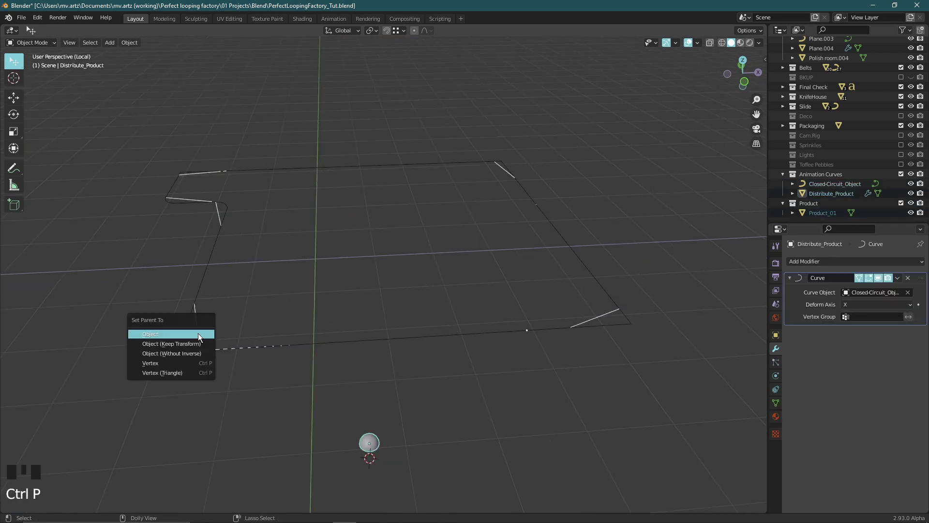
{"action": "left_click", "coordinate": [198, 333]}
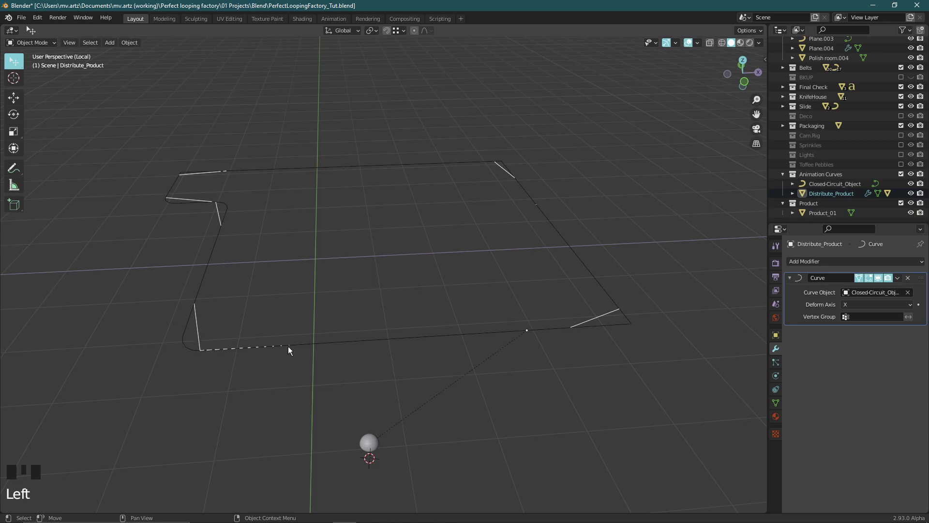
Turn on vertex instancing for Distribute_Product so the dome repeats along the path
{"action": "left_click", "coordinate": [776, 363]}
{"action": "left_click", "coordinate": [777, 336]}
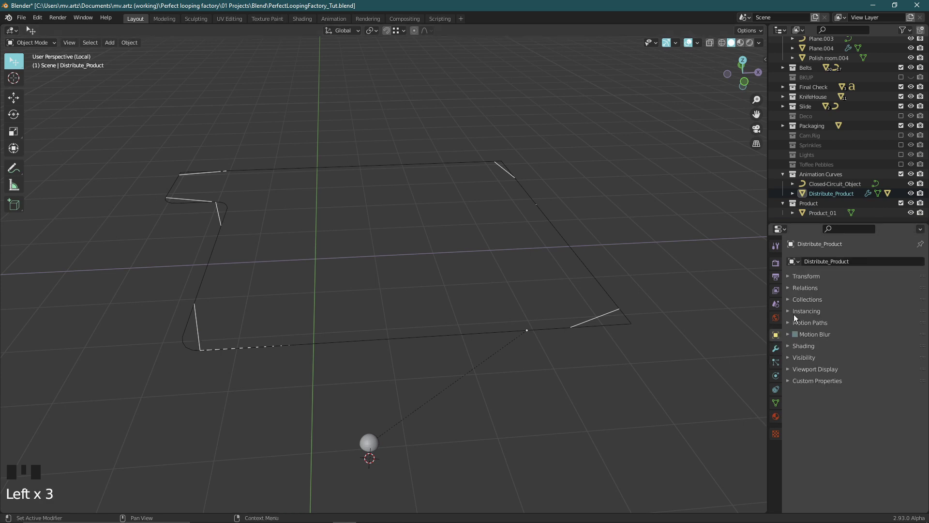
{"action": "left_click", "coordinate": [815, 311]}
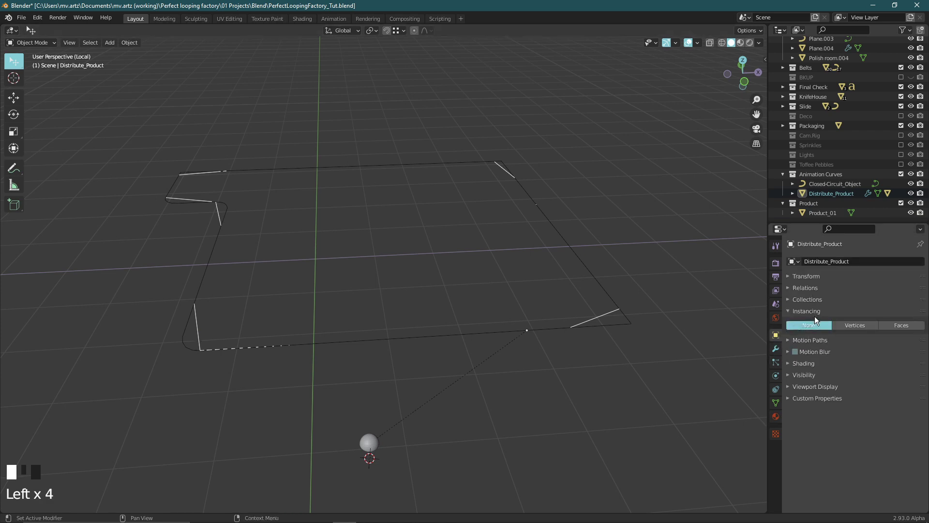
{"action": "left_click", "coordinate": [853, 326]}
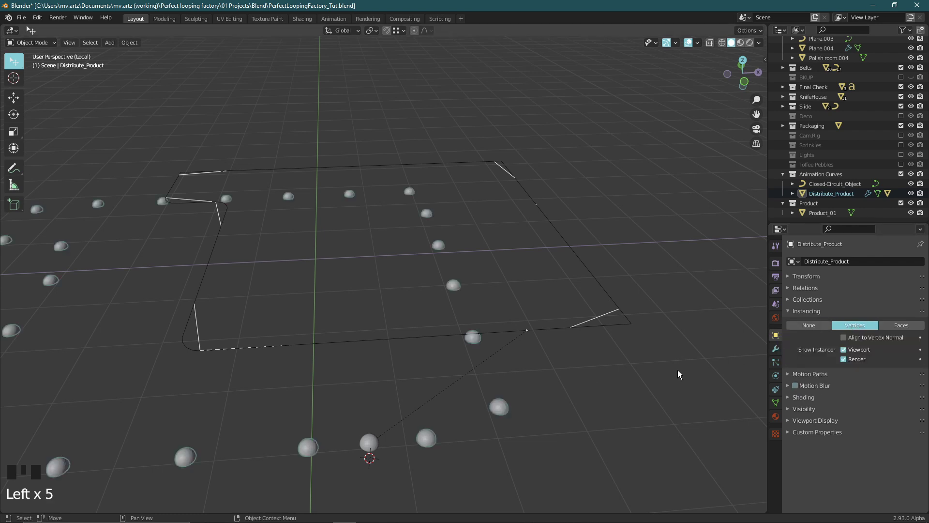
Snap the 3D cursor to Distribute_Product's origin and move Product_01 to the cursor
{"action": "key", "text": "shift+s"}
{"action": "left_click", "coordinate": [200, 390]}
{"action": "left_click", "coordinate": [369, 435]}
{"action": "key", "text": "shift+s"}
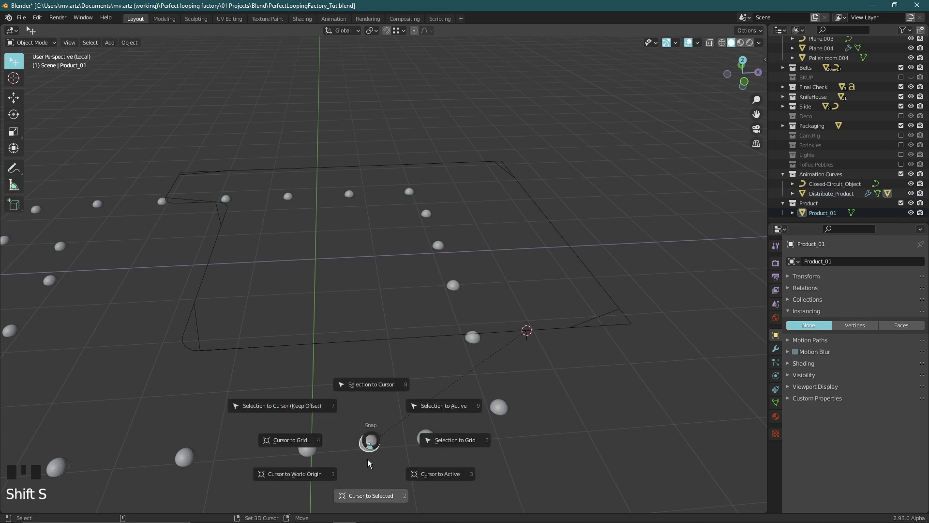
{"action": "left_click", "coordinate": [382, 384]}
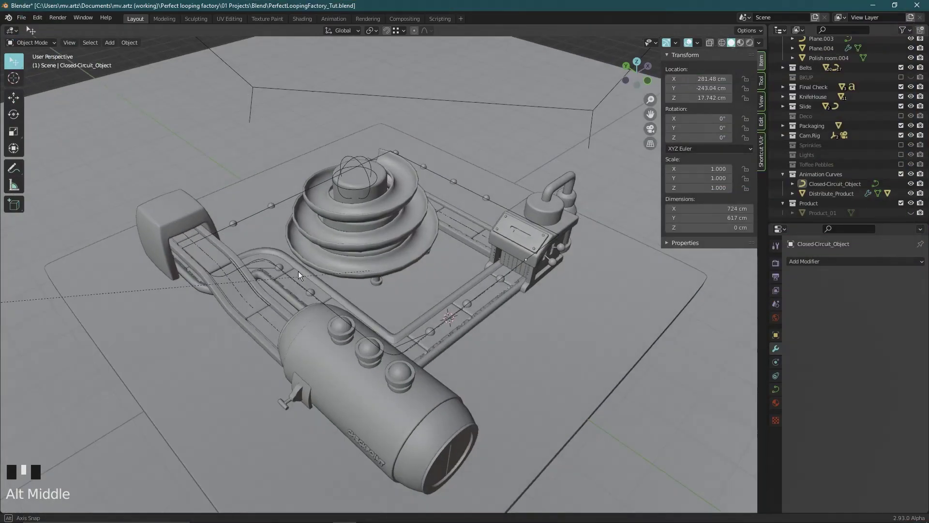
Duplicate the closed circuit curve in place and give the copy a round bevel about 41 cm deep
{"action": "key", "text": "shift+d"}
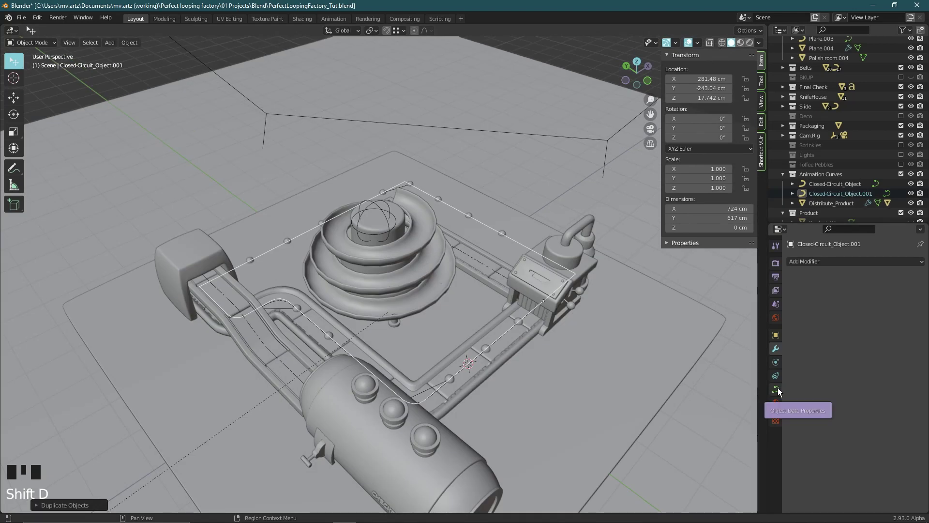
{"action": "left_click", "coordinate": [776, 390]}
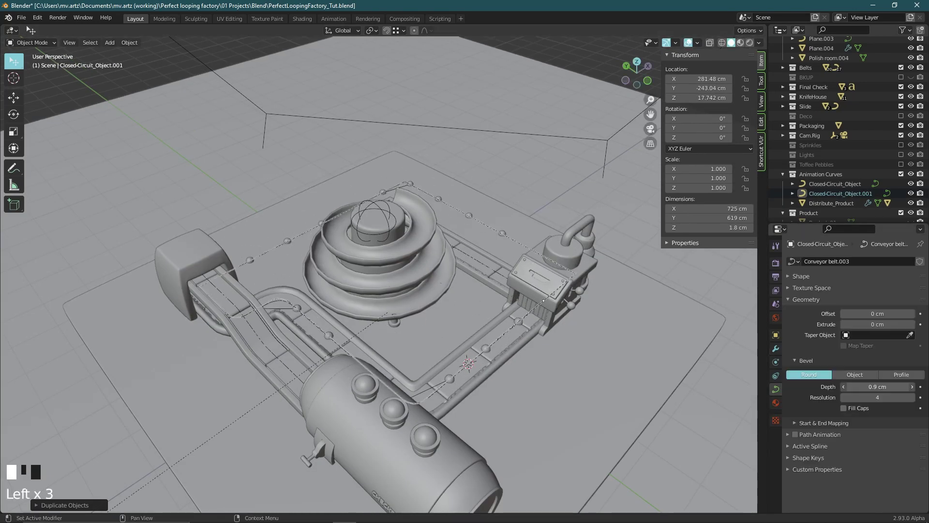
{"action": "left_click_drag", "start_coordinate": [877, 387], "coordinate": [907, 387]}
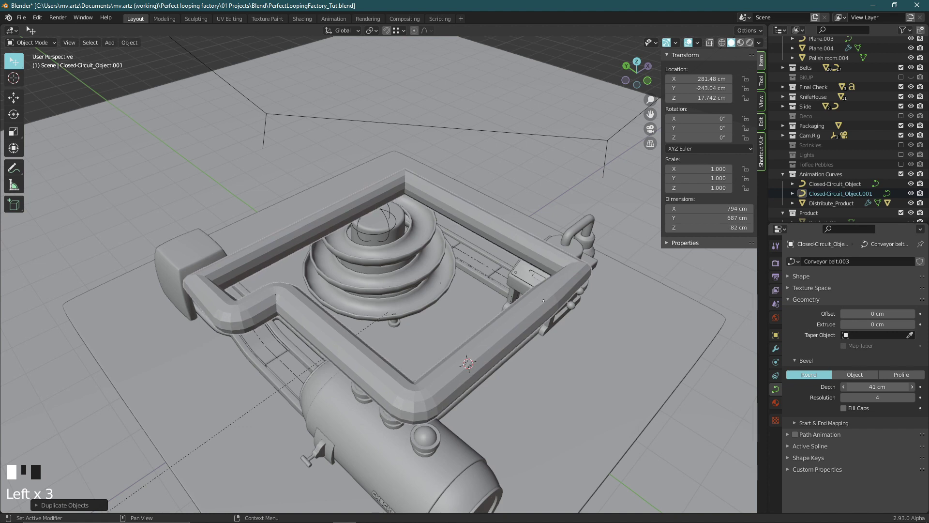
Convert the bevelled curve to a mesh and move it into a new collection named Booleans
{"action": "mouse_move", "coordinate": [252, 290]}
{"action": "middle_mouse_down", "text": "alt"}
{"action": "mouse_move", "coordinate": [255, 271]}
{"action": "mouse_move", "coordinate": [253, 303]}
{"action": "middle_mouse_up", "text": "alt"}
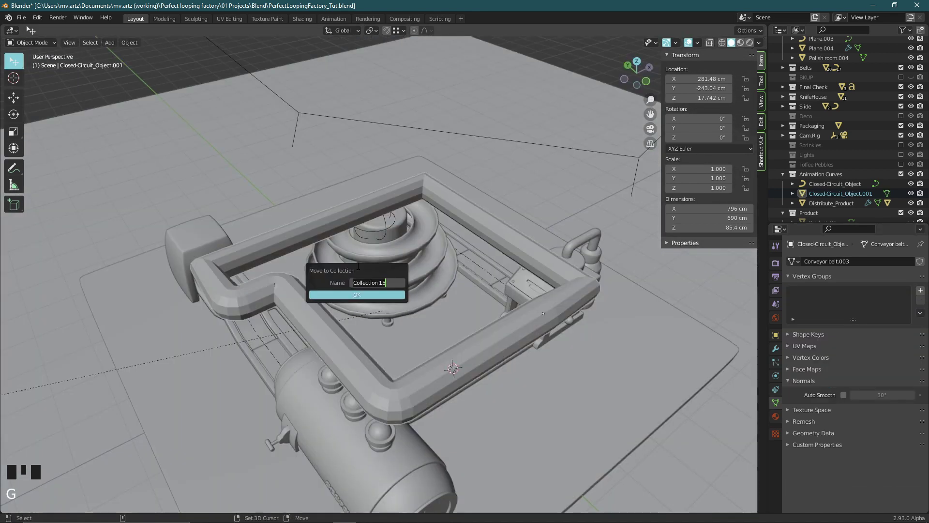
{"action": "key", "text": "ctrl+a"}
{"action": "type", "text": "Booleans"}
{"action": "key", "text": "Return"}
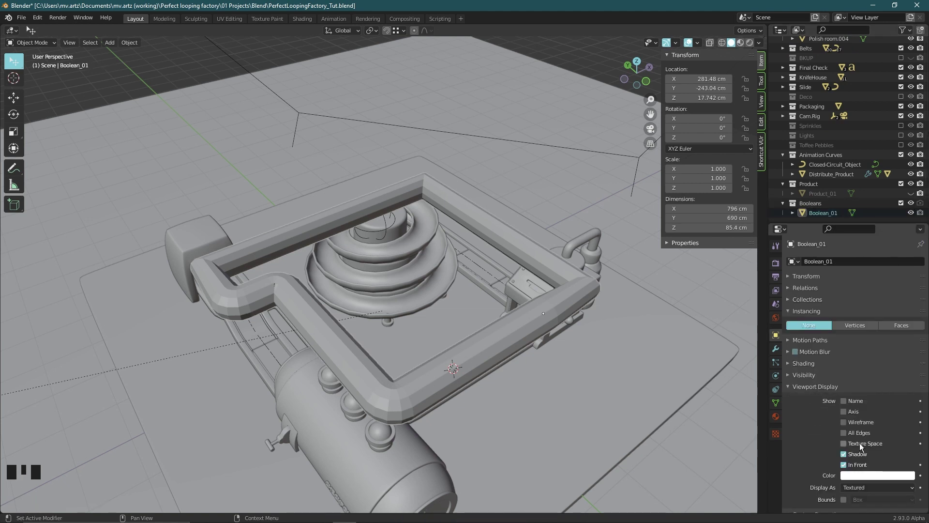
Rename the tube mesh Boolean_01 and display it as Wire, drawn in front of other objects
{"action": "left_click", "coordinate": [877, 487]}
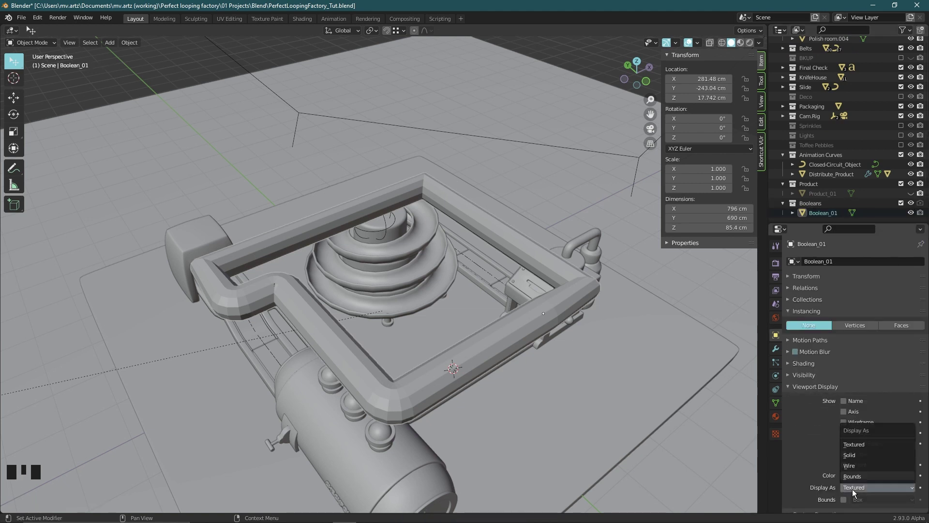
{"action": "left_click", "coordinate": [858, 465]}
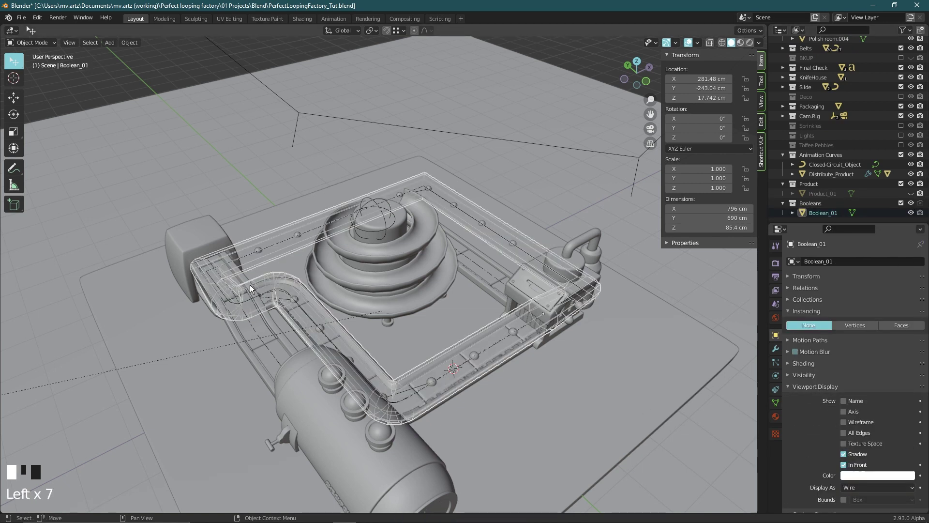
Rip Boolean_01's tube mesh apart in place along the edge loop beside the box-shaped housing
{"action": "key", "text": "Tab"}
{"action": "scroll", "coordinate": [250, 289], "scroll_direction": "up", "scroll_amount": 3}
{"action": "middle_click", "coordinate": [232, 285], "text": "alt"}
{"action": "middle_click", "coordinate": [232, 286], "text": "alt"}
{"action": "left_click", "coordinate": [187, 278], "text": "alt"}
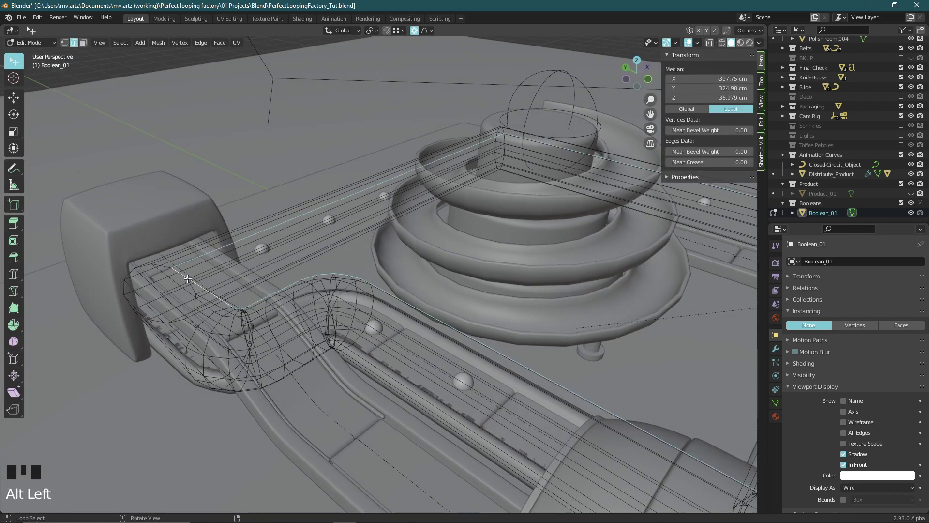
{"action": "left_click", "coordinate": [186, 283], "text": "alt"}
{"action": "middle_click_drag", "start_coordinate": [193, 286], "coordinate": [183, 286], "text": "alt"}
{"action": "key", "text": "v"}
{"action": "right_click", "coordinate": [184, 285]}
Separate the tube at the small slatted machine house and delete the front stretch between the two cuts
{"action": "scroll", "coordinate": [188, 285], "scroll_direction": "down", "scroll_amount": 5}
{"action": "middle_click_drag", "start_coordinate": [450, 300], "coordinate": [420, 302]}
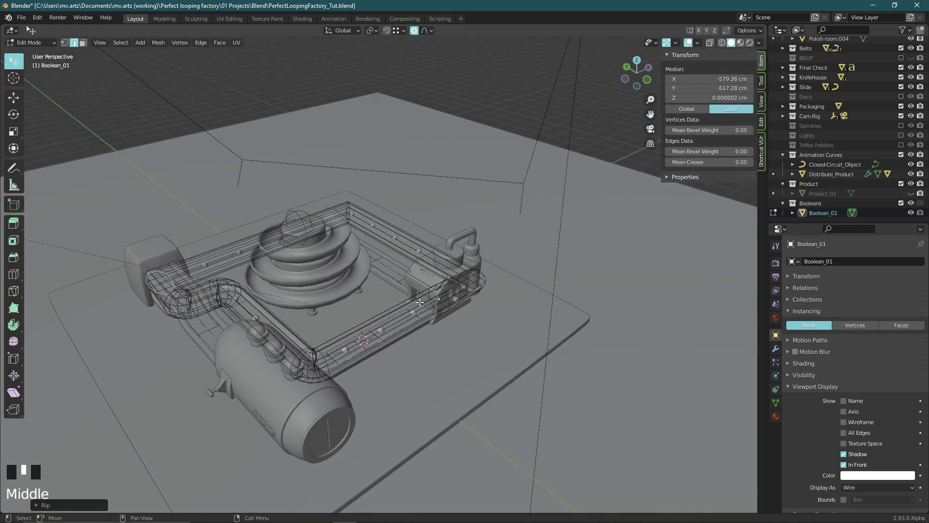
{"action": "scroll", "coordinate": [419, 302], "scroll_direction": "up", "scroll_amount": 3}
{"action": "left_click", "coordinate": [397, 310], "text": "alt"}
{"action": "key", "text": "alt+a"}
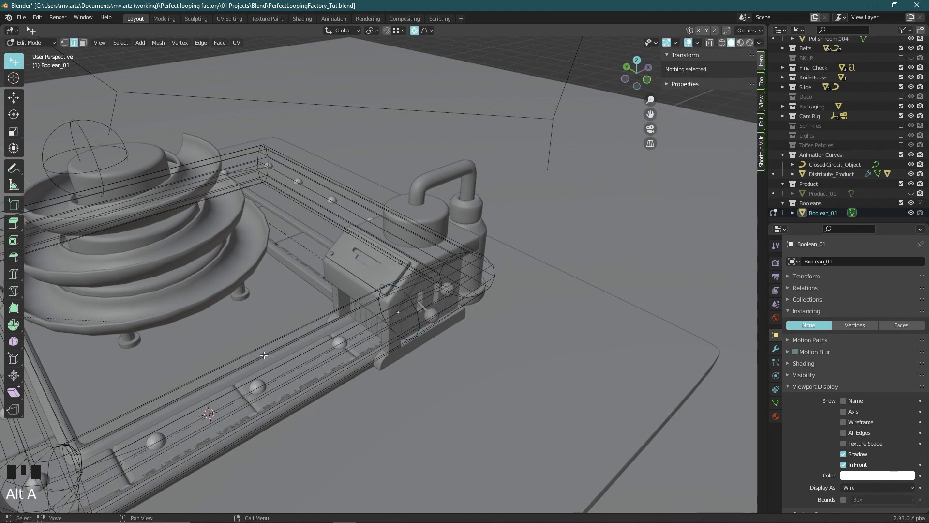
{"action": "scroll", "coordinate": [264, 355], "scroll_direction": "down", "scroll_amount": 4}
{"action": "scroll", "coordinate": [327, 329], "scroll_direction": "up", "scroll_amount": 3}
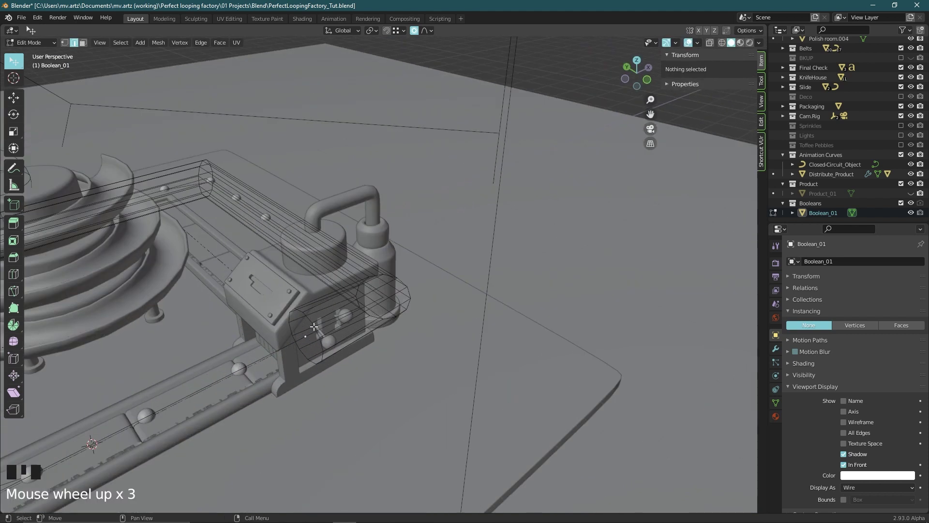
Close both open ends of the Boolean_01 tube with Grid Fill
{"action": "left_click", "coordinate": [314, 327], "text": "alt"}
{"action": "key", "text": "ctrl+f"}
{"action": "key", "text": "Escape"}
{"action": "key", "text": "ctrl+f"}
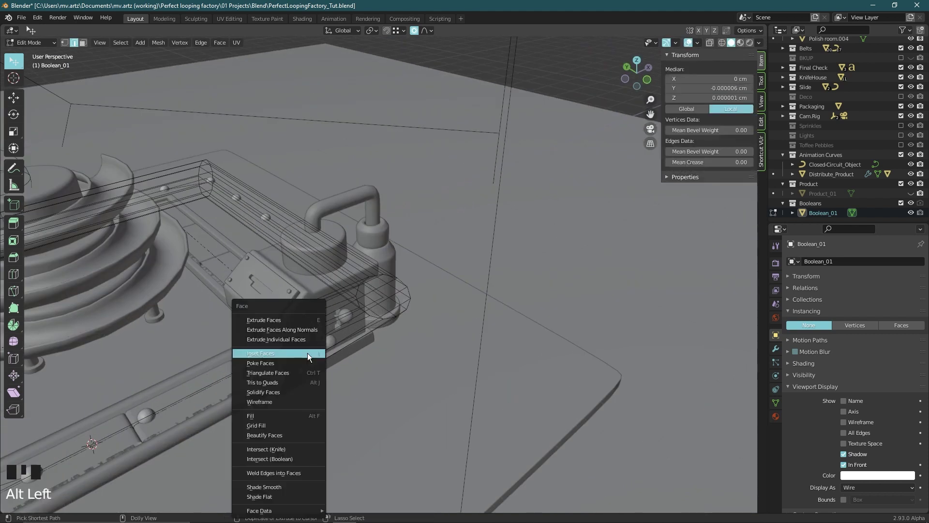
{"action": "left_click", "coordinate": [284, 424]}
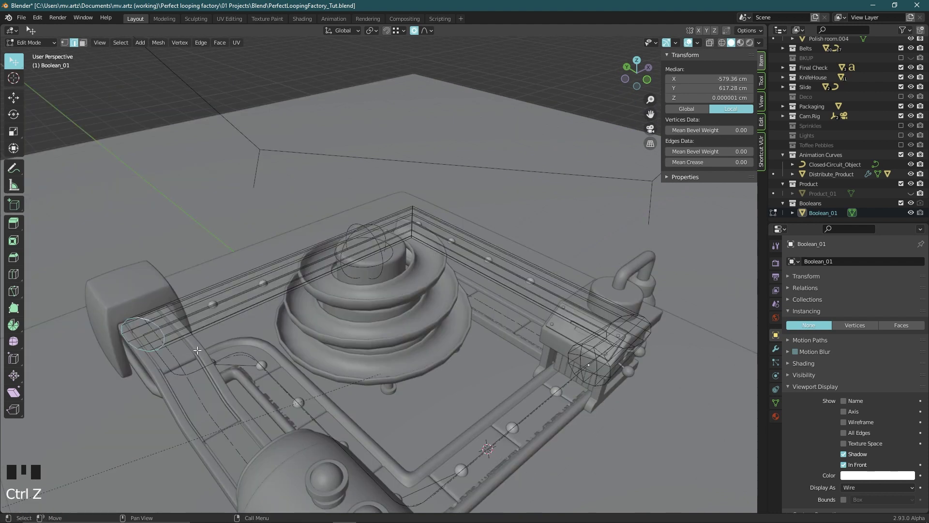
{"action": "key", "text": "ctrl+f"}
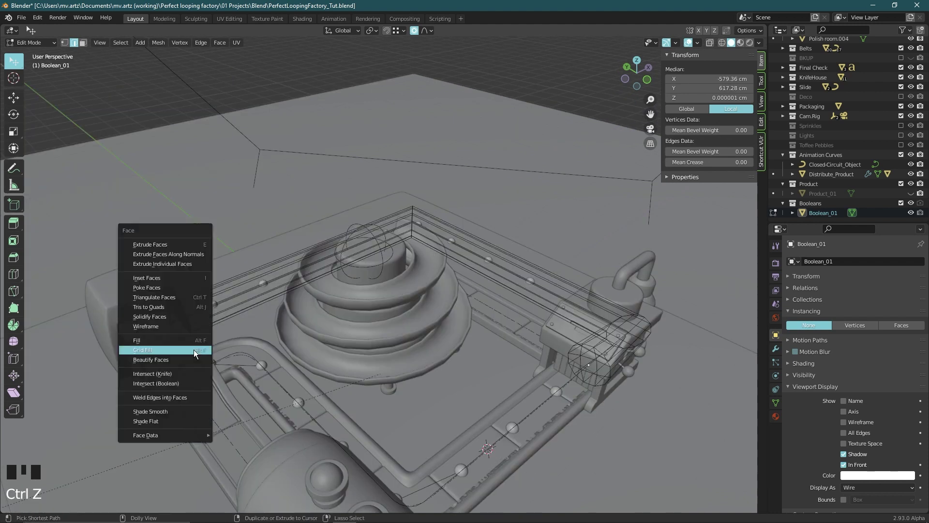
{"action": "left_click", "coordinate": [193, 349]}
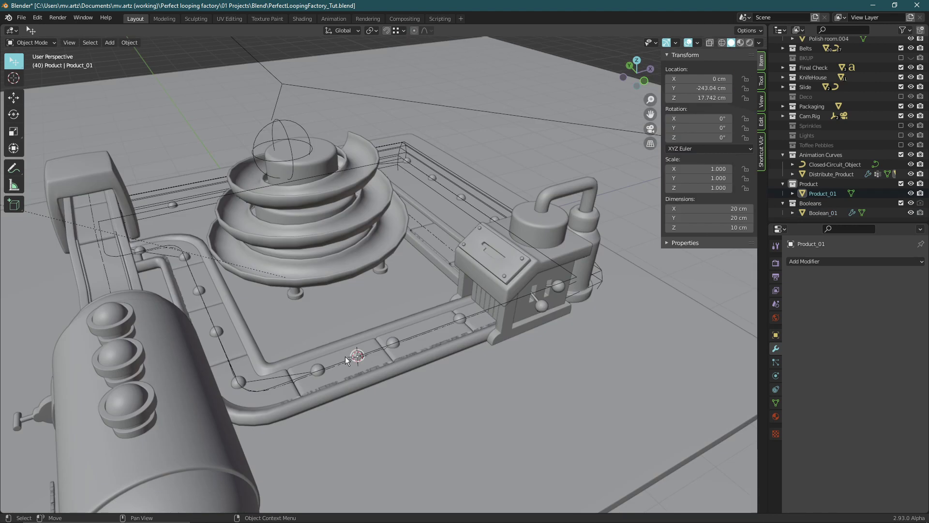
Isolate Closed-Circuit_Object, Distribute_Product, Product_01 and Boolean_01 in local view
{"action": "left_click", "coordinate": [832, 162]}
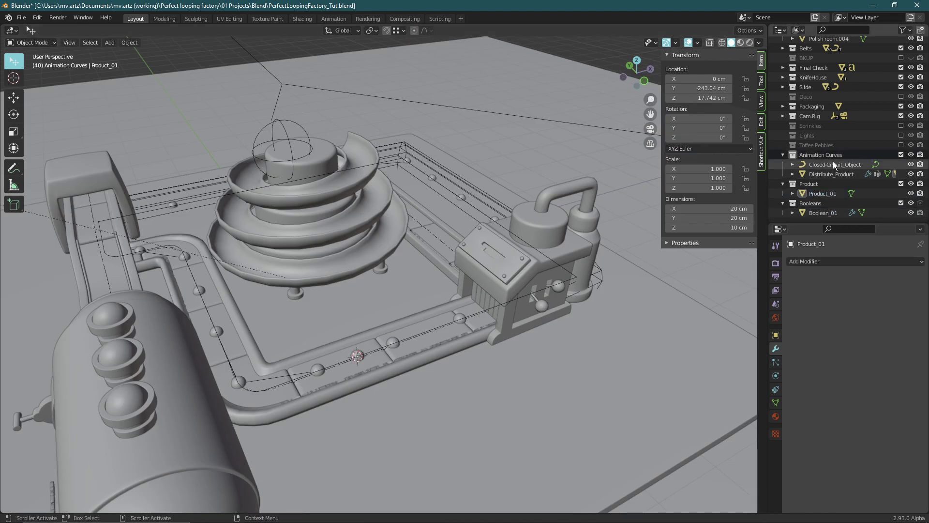
{"action": "left_click", "coordinate": [830, 211], "text": "shift"}
{"action": "key", "text": "KP_Divide"}
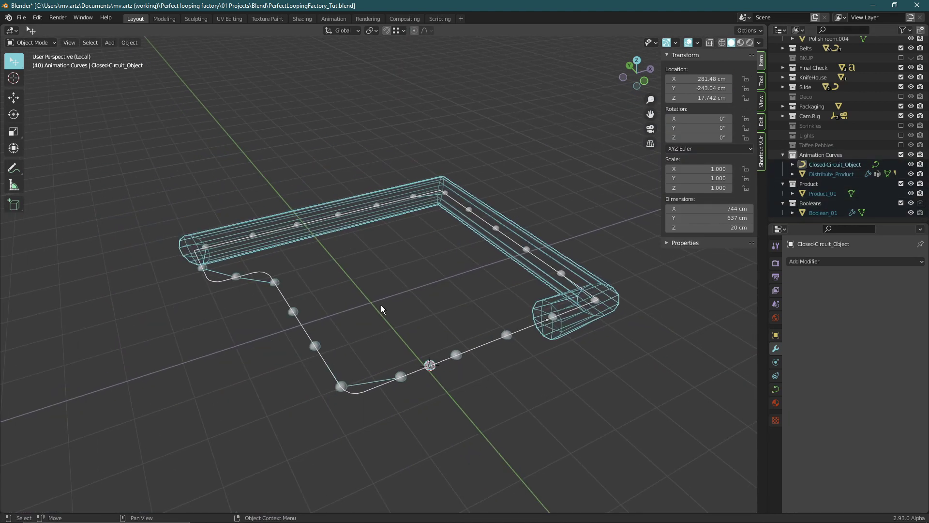
Clear Product_01's parent and reset its location to the world origin
{"action": "left_click", "coordinate": [395, 365]}
{"action": "key", "text": "space"}
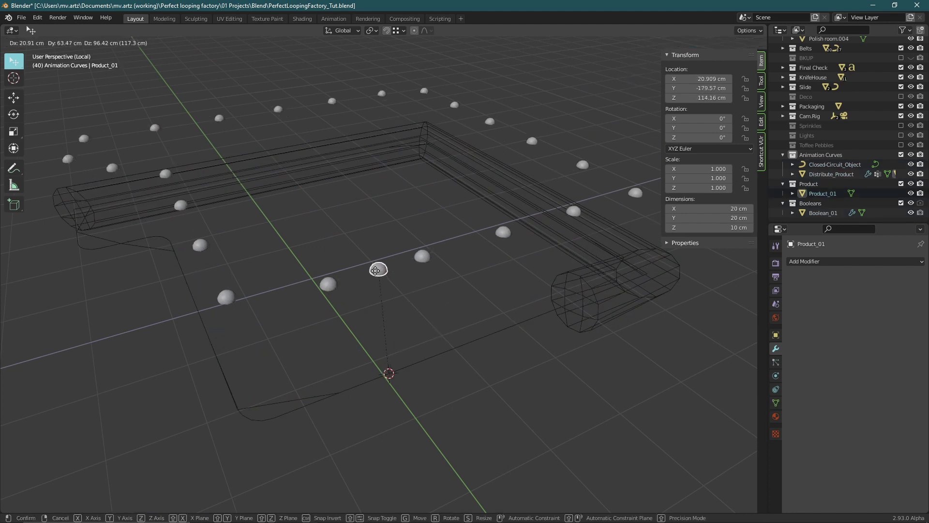
{"action": "key", "text": "Escape"}
{"action": "key", "text": "alt+p"}
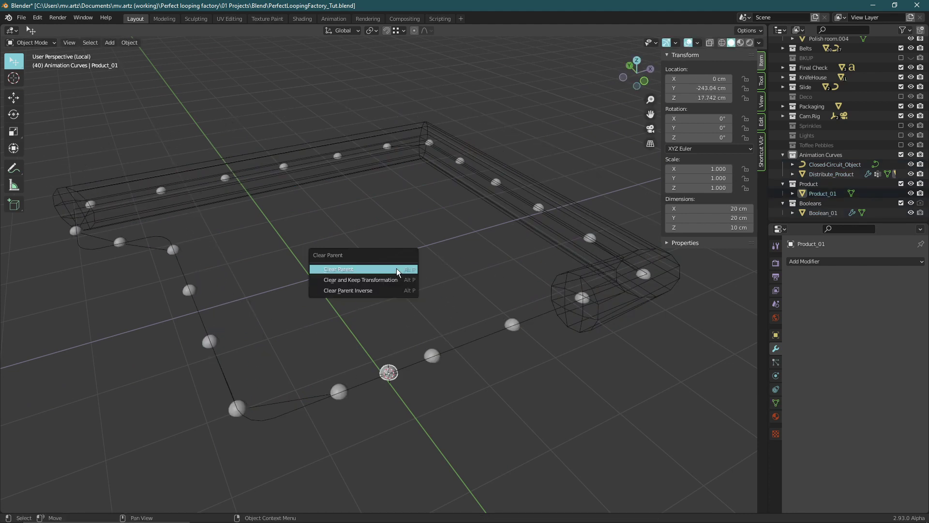
{"action": "left_click", "coordinate": [396, 268]}
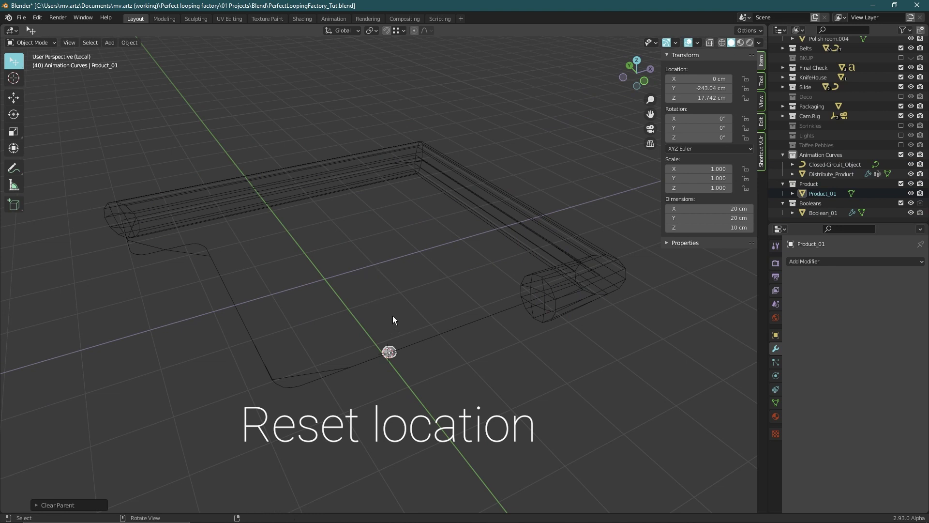
{"action": "key", "text": "alt+g"}
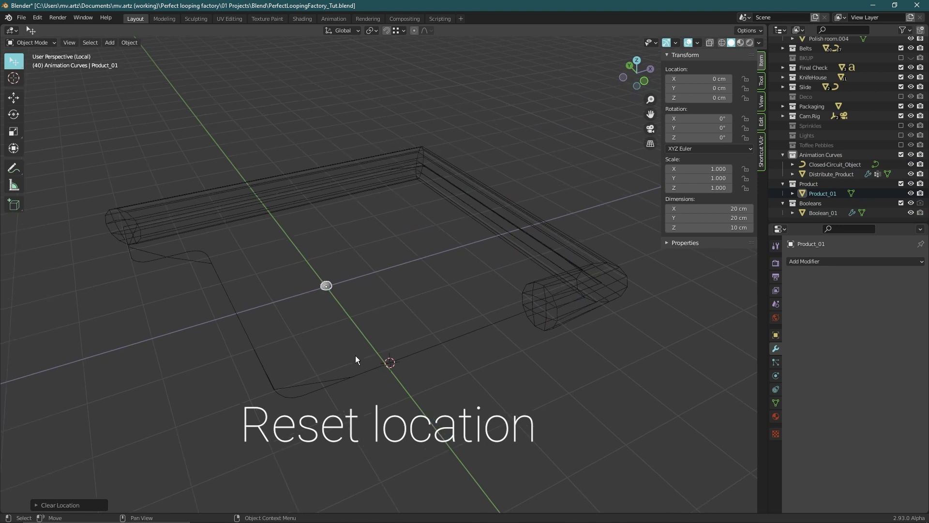
Select Distribute_Product, split the viewport horizontally with a Geometry Node Editor in the new area, and save the file
{"action": "left_click", "coordinate": [334, 379]}
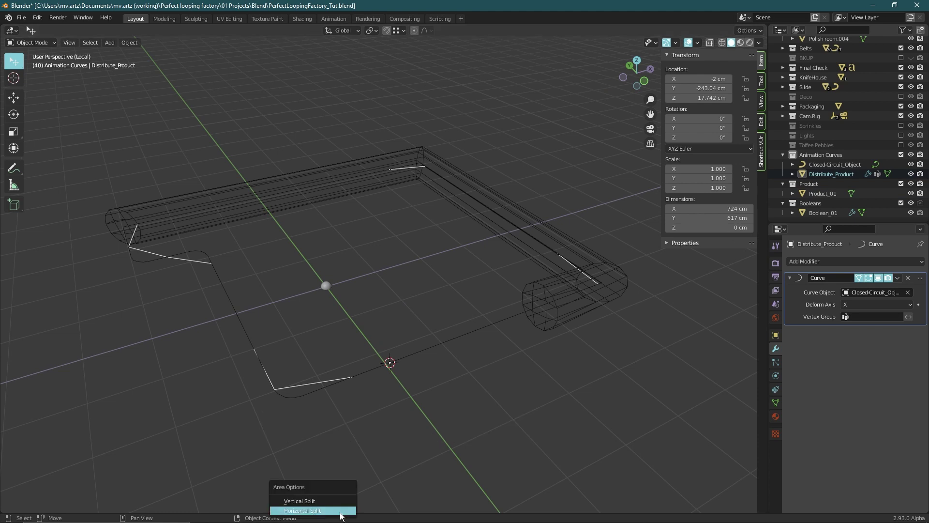
{"action": "left_click_drag", "start_coordinate": [340, 512], "coordinate": [350, 373]}
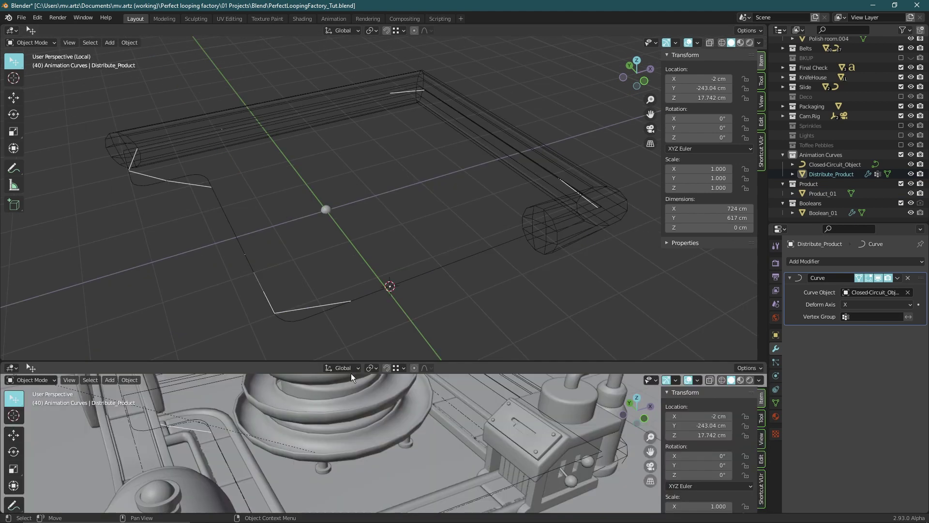
{"action": "key", "text": "shift+F3"}
{"action": "key", "text": "shift+F3"}
{"action": "key", "text": "shift+F3"}
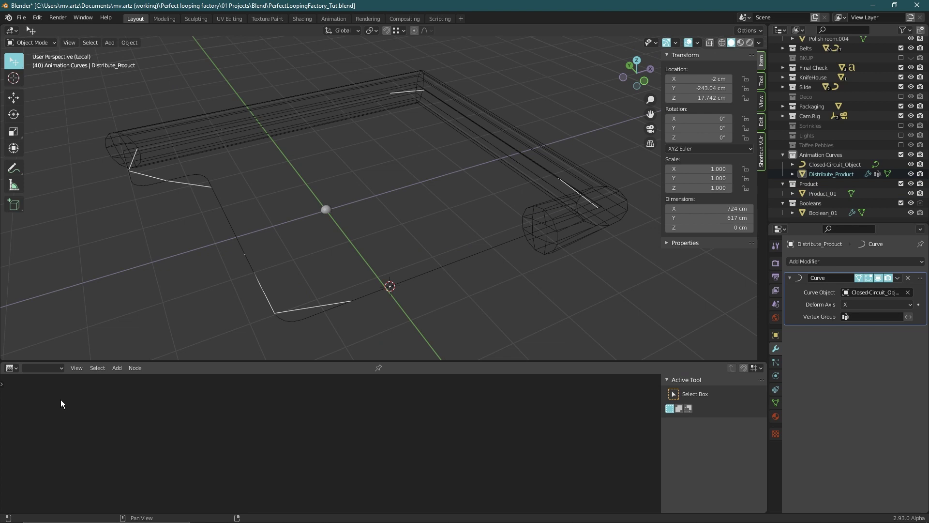
{"action": "key", "text": "ctrl+s"}
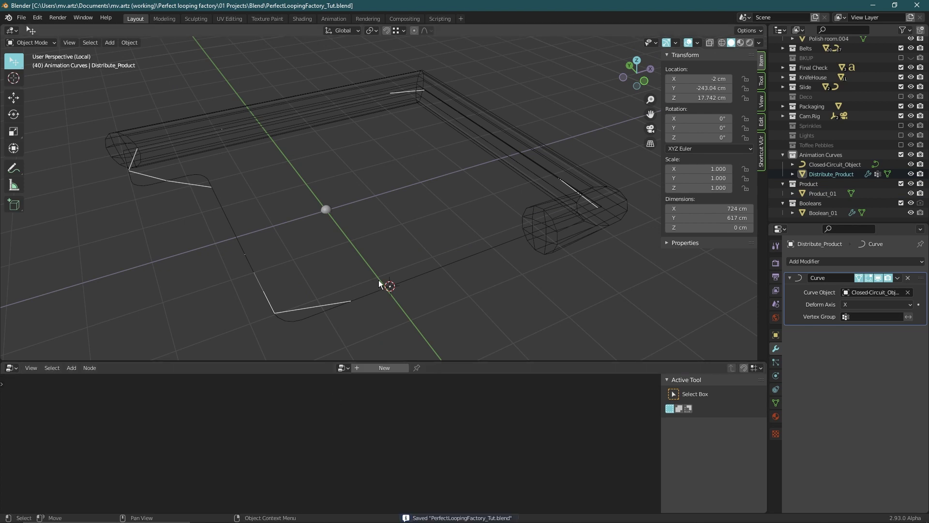
Create a new geometry node tree on Distribute_Product and insert a Point Instance node between Group Input and Group Output
{"action": "left_click", "coordinate": [385, 367]}
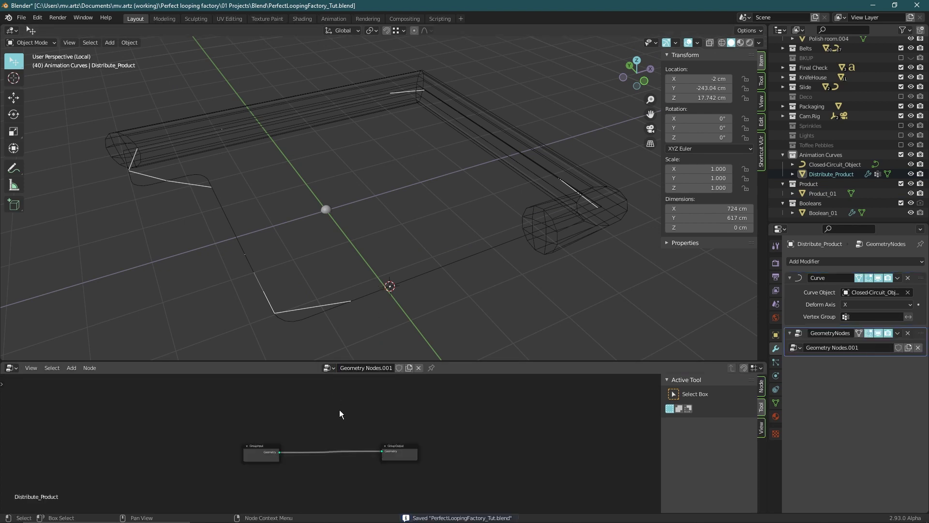
{"action": "scroll", "coordinate": [339, 414], "scroll_direction": "up", "scroll_amount": 2}
{"action": "key", "text": "shift+a"}
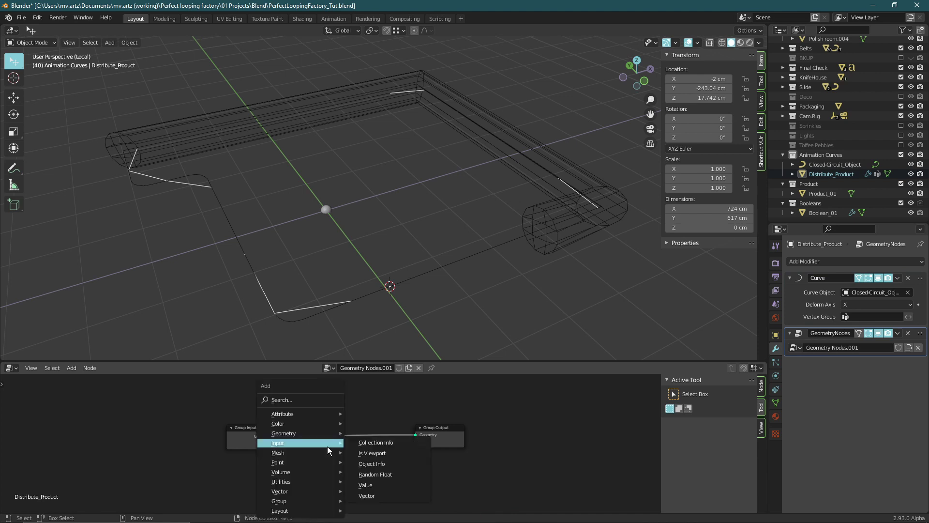
{"action": "mouse_move", "coordinate": [280, 461]}
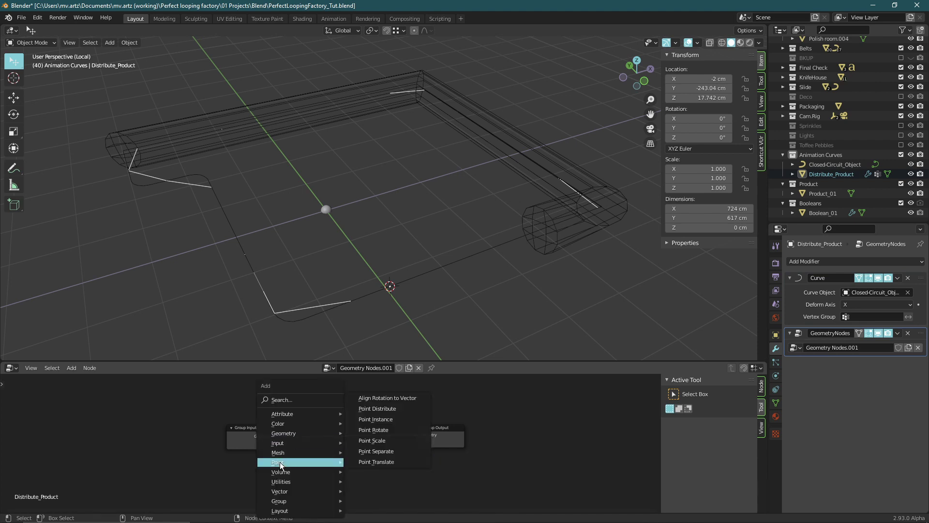
{"action": "left_click", "coordinate": [398, 425]}
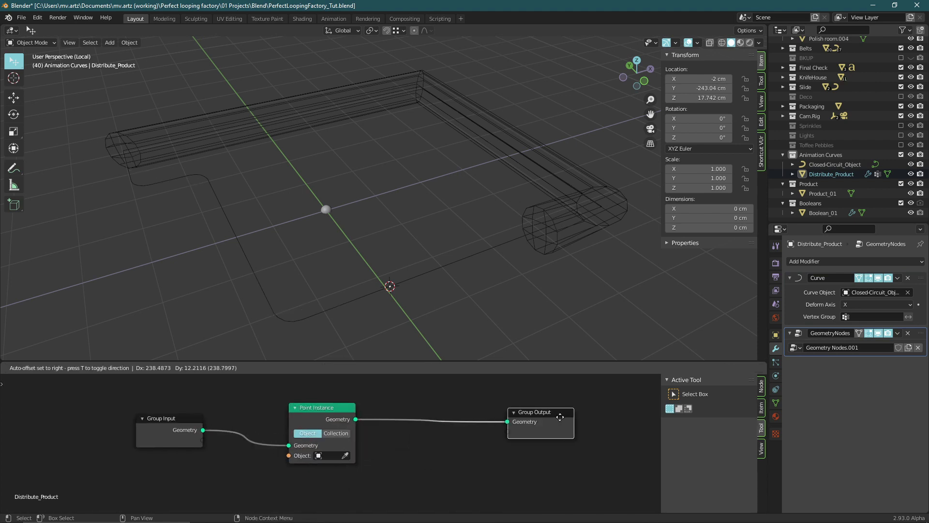
{"action": "left_click", "coordinate": [378, 457]}
Switch the Point Instance node to Collection and assign the Product collection
{"action": "left_click", "coordinate": [374, 437]}
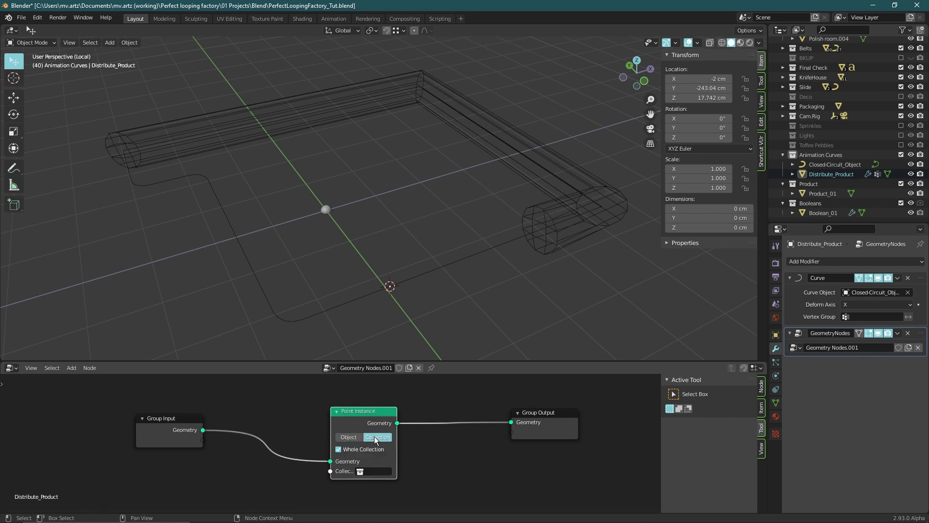
{"action": "left_click", "coordinate": [371, 471]}
{"action": "type", "text": "pro"}
{"action": "key", "text": "Return"}
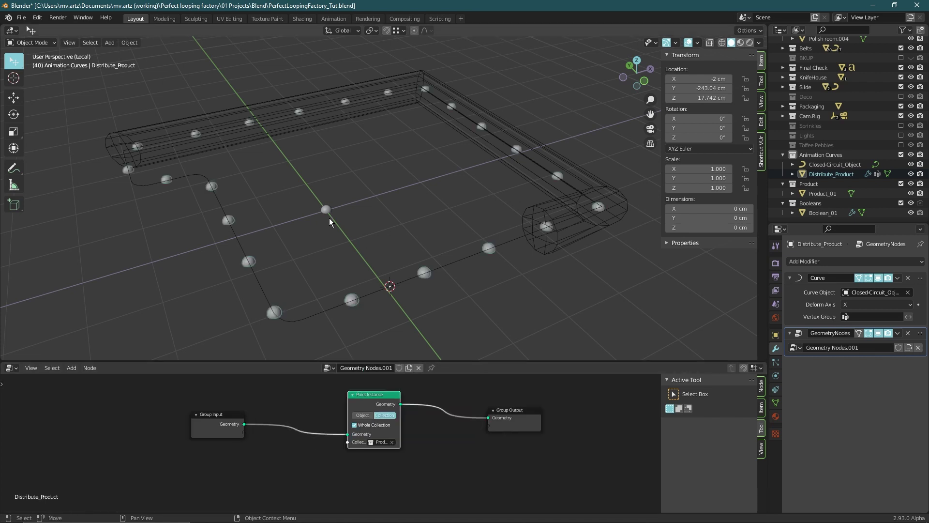
Duplicate Product_01 in place at the world origin
{"action": "left_click", "coordinate": [327, 209]}
{"action": "key", "text": "KP_Decimal"}
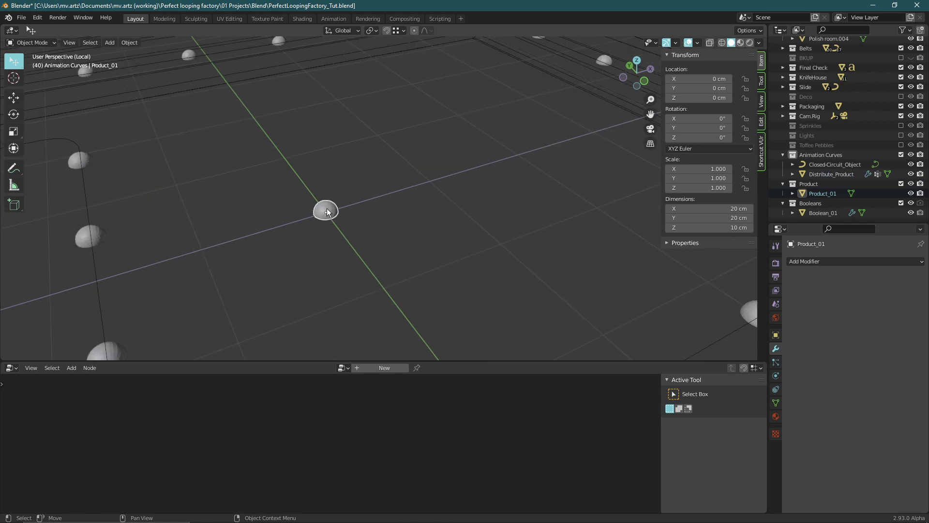
{"action": "key", "text": "shift+d"}
{"action": "right_click", "coordinate": [361, 201]}
Scale the duplicate's entire mesh along the X axis in Edit Mode
{"action": "key", "text": "ctrl+Tab"}
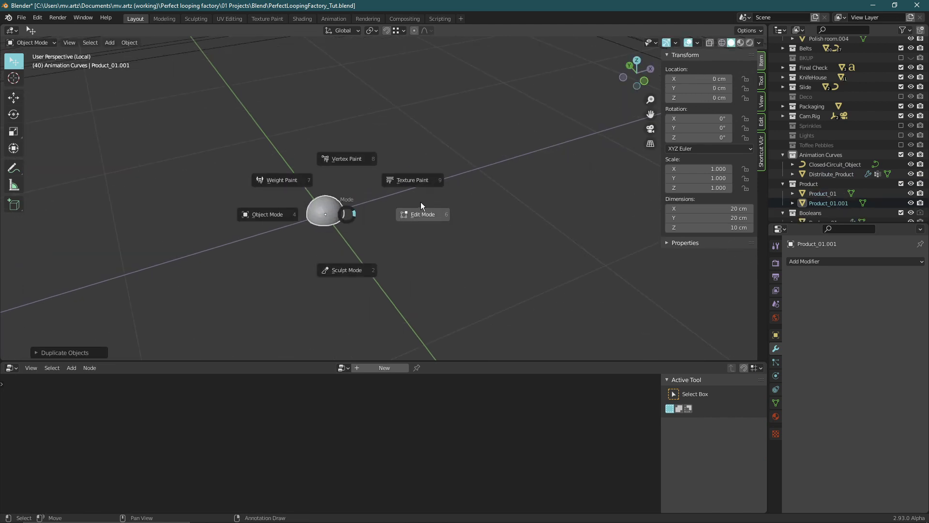
{"action": "left_click", "coordinate": [421, 205]}
{"action": "scroll", "coordinate": [345, 202], "scroll_direction": "up", "scroll_amount": 3}
{"action": "key", "text": "a"}
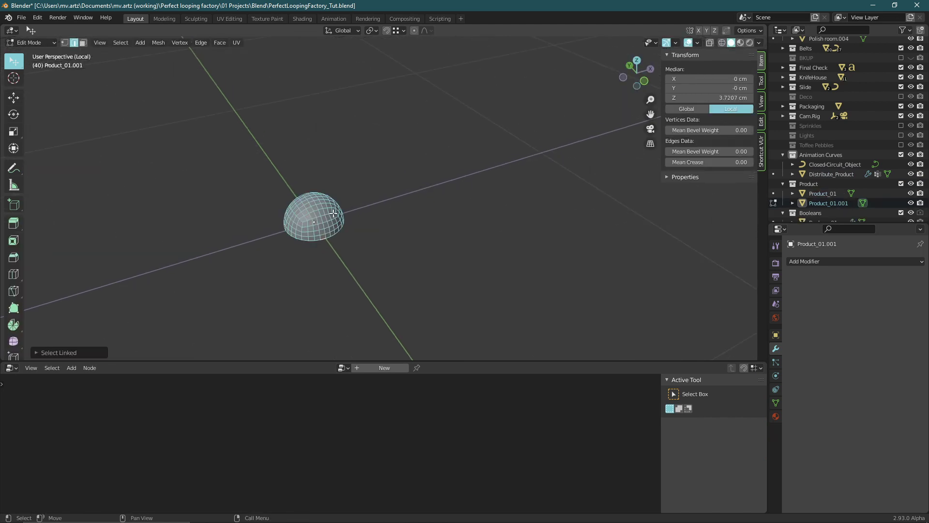
{"action": "key", "text": "s"}
{"action": "key", "text": "x"}
{"action": "left_click", "coordinate": [343, 205]}
Scale selected edges of the duplicate outward along X with proportional editing, making it about 26 cm long
{"action": "key", "text": "1"}
{"action": "left_click", "coordinate": [358, 198]}
{"action": "key", "text": "2"}
{"action": "scroll", "coordinate": [296, 220], "scroll_direction": "up", "scroll_amount": 5}
{"action": "left_click", "coordinate": [298, 222], "text": "alt"}
{"action": "left_click", "coordinate": [297, 223], "text": "alt"}
{"action": "middle_click_drag", "start_coordinate": [334, 217], "coordinate": [314, 215]}
{"action": "left_click", "coordinate": [417, 203], "text": "alt+shift"}
{"action": "key", "text": "o"}
{"action": "key", "text": "s"}
{"action": "key", "text": "x"}
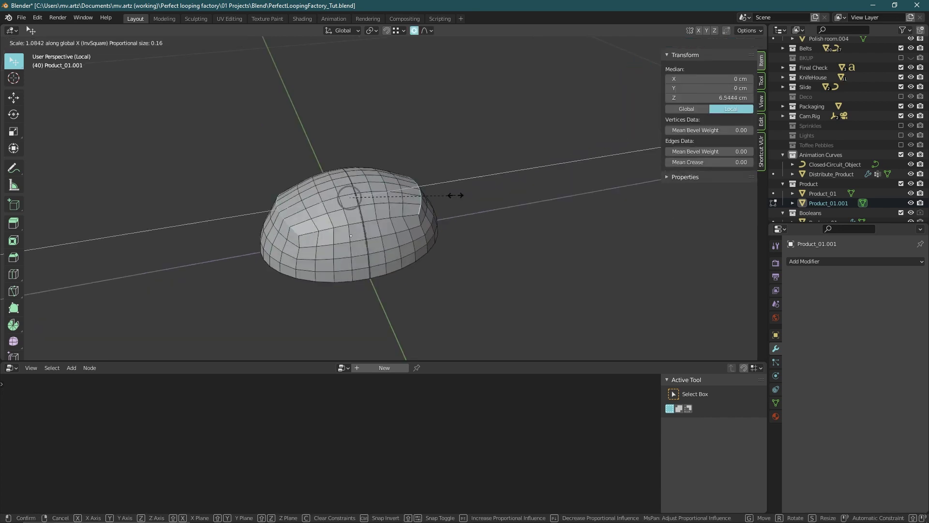
{"action": "left_click", "coordinate": [456, 195]}
{"action": "middle_click_drag", "start_coordinate": [450, 196], "coordinate": [382, 201]}
{"action": "key", "text": "Tab"}
{"action": "scroll", "coordinate": [405, 292], "scroll_direction": "down", "scroll_amount": 10}
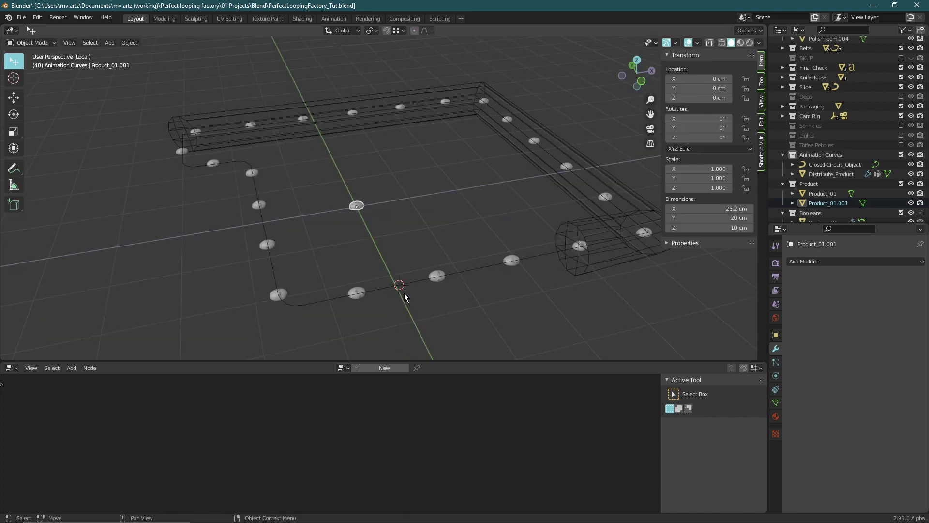
Turn off Whole Collection for Distribute_Product's Point Instance node and insert an Attribute Randomize node before it
{"action": "left_click", "coordinate": [430, 273]}
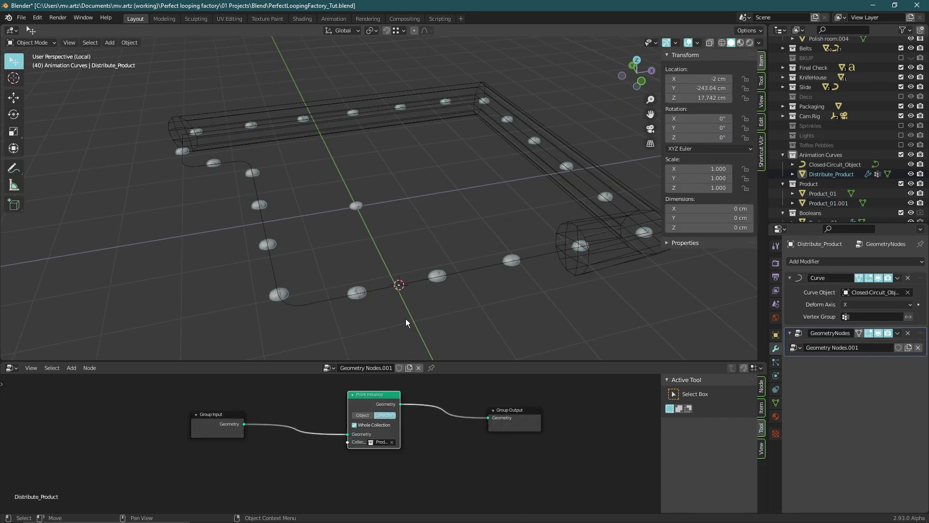
{"action": "left_click", "coordinate": [354, 424]}
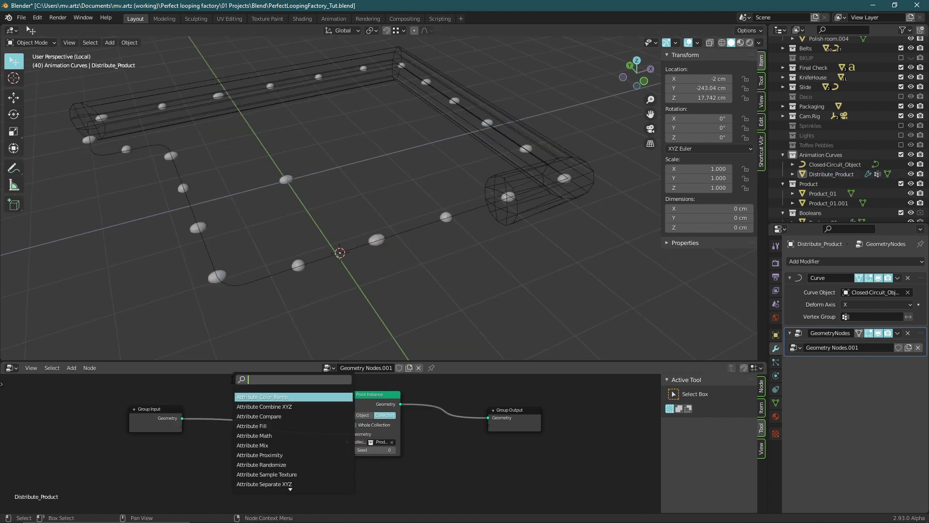
{"action": "type", "text": "ra"}
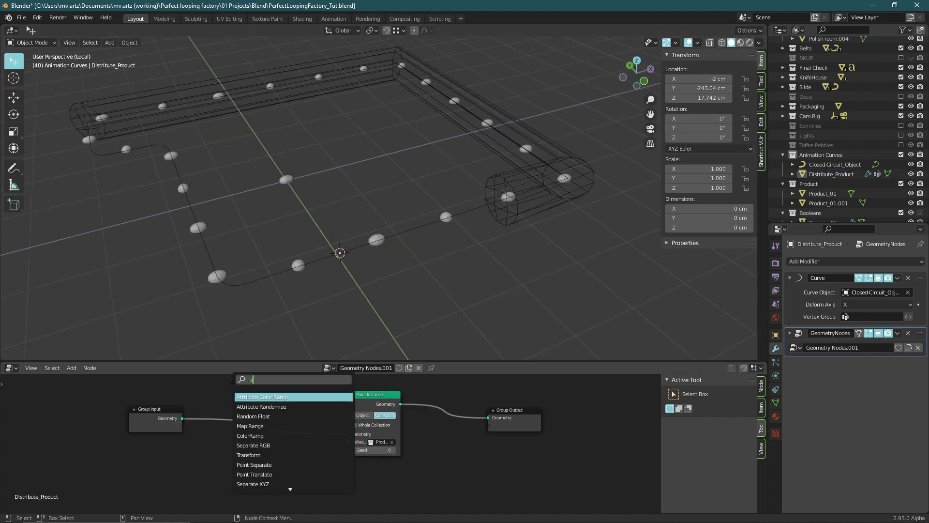
{"action": "type", "text": "ndo"}
{"action": "left_click", "coordinate": [280, 396]}
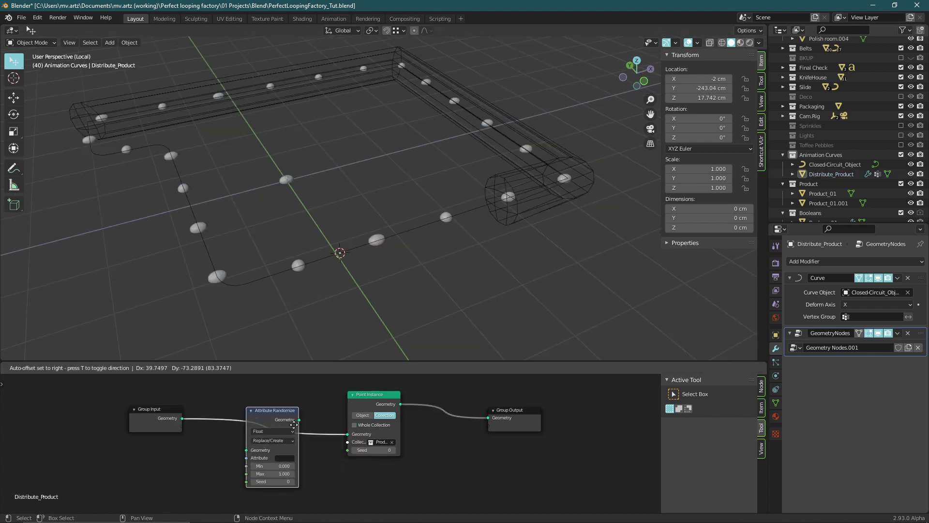
{"action": "left_click", "coordinate": [299, 437]}
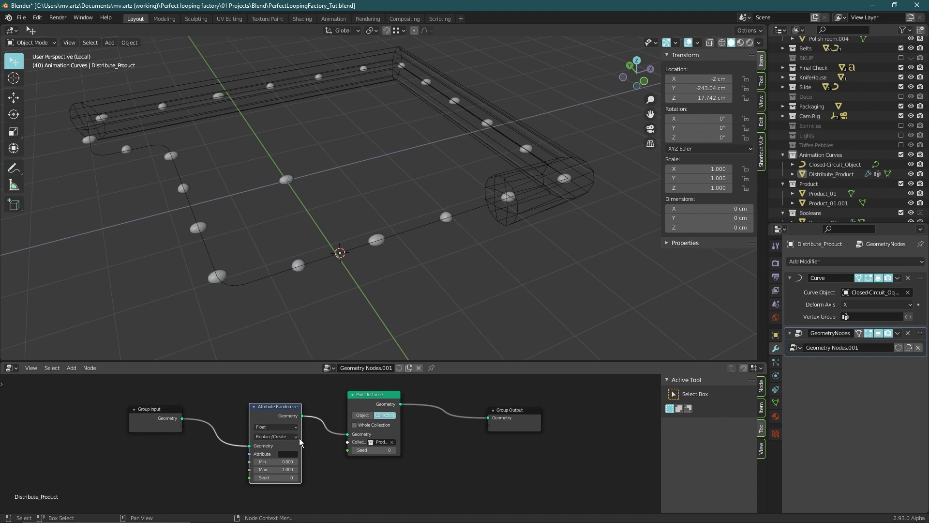
Set the Attribute Randomize data type to Vector and move the Point Instance node farther from it
{"action": "scroll", "coordinate": [321, 437], "scroll_direction": "up", "scroll_amount": 1}
{"action": "left_click", "coordinate": [277, 426]}
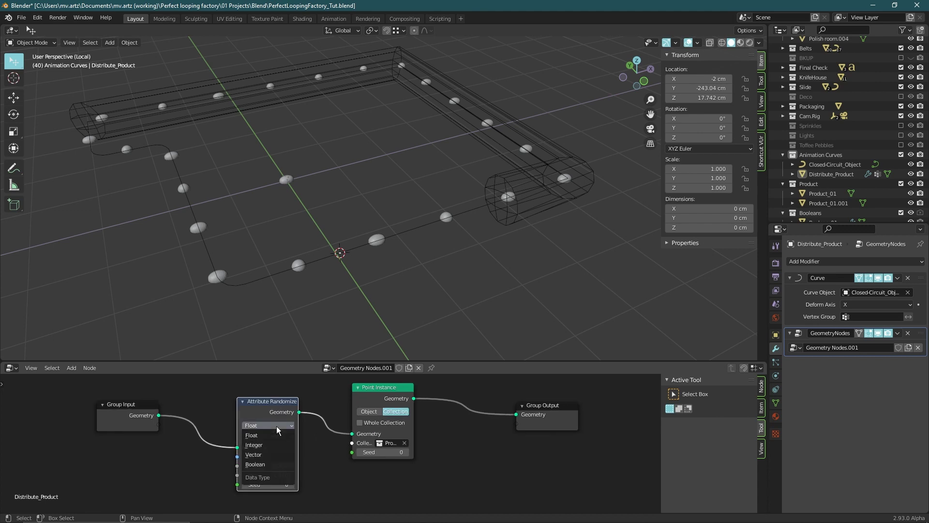
{"action": "left_click", "coordinate": [271, 454]}
{"action": "scroll", "coordinate": [461, 430], "scroll_direction": "down", "scroll_amount": 2}
{"action": "left_click_drag", "start_coordinate": [386, 427], "coordinate": [420, 428]}
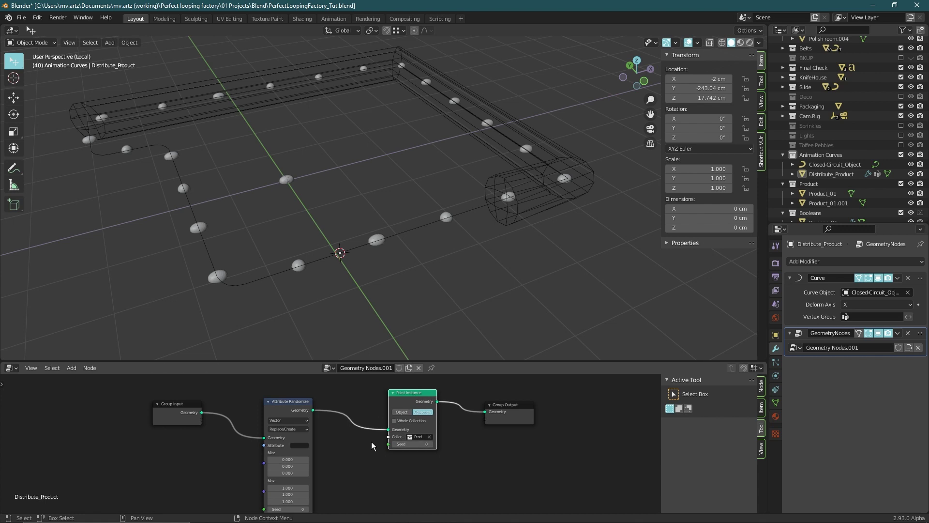
Set the Attribute Randomize node's attribute name to rotation
{"action": "middle_click_drag", "start_coordinate": [363, 443], "coordinate": [364, 409]}
{"action": "scroll", "coordinate": [297, 413], "scroll_direction": "up", "scroll_amount": 3}
{"action": "left_click", "coordinate": [295, 413]}
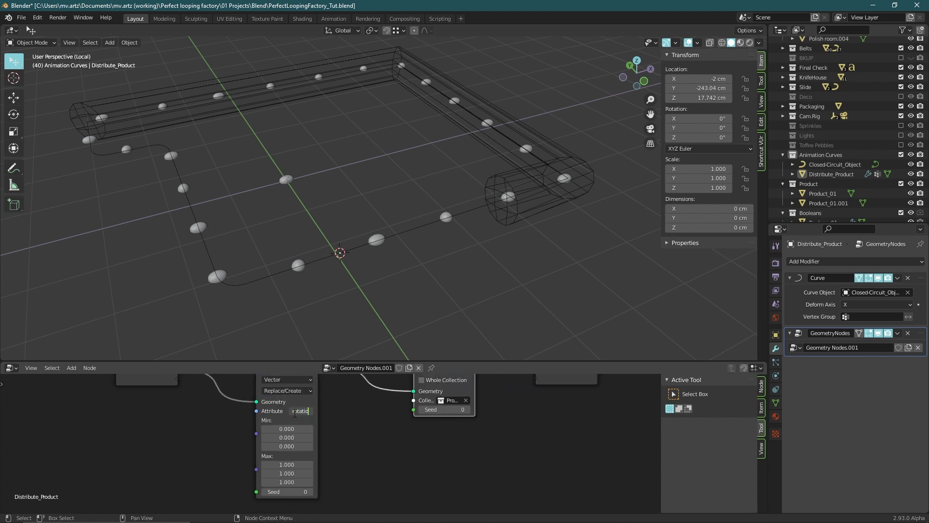
{"action": "type", "text": "rotation"}
{"action": "key", "text": "Return"}
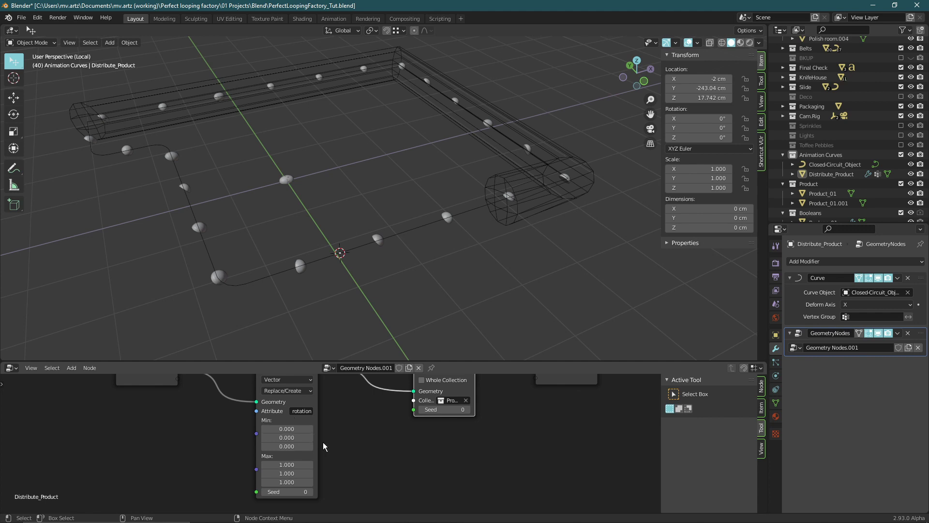
Set the Attribute Randomize node's Max vector to 0, 0 and 1.7 with seed 4, and save the file
{"action": "middle_click_drag", "start_coordinate": [328, 460], "coordinate": [344, 455]}
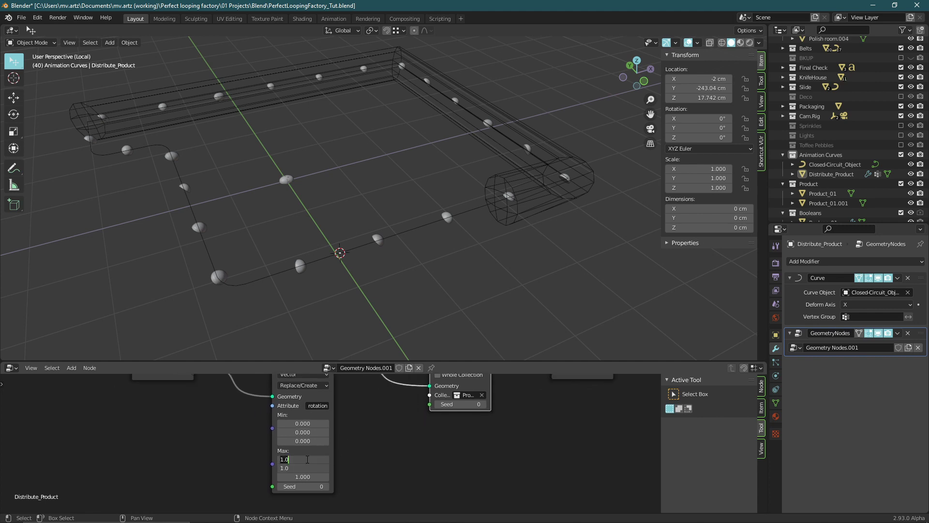
{"action": "key", "text": "Return"}
{"action": "key", "text": "ctrl+s"}
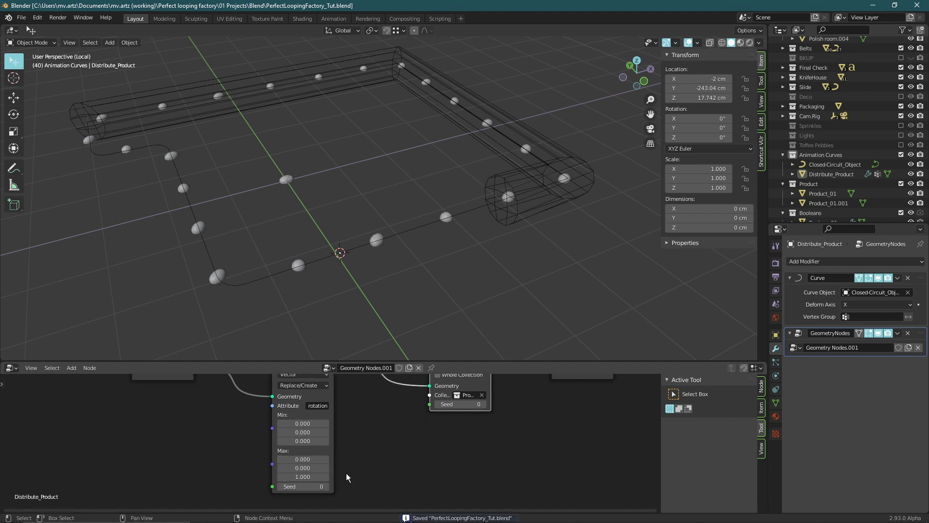
{"action": "scroll", "coordinate": [374, 456], "scroll_direction": "down", "scroll_amount": 1}
{"action": "middle_click_drag", "start_coordinate": [374, 453], "coordinate": [355, 456]}
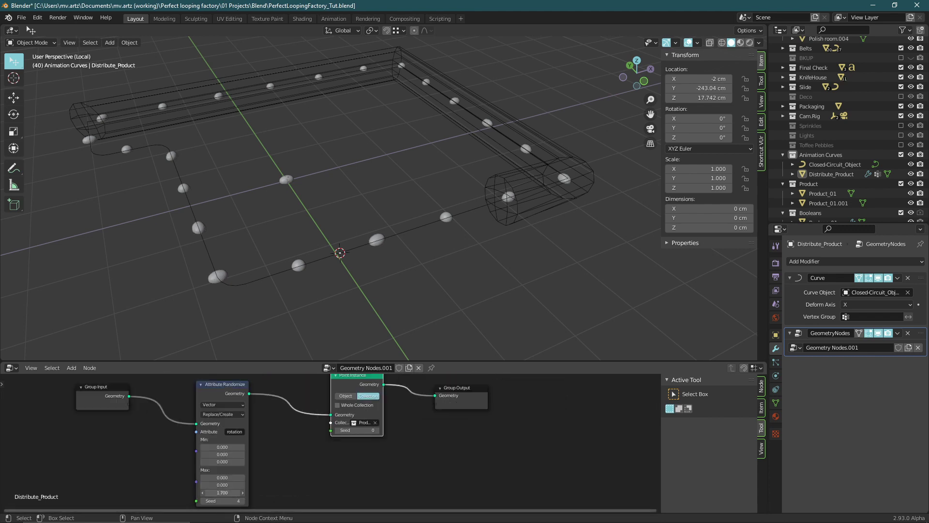
{"action": "scroll", "coordinate": [317, 424], "scroll_direction": "down", "scroll_amount": 2}
Add a Boolean modifier set to Difference to Distribute_Product, using Boolean_01 as its object
{"action": "left_click", "coordinate": [831, 261]}
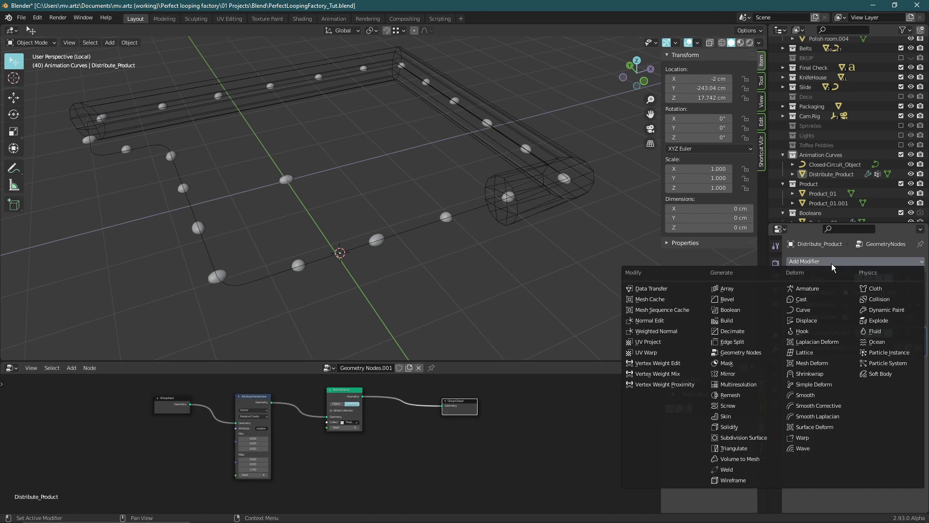
{"action": "left_click", "coordinate": [736, 310]}
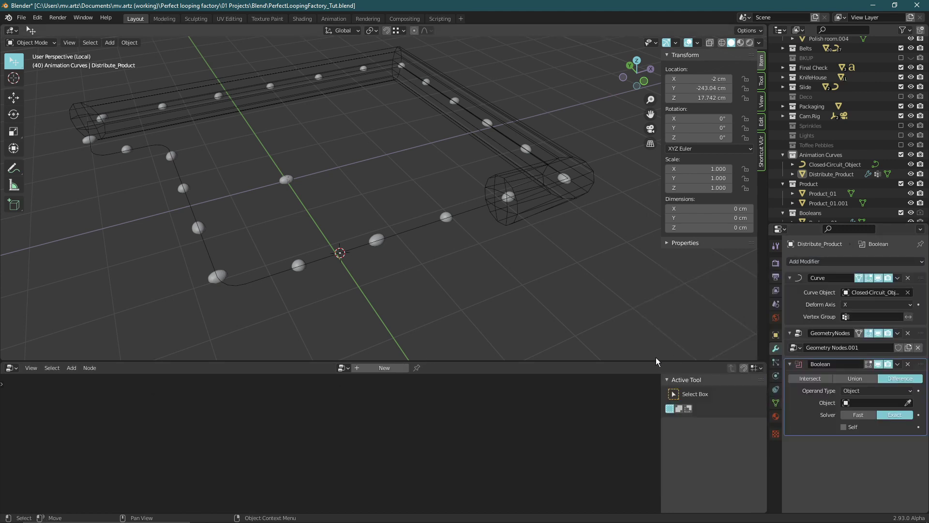
{"action": "left_click", "coordinate": [859, 402]}
{"action": "type", "text": "bo"}
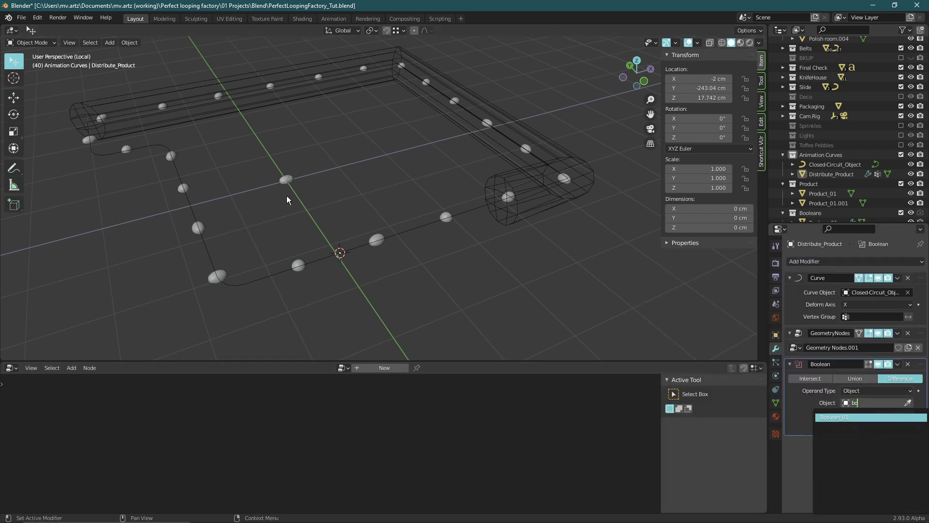
{"action": "key", "text": "Return"}
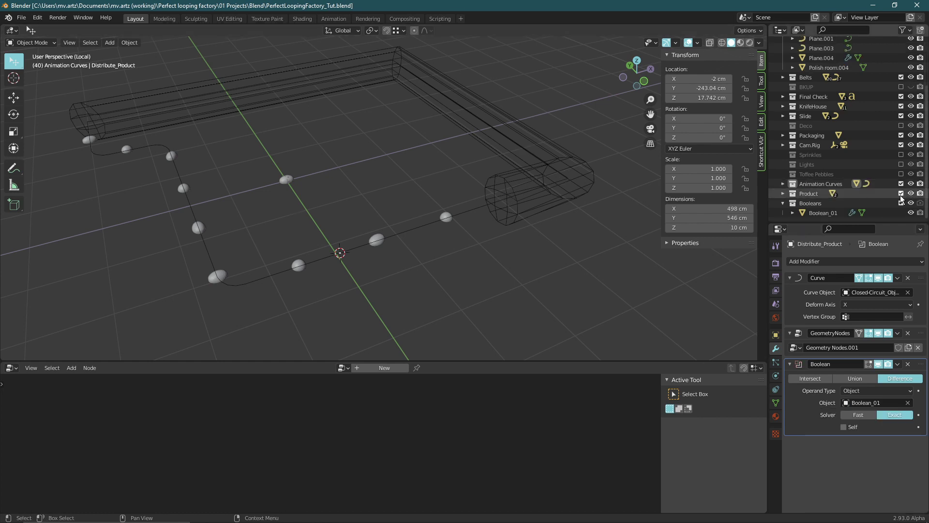
Exclude the Product collection and place the 3D cursor at the path's open end, away from the boolean tube
{"action": "left_click", "coordinate": [901, 193]}
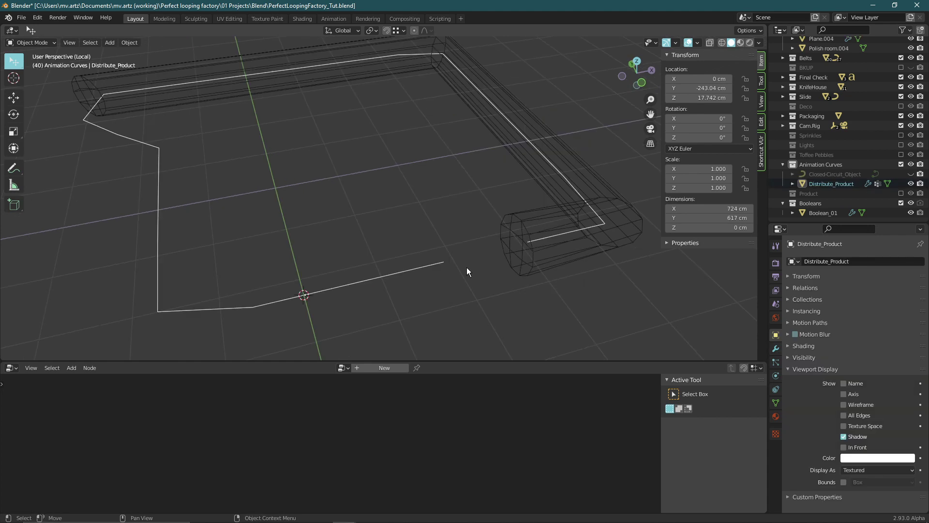
{"action": "scroll", "coordinate": [466, 267], "scroll_direction": "up", "scroll_amount": 3}
{"action": "right_click", "coordinate": [416, 246], "text": "shift"}
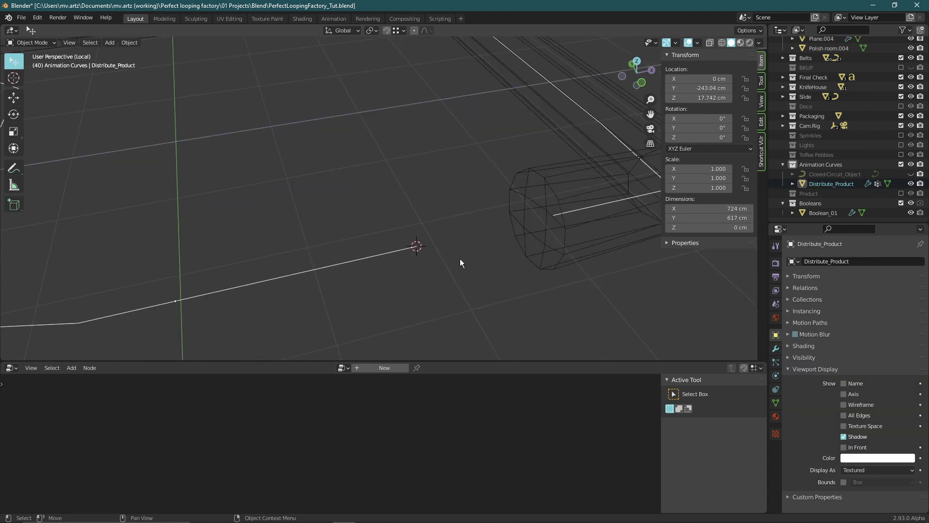
{"action": "scroll", "coordinate": [456, 249], "scroll_direction": "down", "scroll_amount": 5}
{"action": "scroll", "coordinate": [448, 245], "scroll_direction": "up", "scroll_amount": 3}
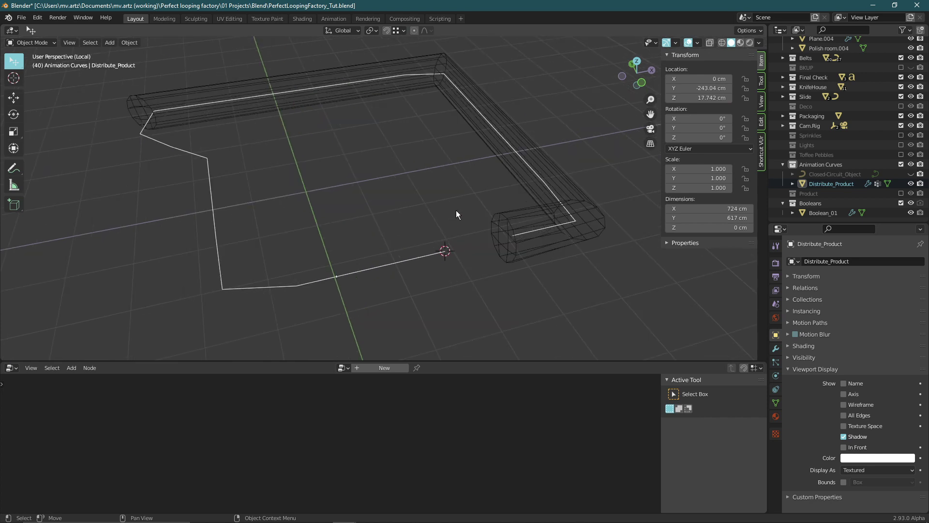
Switch the node editor area to the Dope Sheet and keyframe Distribute_Product's location at frame 1 with X at 0 cm
{"action": "key", "text": "shift+F12"}
{"action": "key", "text": "shift+Left"}
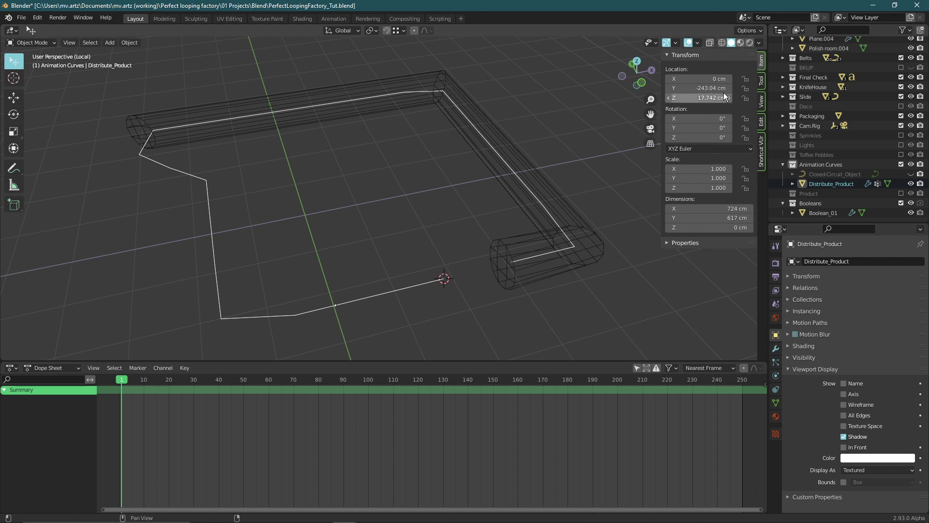
{"action": "right_click", "coordinate": [707, 79]}
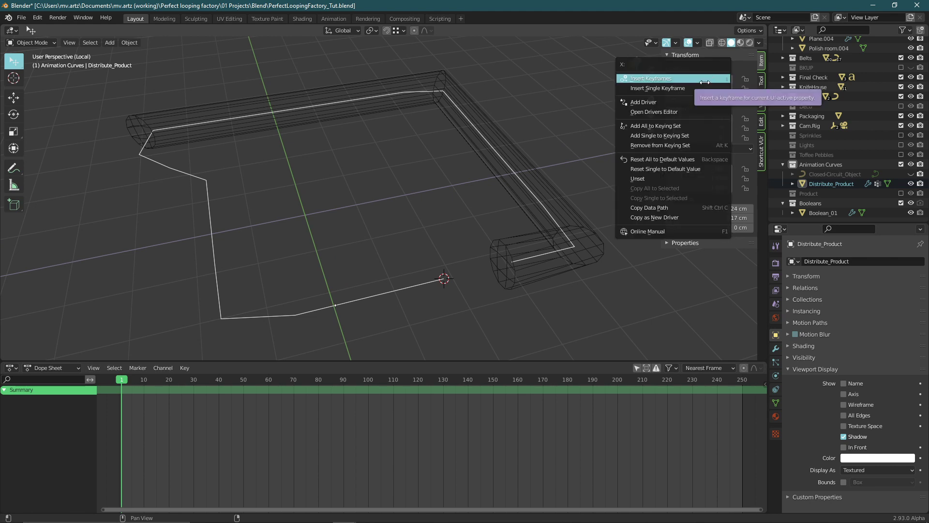
{"action": "left_click", "coordinate": [707, 82]}
Set Distribute_Product's X location to -2639.5 cm at frame 250, aligning the path end with the 3D cursor, and keyframe it
{"action": "key", "text": "shift+Right"}
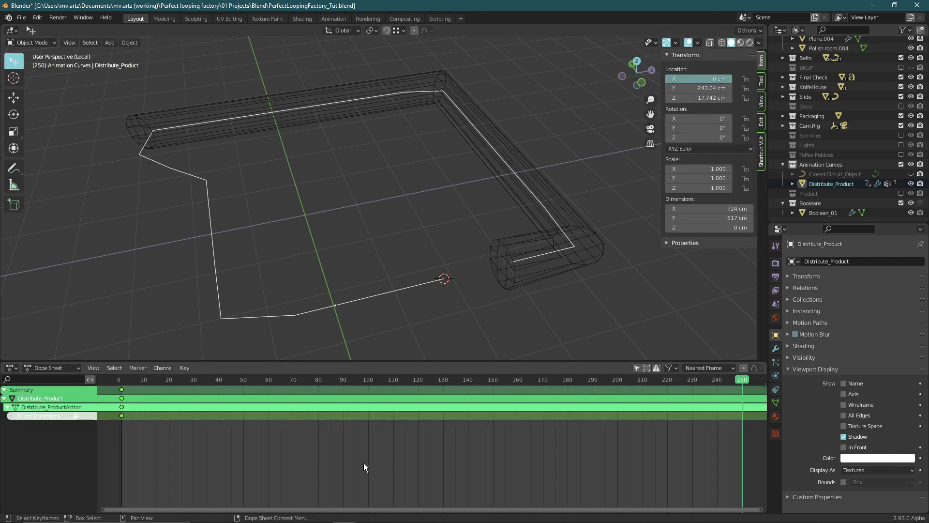
{"action": "mouse_move", "coordinate": [699, 79]}
{"action": "left_mouse_down"}
{"action": "mouse_move", "coordinate": [542, 79]}
{"action": "mouse_move", "coordinate": [705, 77]}
{"action": "left_mouse_up"}
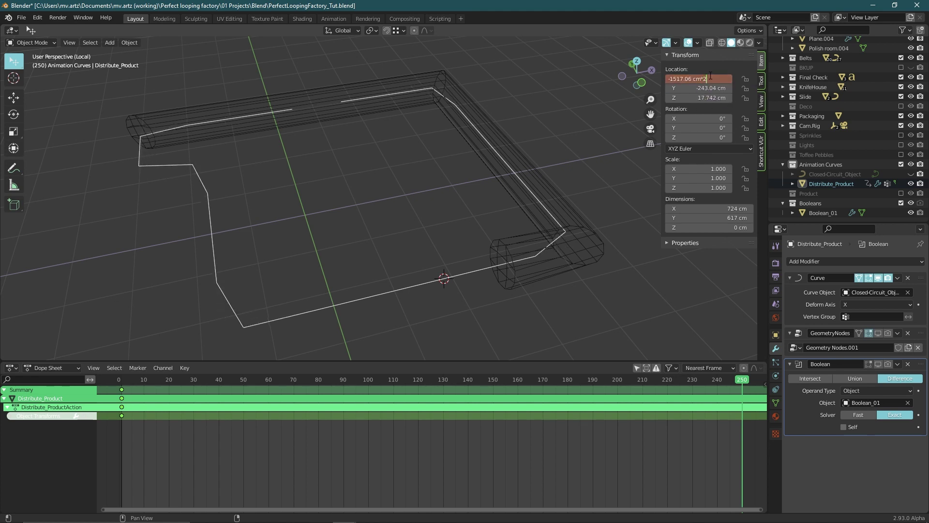
{"action": "key", "text": "Return"}
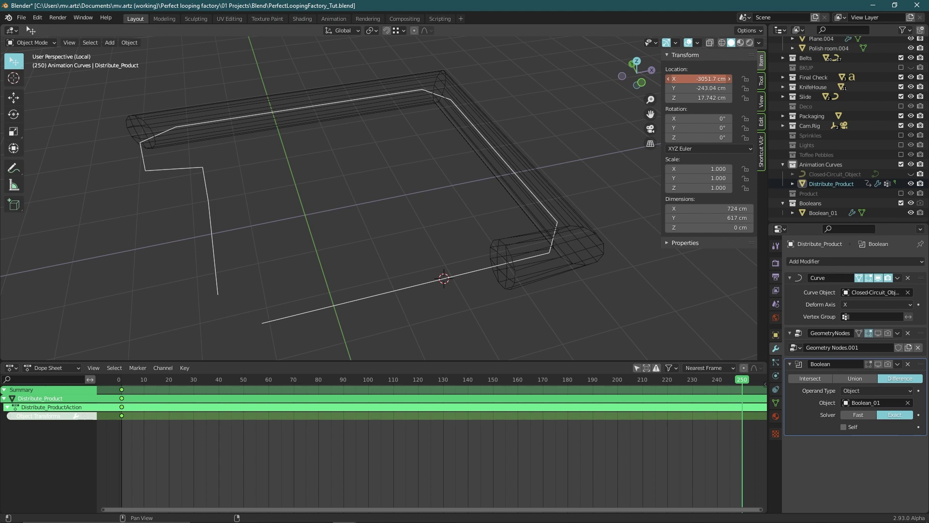
{"action": "left_click_drag", "start_coordinate": [698, 78], "coordinate": [707, 79]}
{"action": "key", "text": "i"}
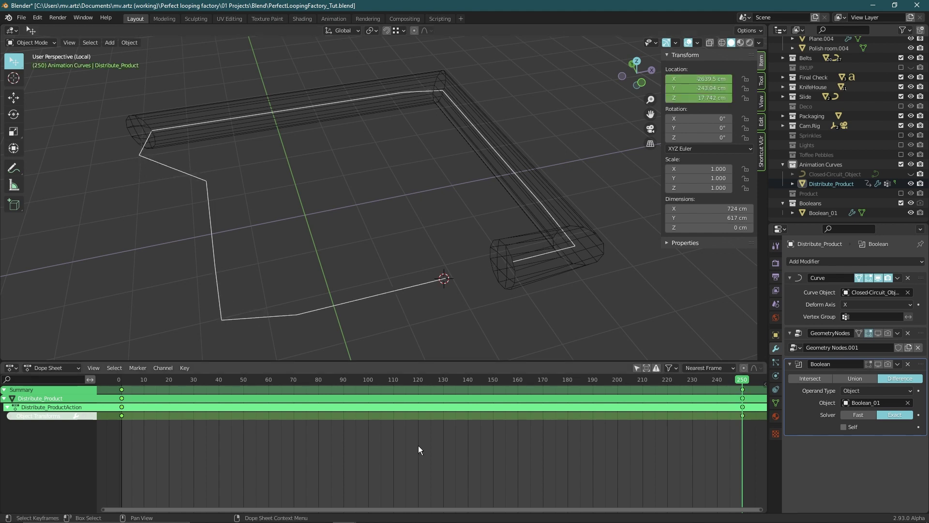
Switch to an enlarged Graph Editor, delete the Y and Z Location channels, and frame the X Location curve
{"action": "key", "text": "ctrl+Tab"}
{"action": "left_click_drag", "start_coordinate": [496, 362], "coordinate": [496, 126]}
{"action": "key", "text": "Home"}
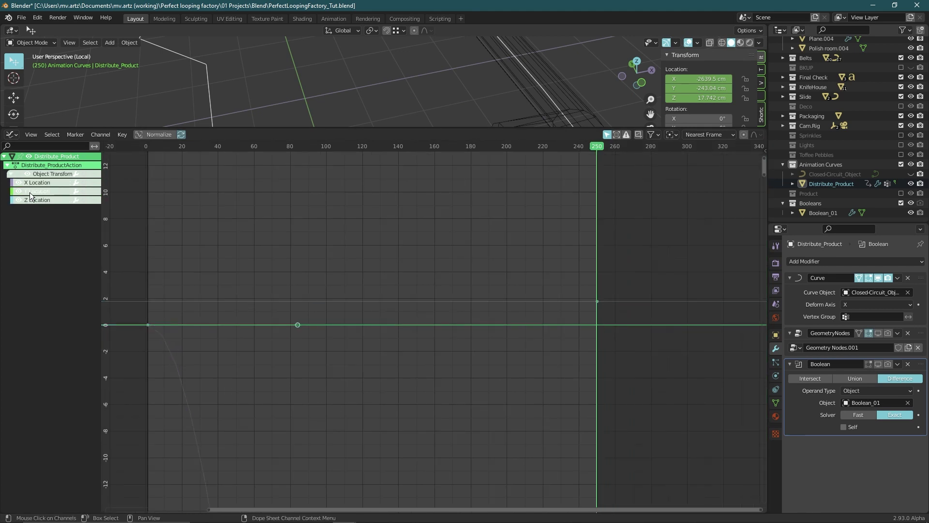
{"action": "left_click", "coordinate": [34, 201], "text": "shift"}
{"action": "key", "text": "x"}
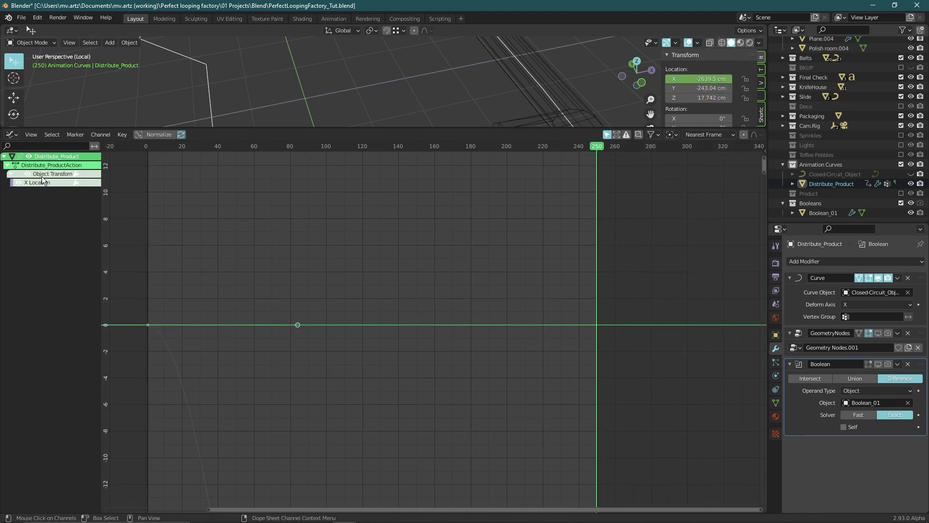
{"action": "left_click", "coordinate": [39, 182]}
{"action": "key", "text": "Home"}
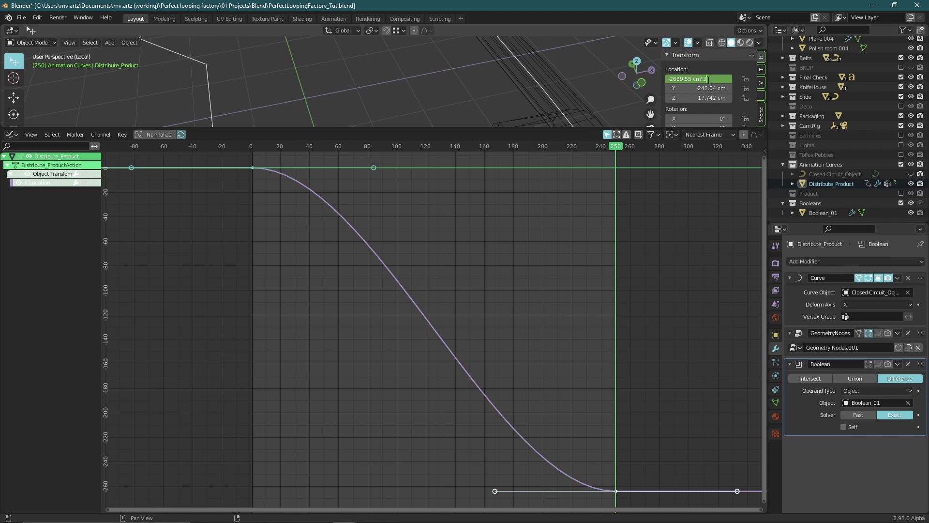
Multiply the X location at frame 250 by 3 to -7918.7 cm and keyframe it
{"action": "key", "text": "Return"}
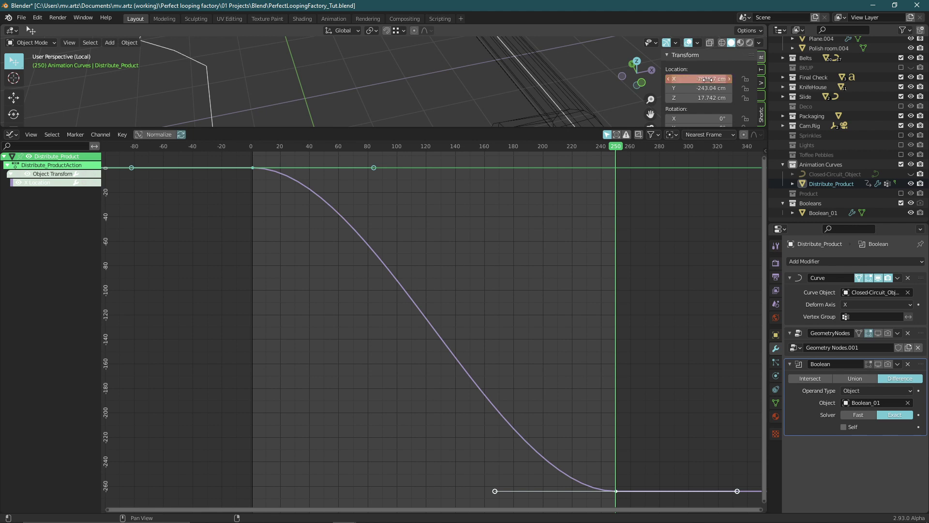
{"action": "key", "text": "i"}
{"action": "left_click", "coordinate": [564, 302]}
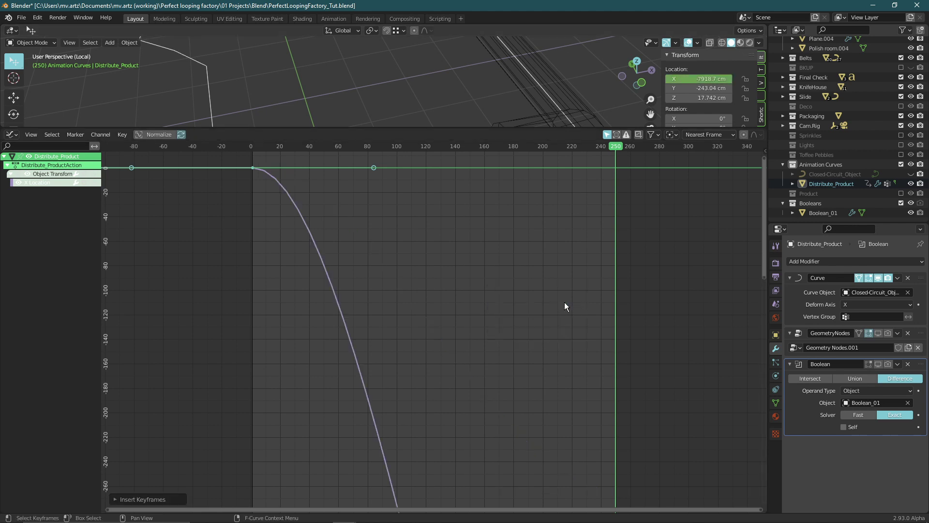
{"action": "scroll", "coordinate": [565, 302], "scroll_direction": "down", "scroll_amount": 2}
{"action": "key", "text": "Home"}
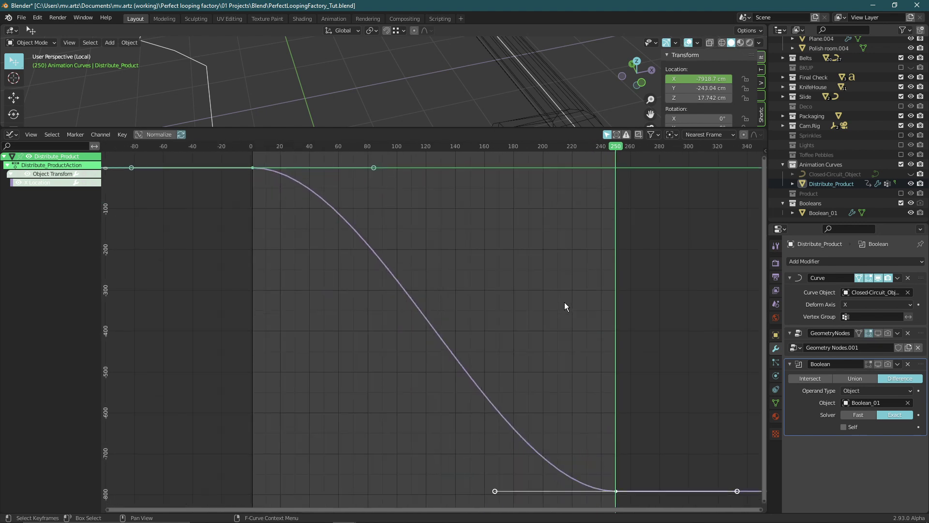
Set the X Location keyframes' interpolation to Linear and save the file
{"action": "scroll", "coordinate": [513, 306], "scroll_direction": "down", "scroll_amount": 1}
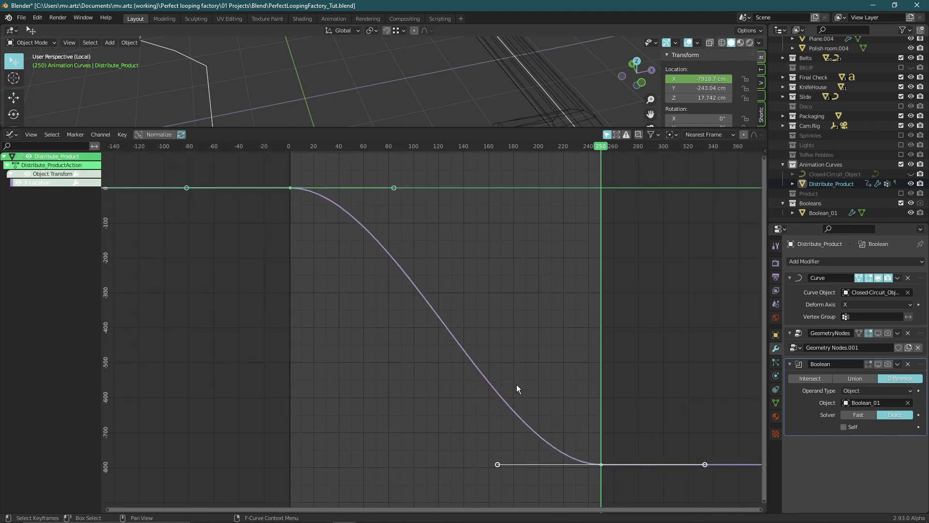
{"action": "key", "text": "t"}
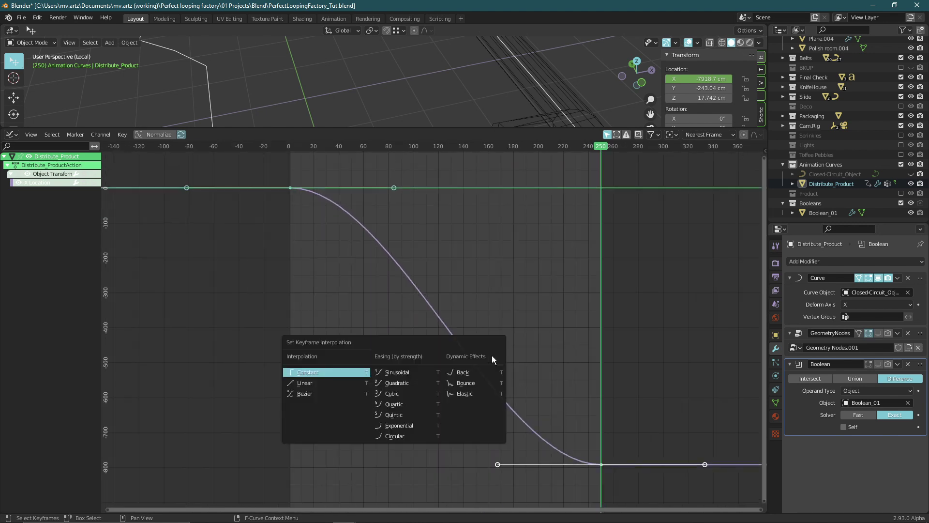
{"action": "left_click", "coordinate": [329, 385]}
{"action": "scroll", "coordinate": [397, 266], "scroll_direction": "down", "scroll_amount": 1}
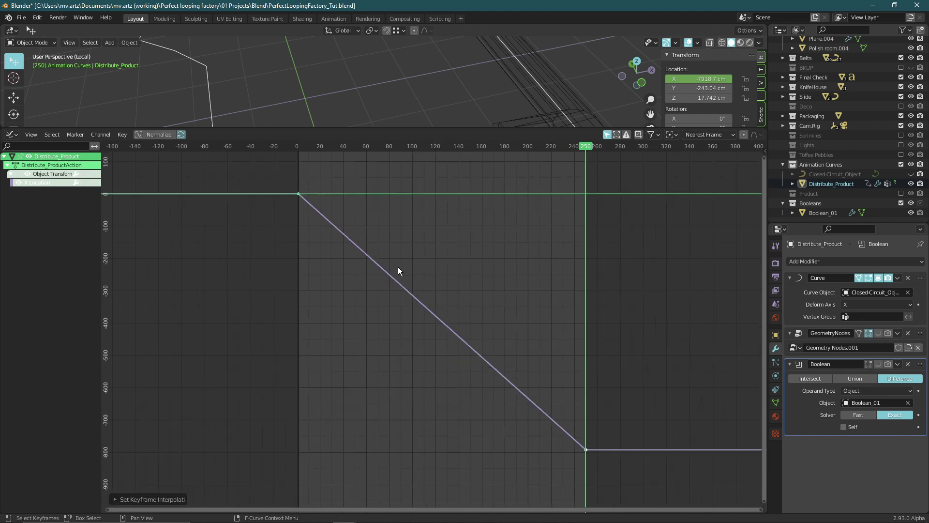
{"action": "scroll", "coordinate": [425, 85], "scroll_direction": "down", "scroll_amount": 4}
{"action": "key", "text": "ctrl+s"}
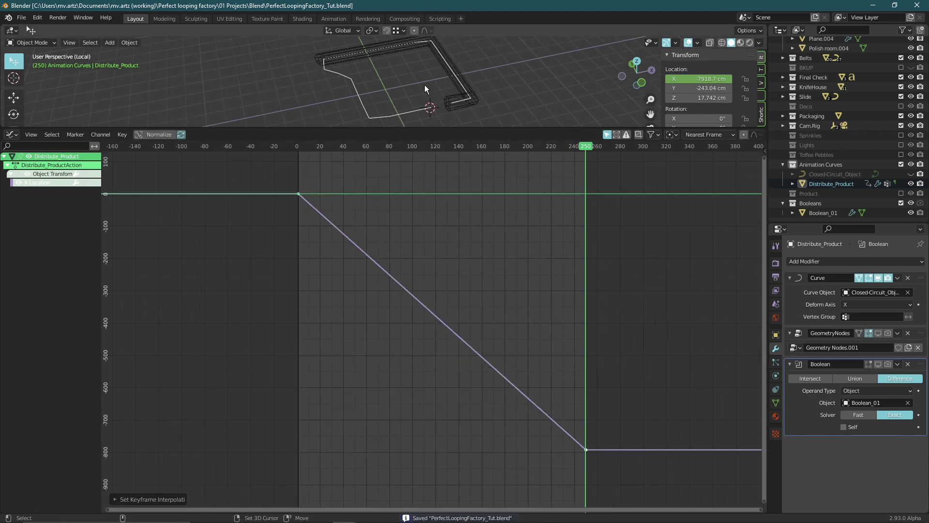
Preview the animation, divide the X location at frame 250 by 3 to -2639.5 cm, and keyframe all channels
{"action": "key", "text": "space"}
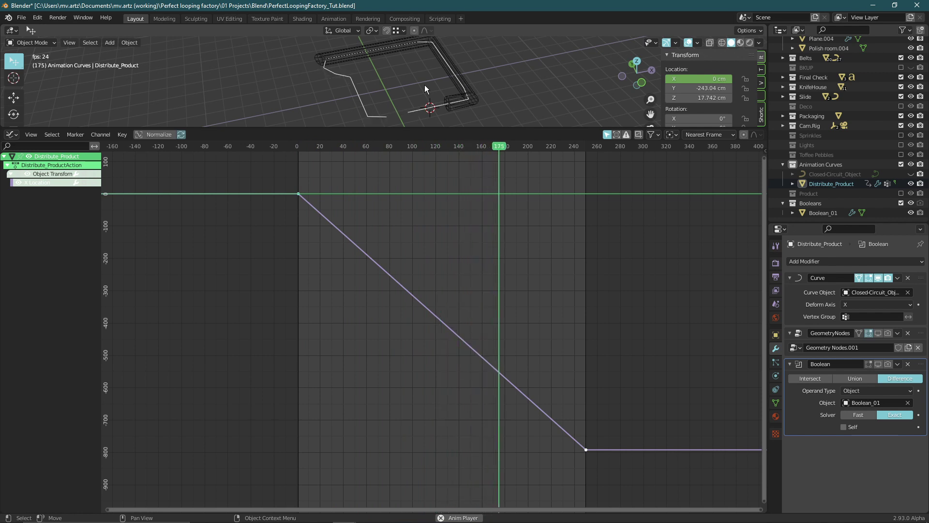
{"action": "left_click", "coordinate": [710, 79]}
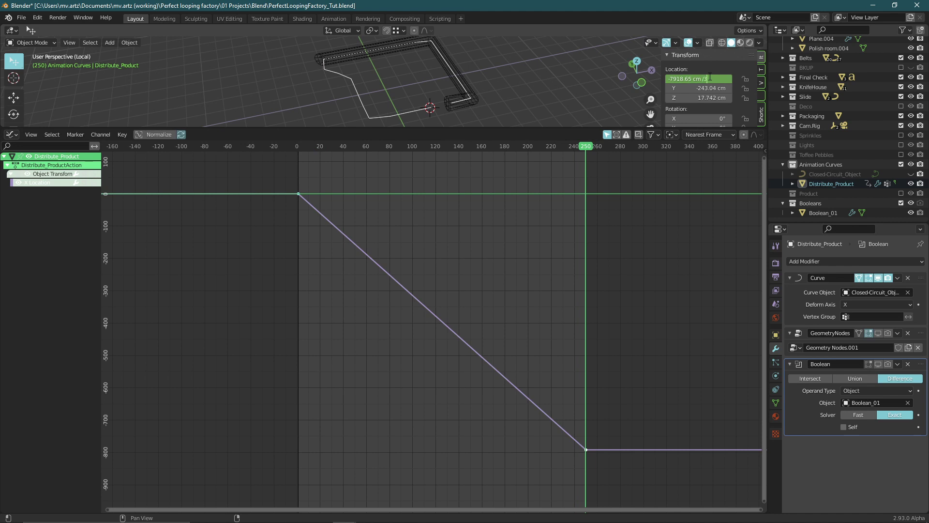
{"action": "key", "text": "i"}
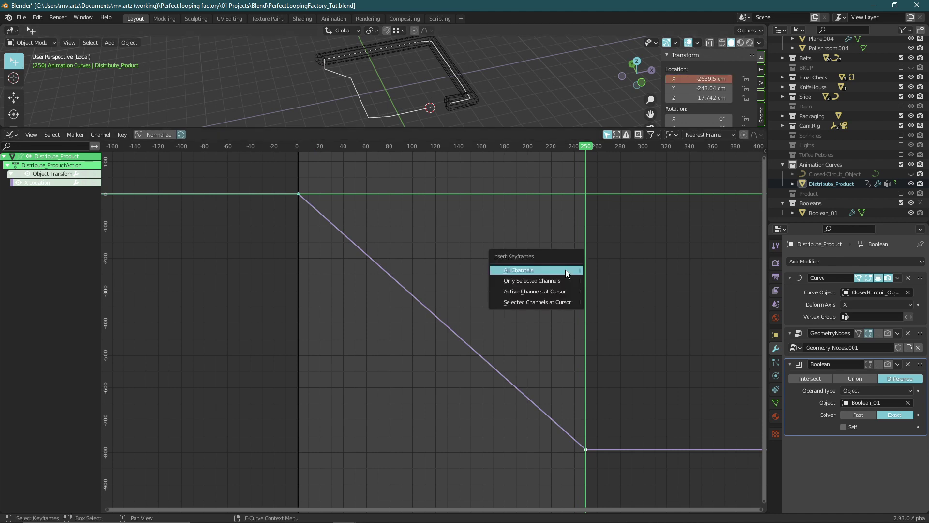
{"action": "left_click", "coordinate": [565, 269]}
Play back the path animation in an enlarged 3D viewport
{"action": "key", "text": "space"}
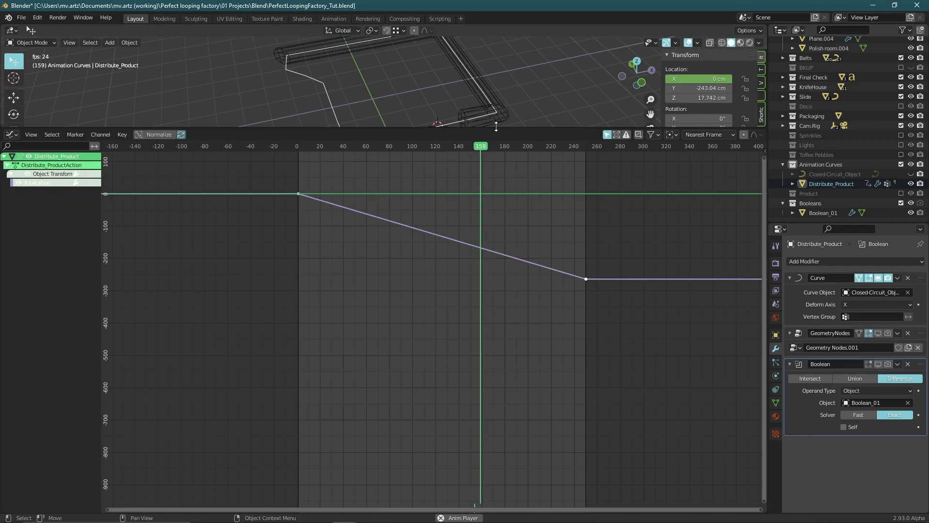
{"action": "left_click_drag", "start_coordinate": [490, 129], "coordinate": [491, 261]}
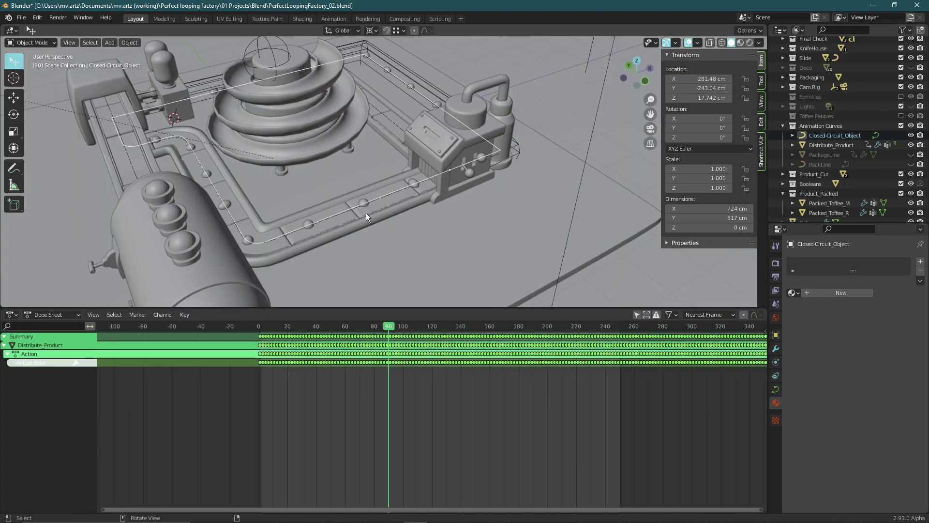
{"action": "scroll", "coordinate": [366, 213], "scroll_direction": "up", "scroll_amount": 2}
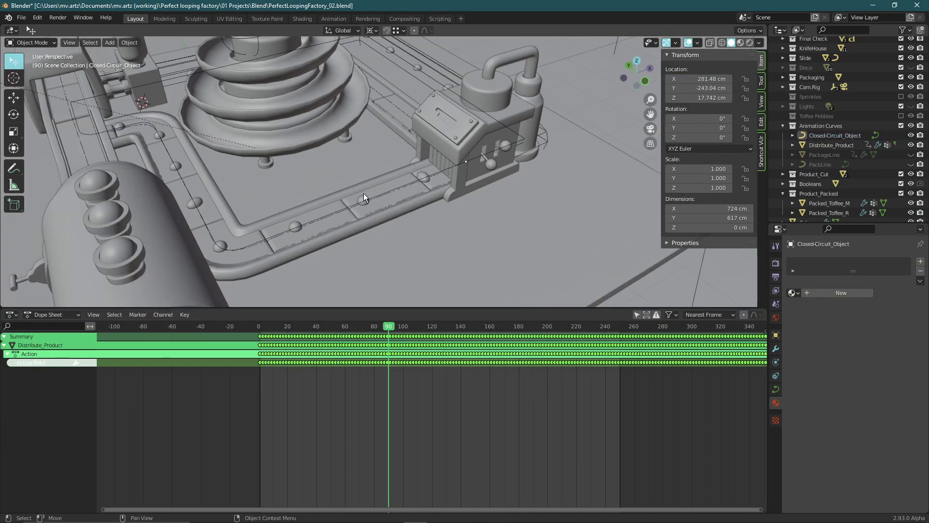
Select the Distribute_Product object and search the available commands for "bake"
{"action": "left_click", "coordinate": [365, 196]}
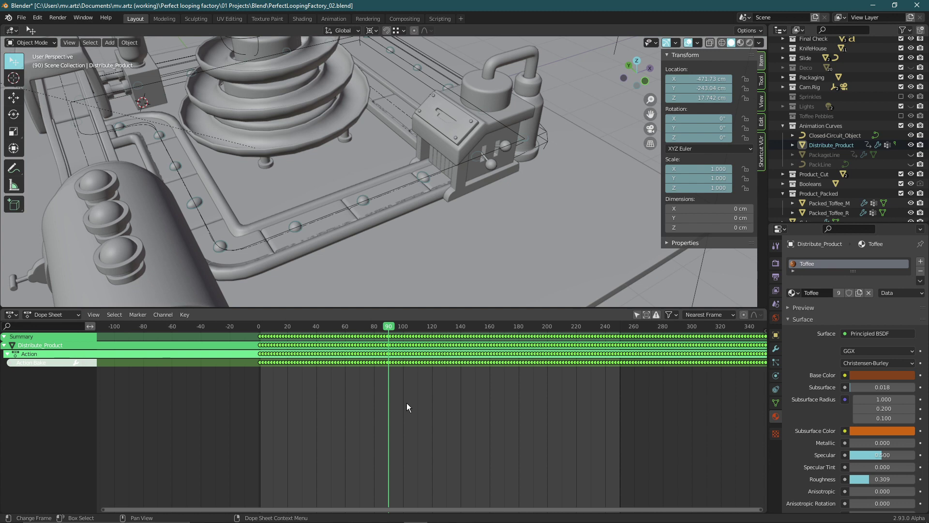
{"action": "key", "text": "F3"}
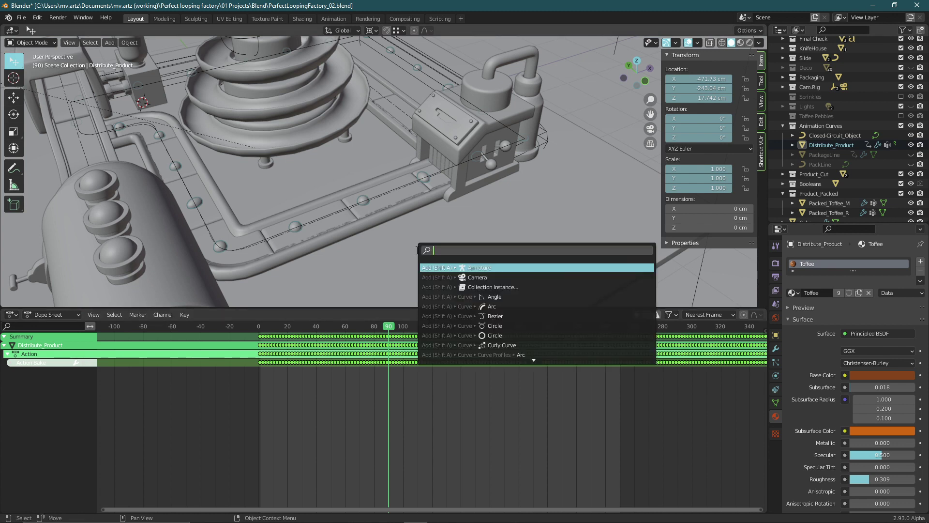
{"action": "type", "text": "bake"}
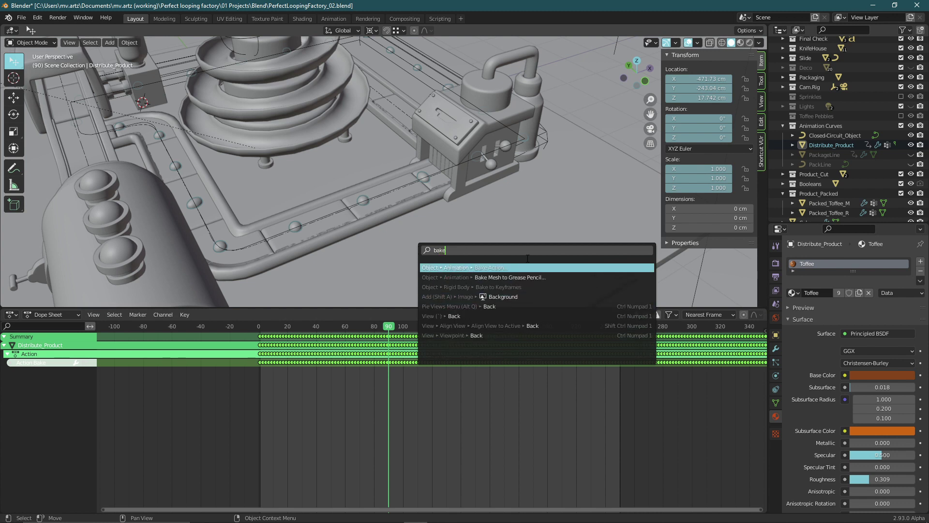
{"action": "left_click", "coordinate": [525, 212]}
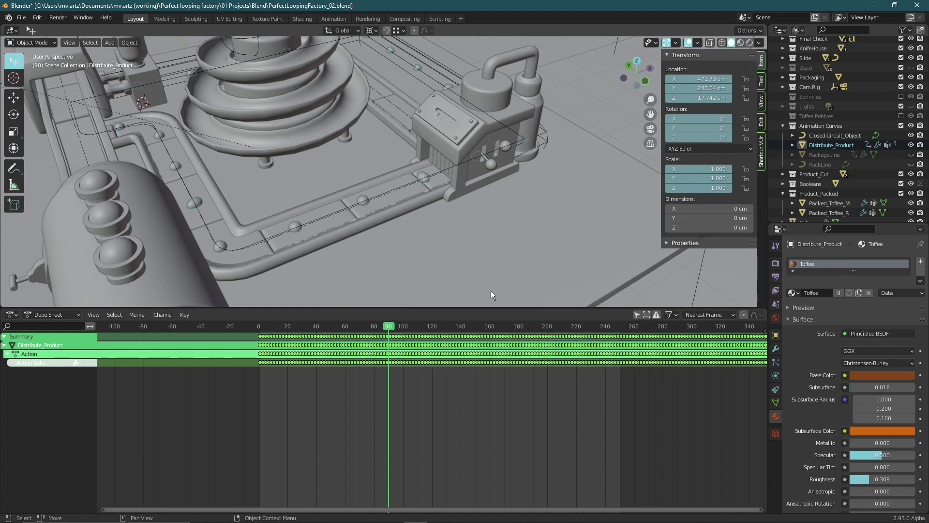
Select the Distribute_Product object and start an Alembic (.abc) export, opening the ABC folder as its destination
{"action": "left_click", "coordinate": [368, 199]}
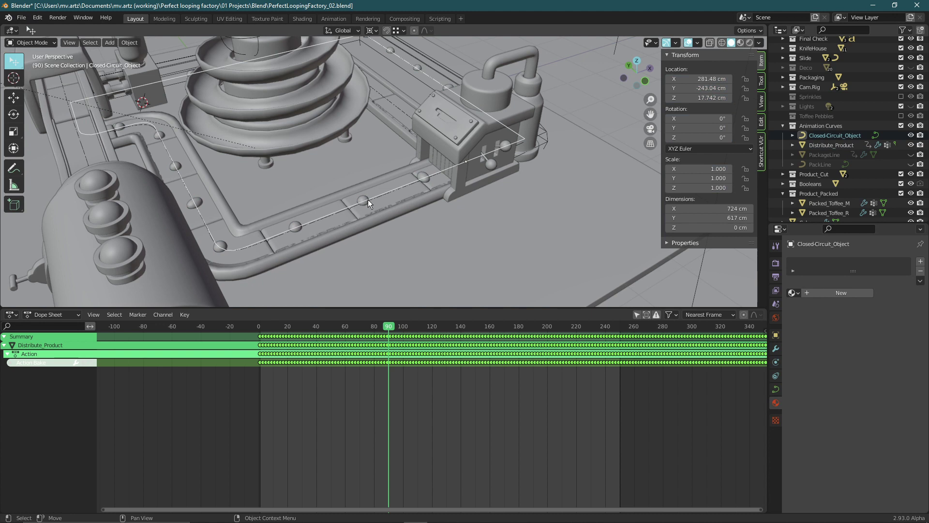
{"action": "left_click", "coordinate": [365, 196]}
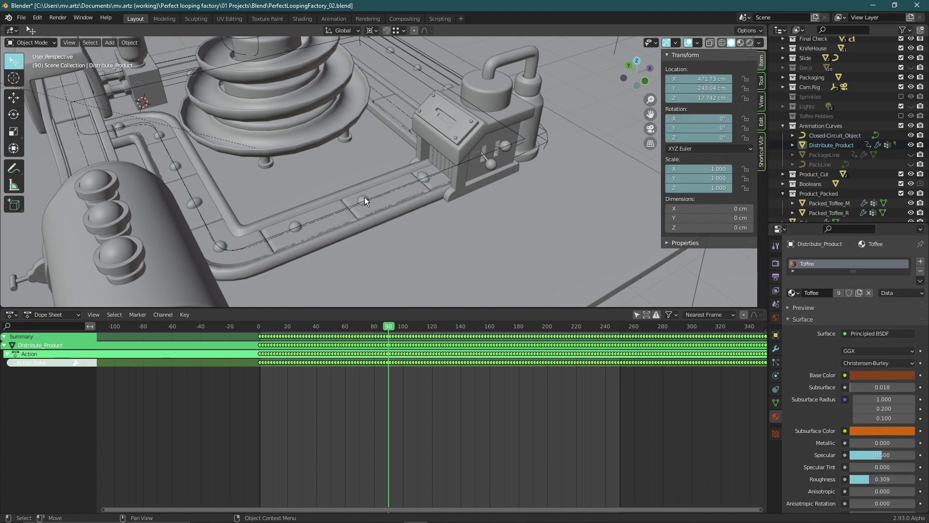
{"action": "left_click", "coordinate": [21, 17]}
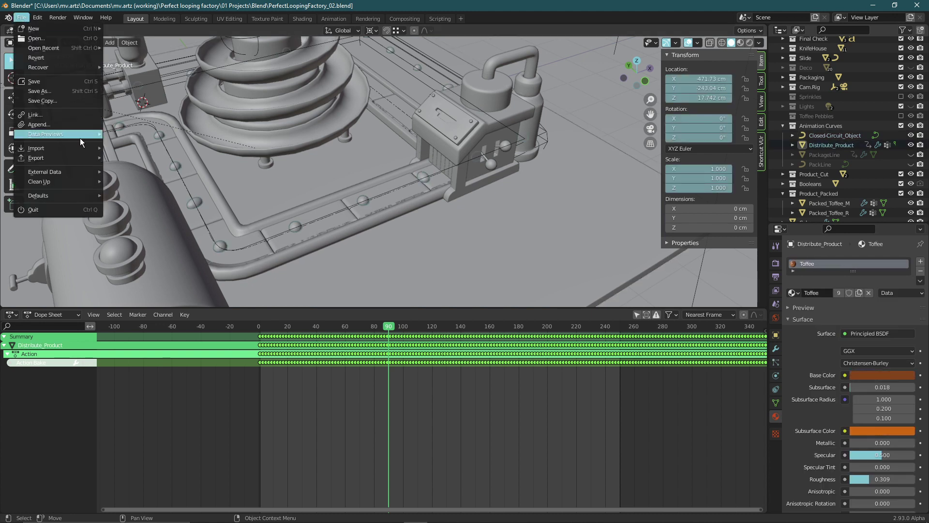
{"action": "mouse_move", "coordinate": [74, 158]}
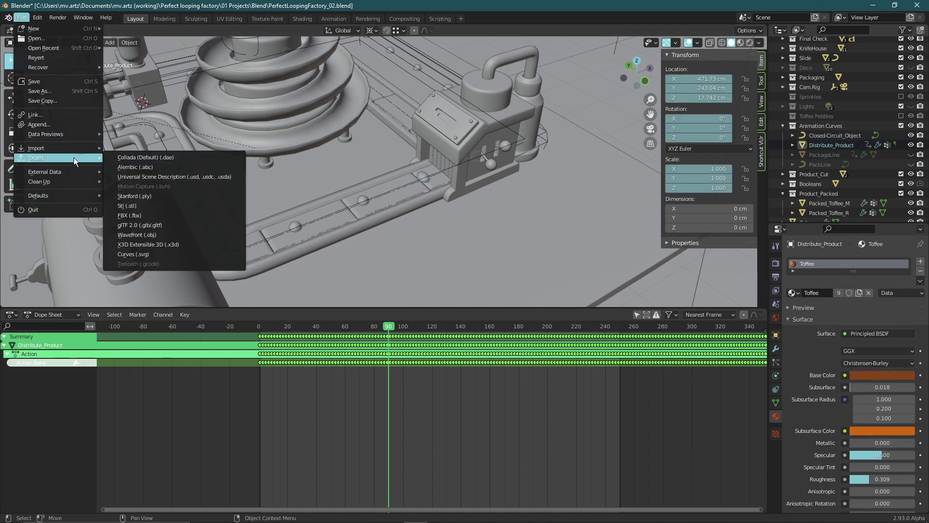
{"action": "left_click", "coordinate": [158, 168]}
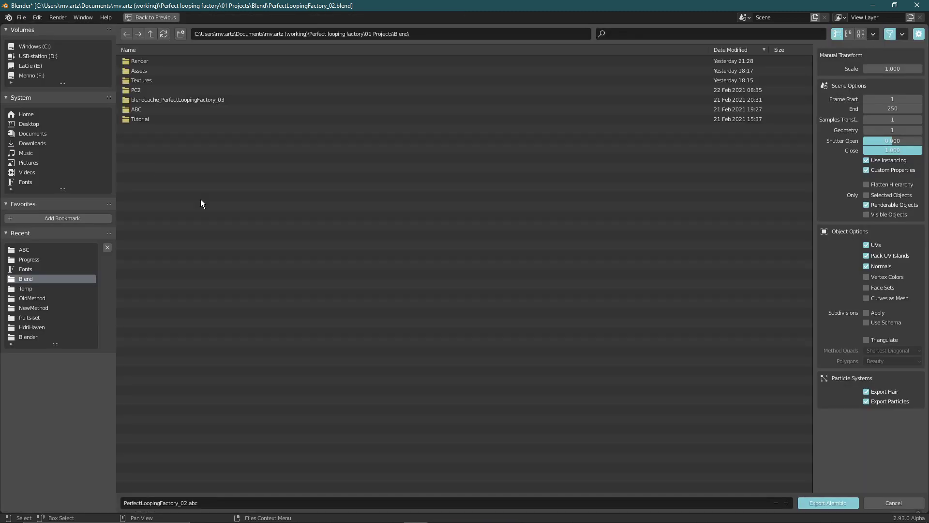
{"action": "left_click", "coordinate": [153, 109]}
{"action": "double_click", "coordinate": [163, 110]}
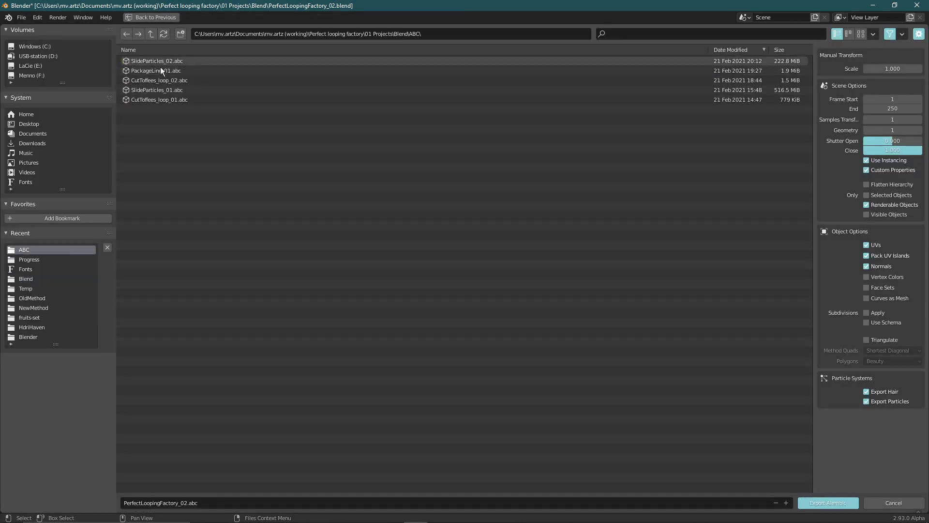